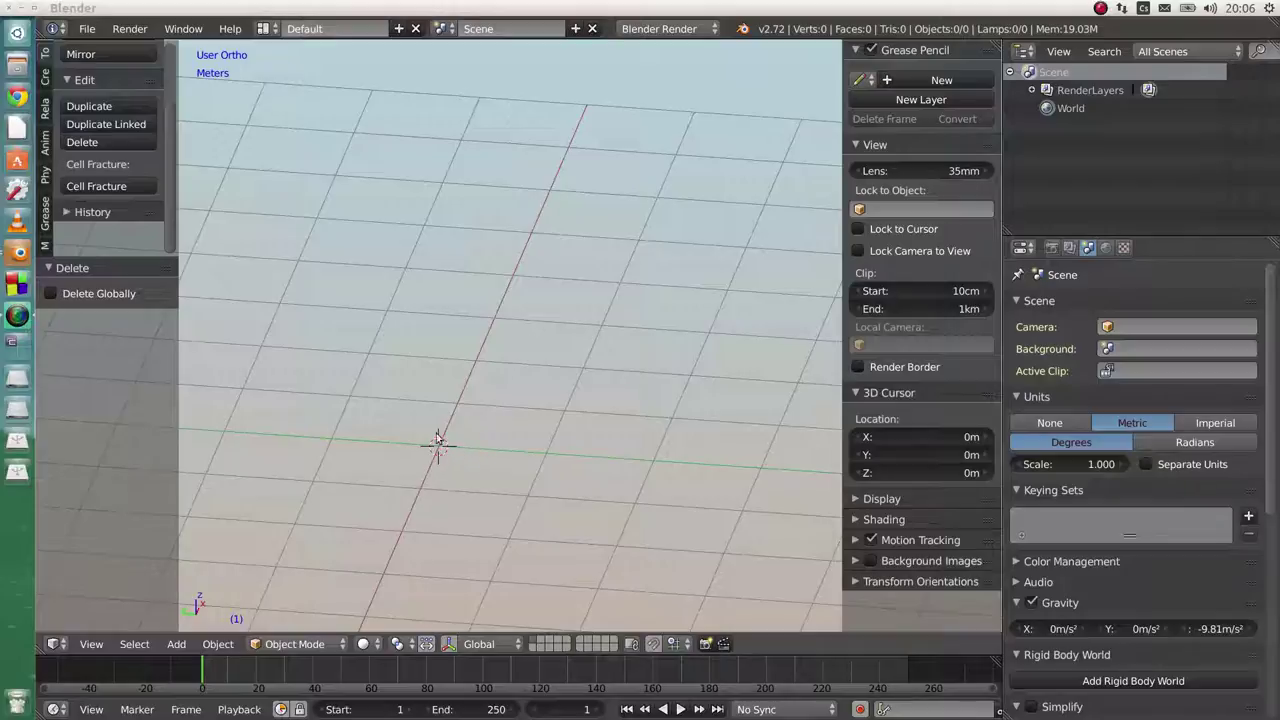
# Add a cube mesh to the empty scene and enter Edit Mode on it
pyautogui.hotkey('shift', 'a')
pyautogui.moveTo(438, 412)
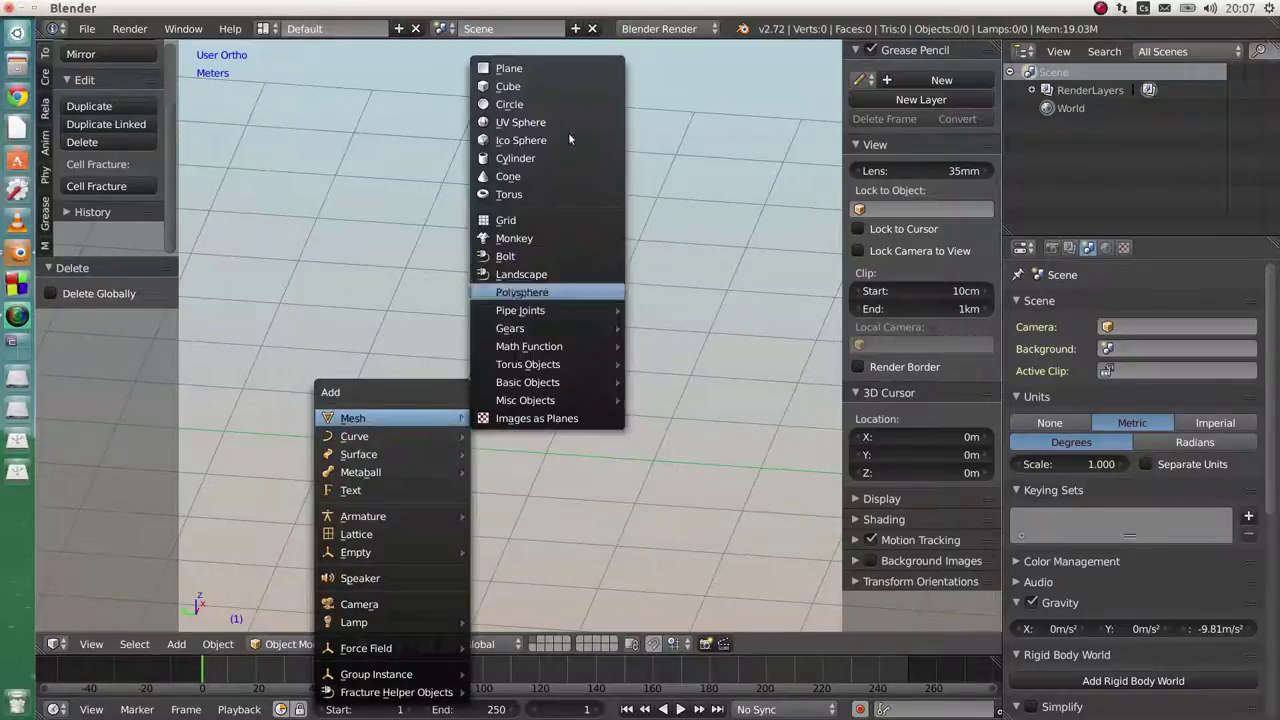
pyautogui.click(540, 84)
pyautogui.moveTo(563, 414); pyautogui.dragTo(428, 402, button='middle')
pyautogui.press('Tab')
pyautogui.click(571, 390)
# Cut a centred loop across the cube and extrude one half of its top face upward about 1.5 m
pyautogui.moveTo(571, 390); pyautogui.dragTo(508, 331, button='middle')
pyautogui.hotkey('ctrl', 'r')
pyautogui.click(508, 331)
pyautogui.rightClick(508, 331)
pyautogui.click(535, 644)
pyautogui.rightClick(574, 300)
pyautogui.press('e')
pyautogui.click(657, 400)
# Cut a centred horizontal loop around the lower block of the mesh
pyautogui.moveTo(657, 400); pyautogui.dragTo(545, 475, button='middle')
pyautogui.hotkey('ctrl', 'r')
pyautogui.click(484, 400)
pyautogui.rightClick(484, 400)
# Extrude the two lower faces on the +X side in place and shape them into a circle with LoopTools
pyautogui.click(541, 647)
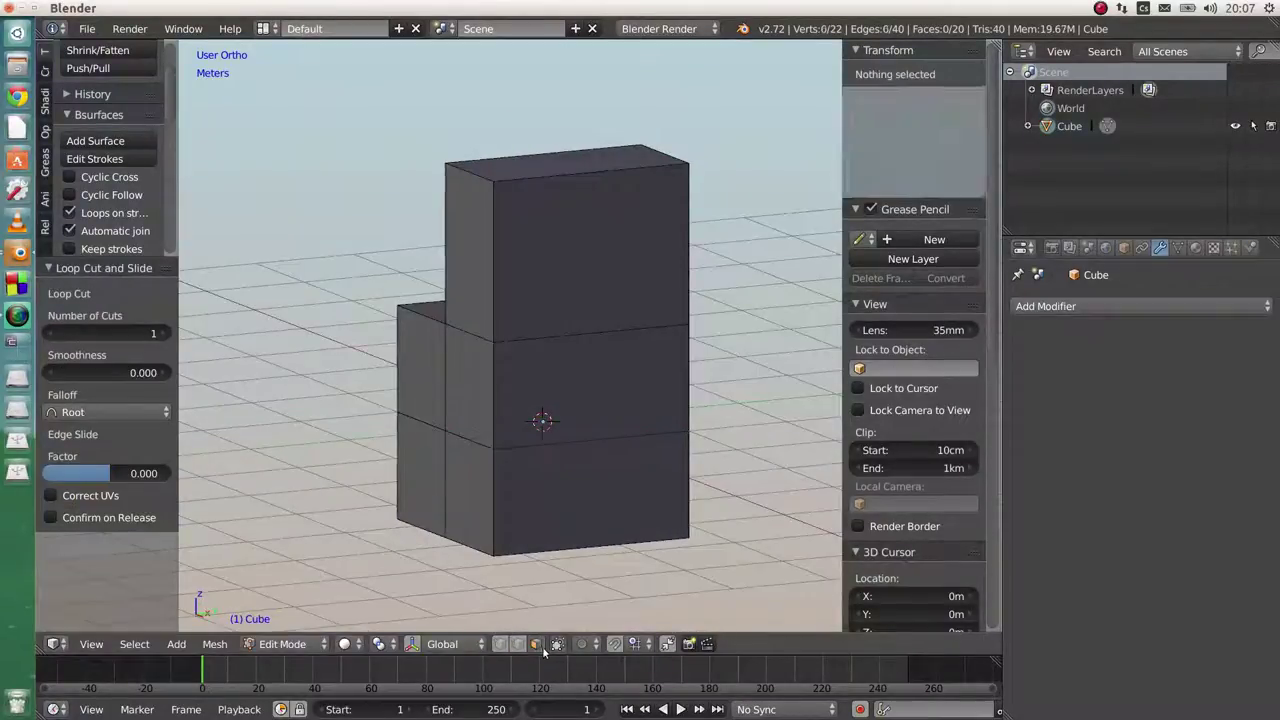
pyautogui.rightClick(611, 398)
pyautogui.keyDown('shift'); pyautogui.rightClick(608, 477); pyautogui.keyUp('shift')
pyautogui.keyDown('shift'); pyautogui.moveTo(634, 438); pyautogui.dragTo(590, 408, button='middle'); pyautogui.keyUp('shift')
pyautogui.press('e')
pyautogui.rightClick(650, 433)
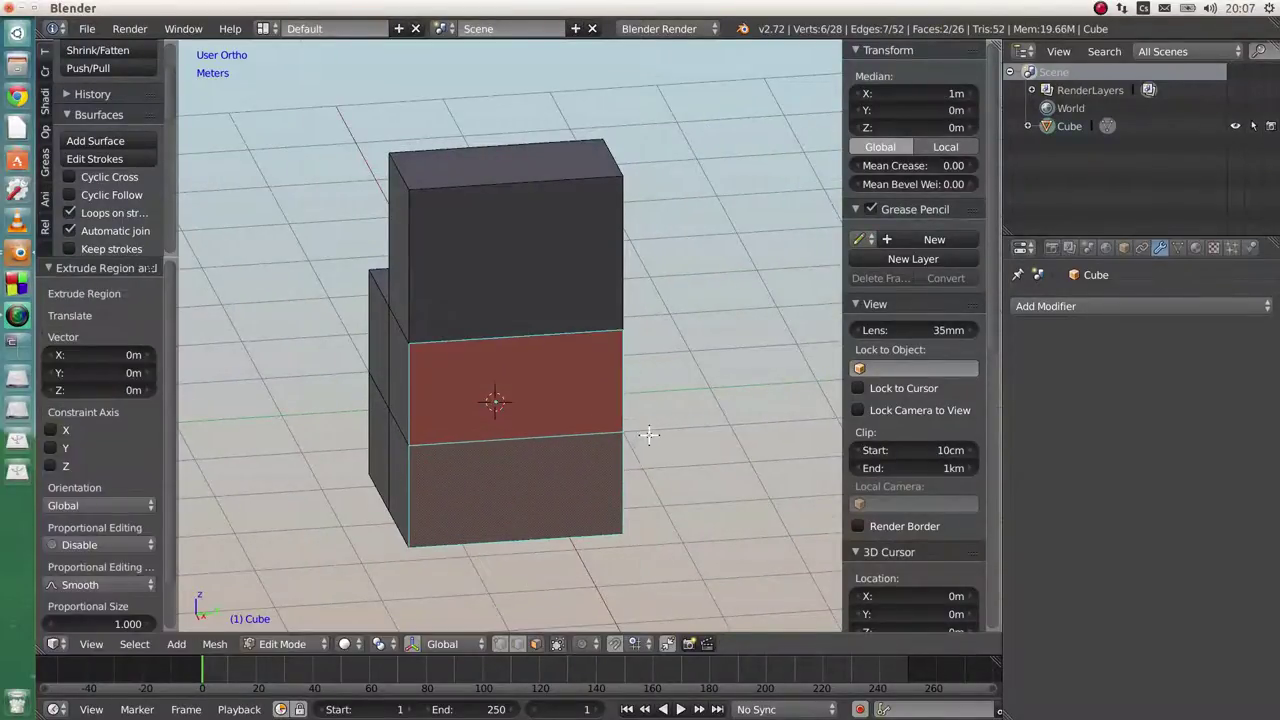
pyautogui.press('w')
pyautogui.moveTo(640, 62)
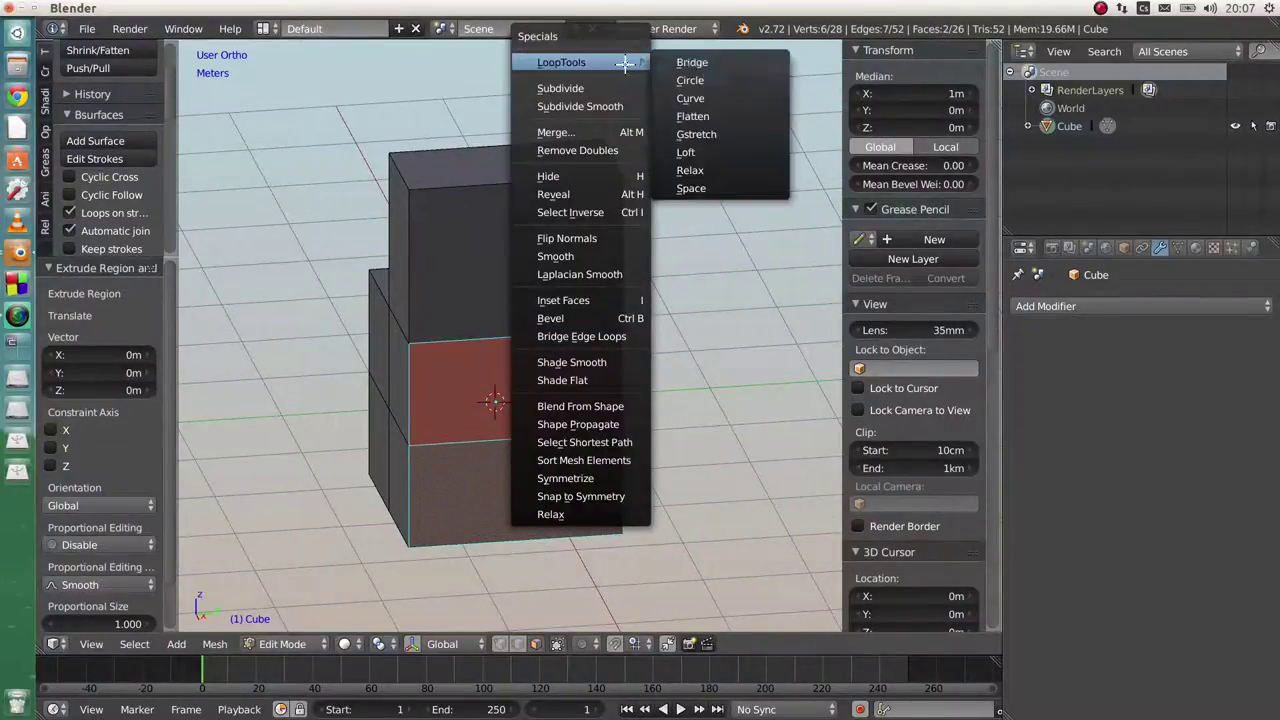
pyautogui.click(695, 80)
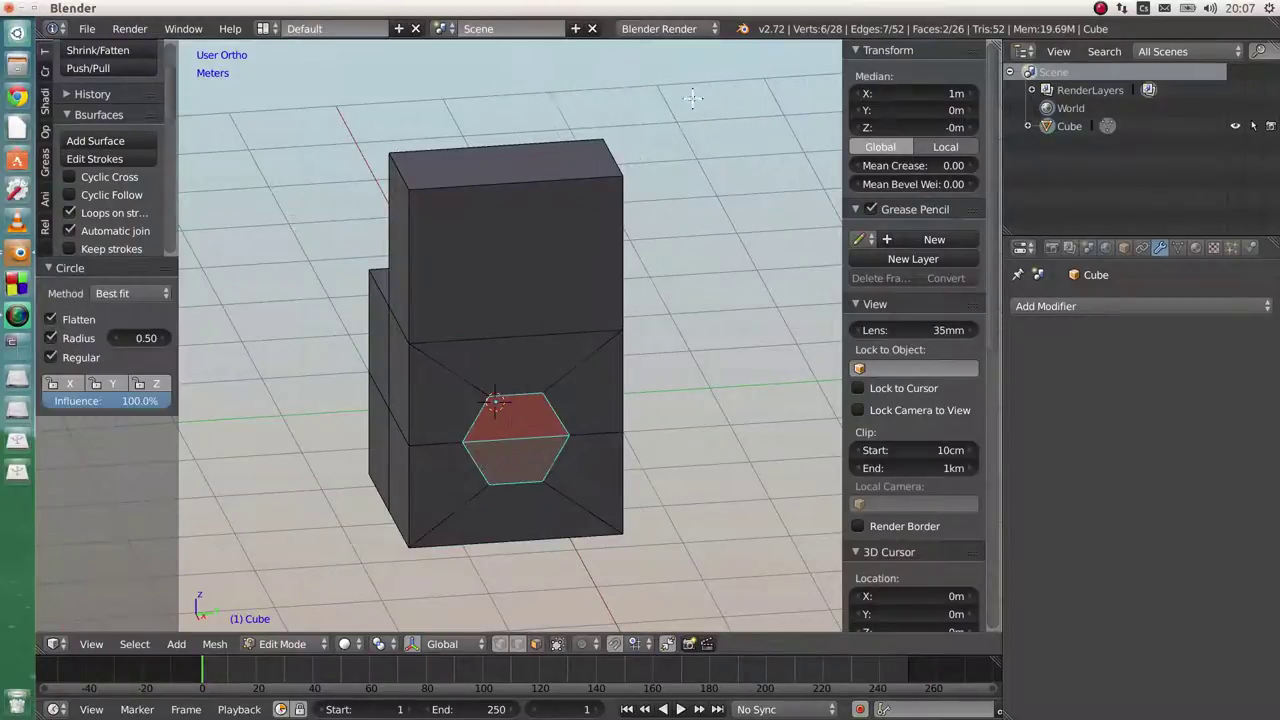
# Extrude the hexagonal faces about 1.17 m outward along X to form a peg
pyautogui.moveTo(528, 441)
pyautogui.mouseDown(button='middle')
pyautogui.moveTo(557, 429)
pyautogui.moveTo(551, 417)
pyautogui.moveTo(539, 425)
pyautogui.mouseUp(button='middle')
pyautogui.press('e')
pyautogui.click(523, 469)
pyautogui.moveTo(523, 469); pyautogui.dragTo(539, 421, button='middle')
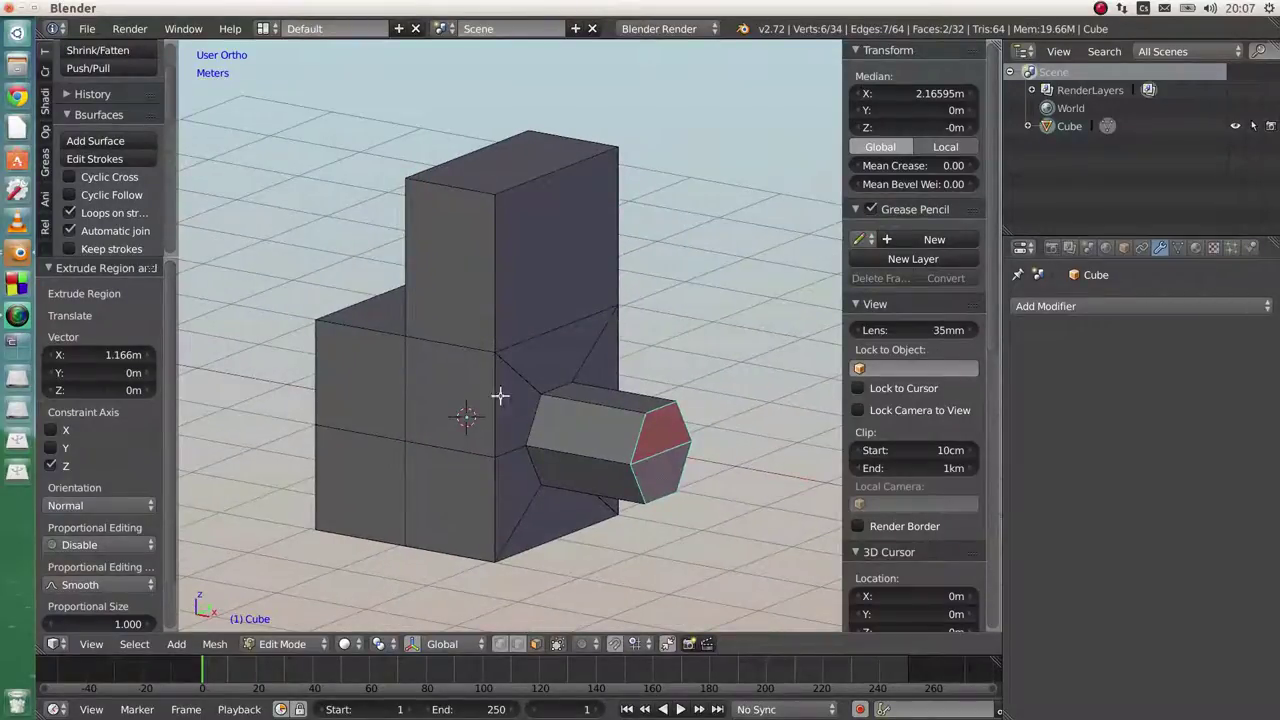
# Return to Object Mode and apply smooth shading to the mesh
pyautogui.press('Tab')
pyautogui.click(440, 398)
pyautogui.press('KP_4')
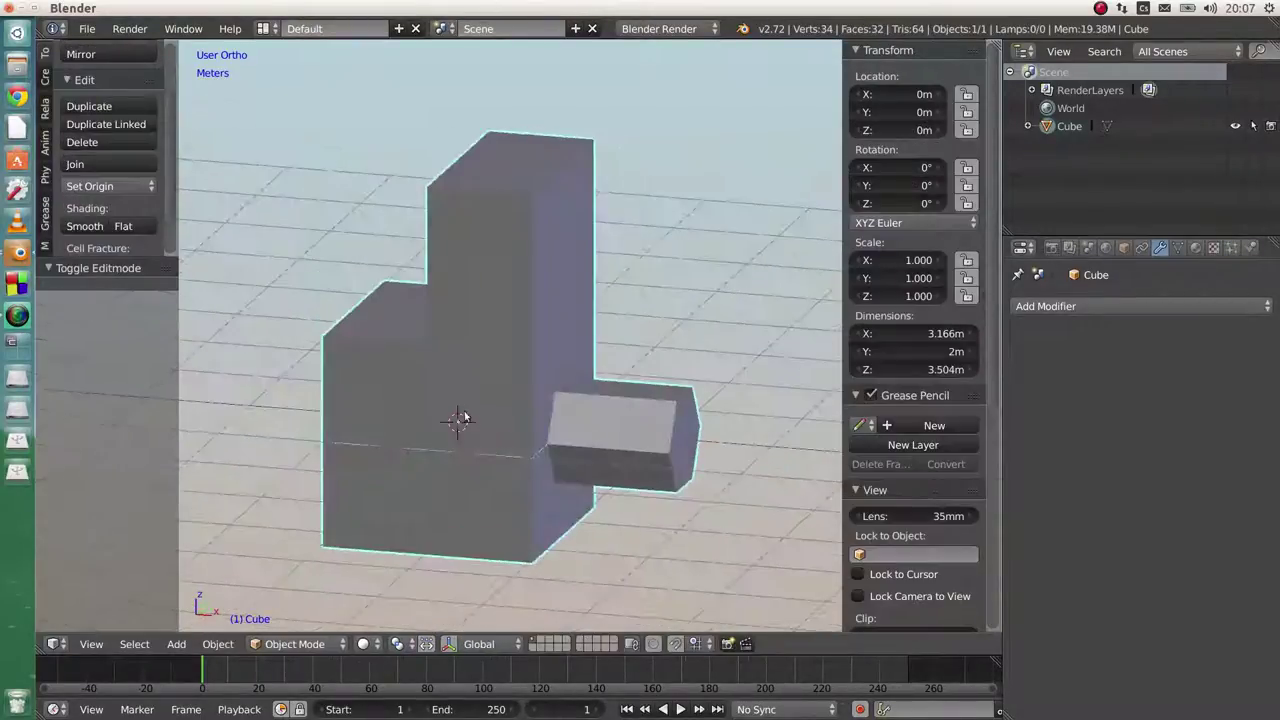
pyautogui.click(88, 227)
pyautogui.press('KP_4')
pyautogui.press('KP_4')
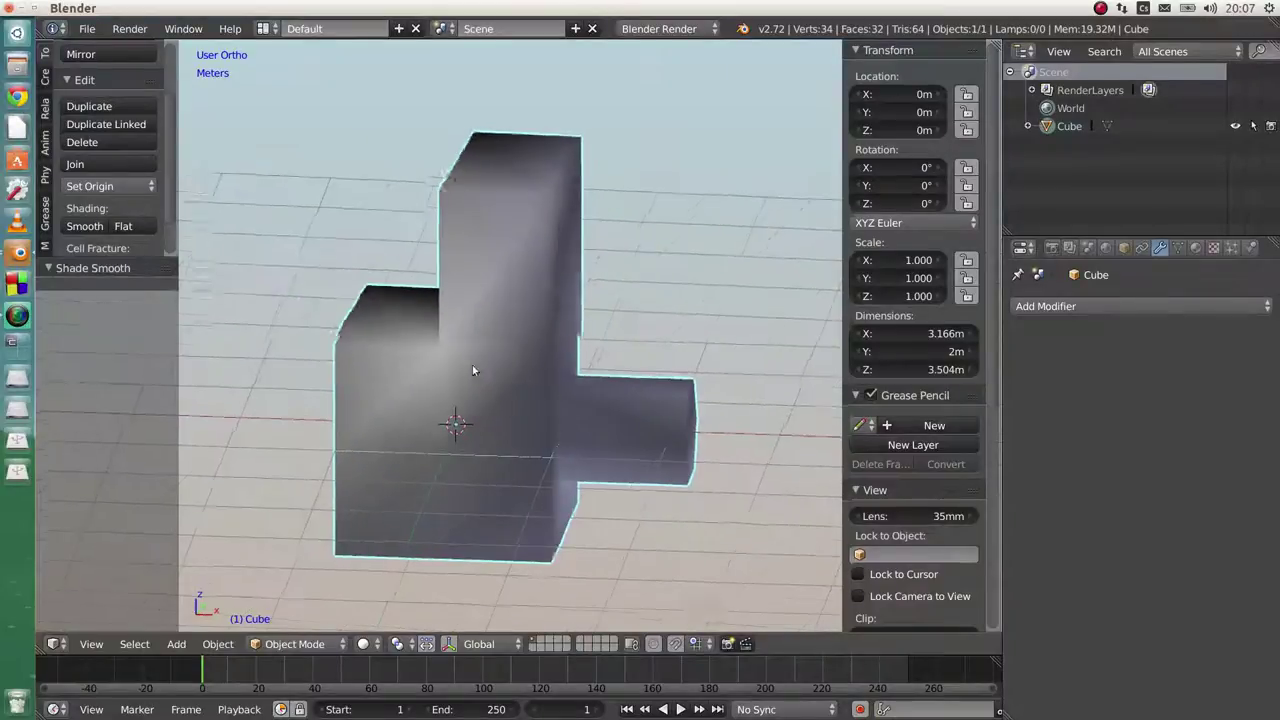
# Add a Subdivision Surface modifier with 2 view subdivisions and re-enter Edit Mode
pyautogui.click(1050, 306)
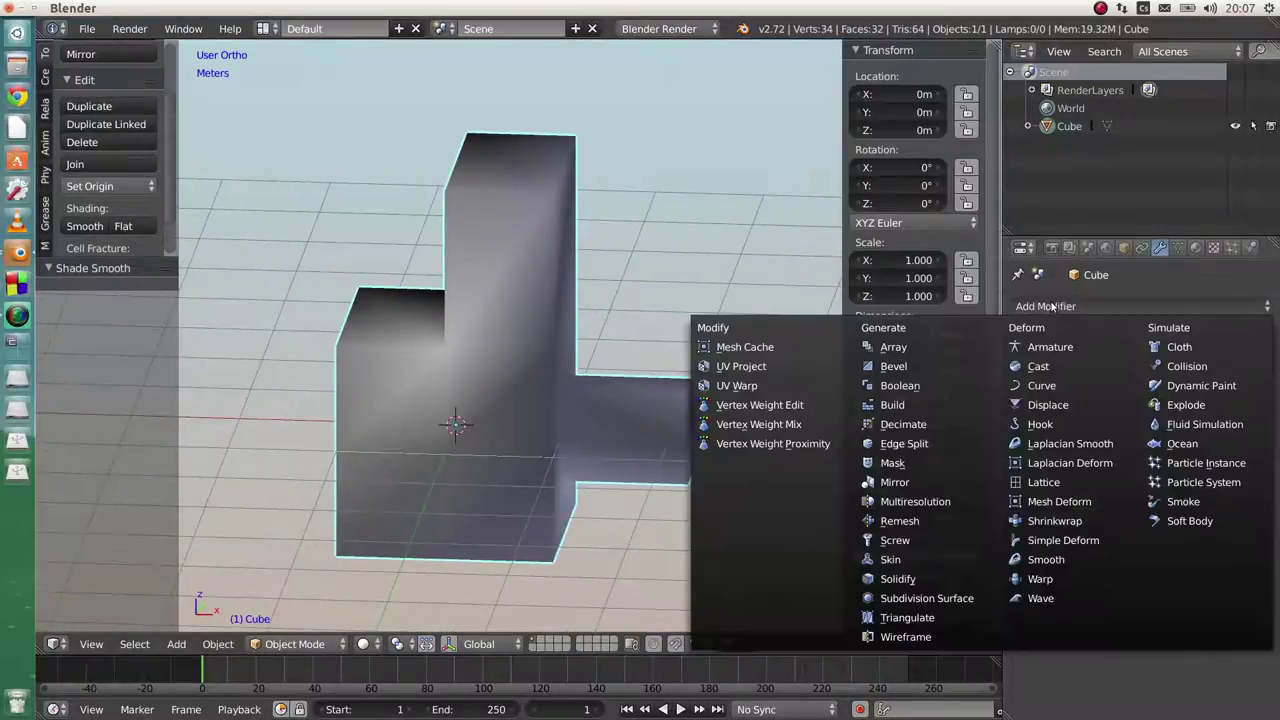
pyautogui.click(914, 599)
pyautogui.click(1134, 430)
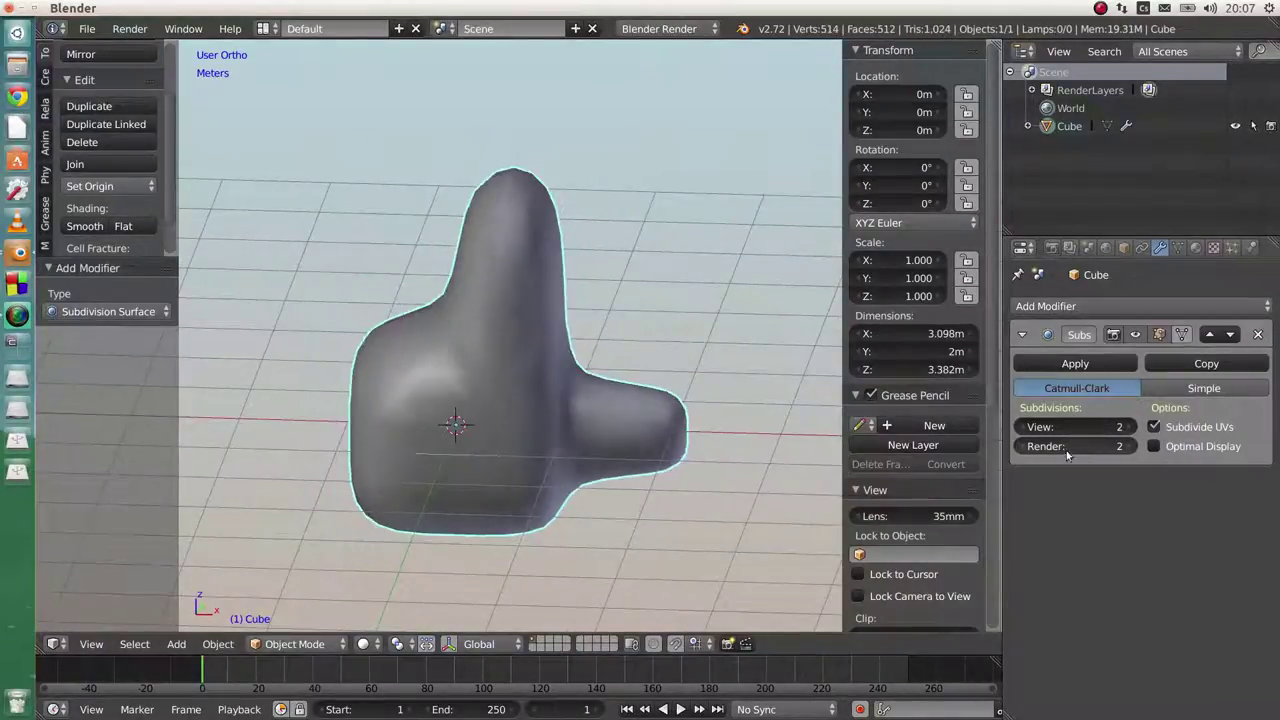
pyautogui.moveTo(606, 420); pyautogui.dragTo(507, 390, button='middle')
pyautogui.moveTo(450, 465); pyautogui.dragTo(475, 365, button='middle')
pyautogui.press('Tab')
pyautogui.click(539, 377)
pyautogui.moveTo(394, 338); pyautogui.dragTo(449, 314, button='middle')
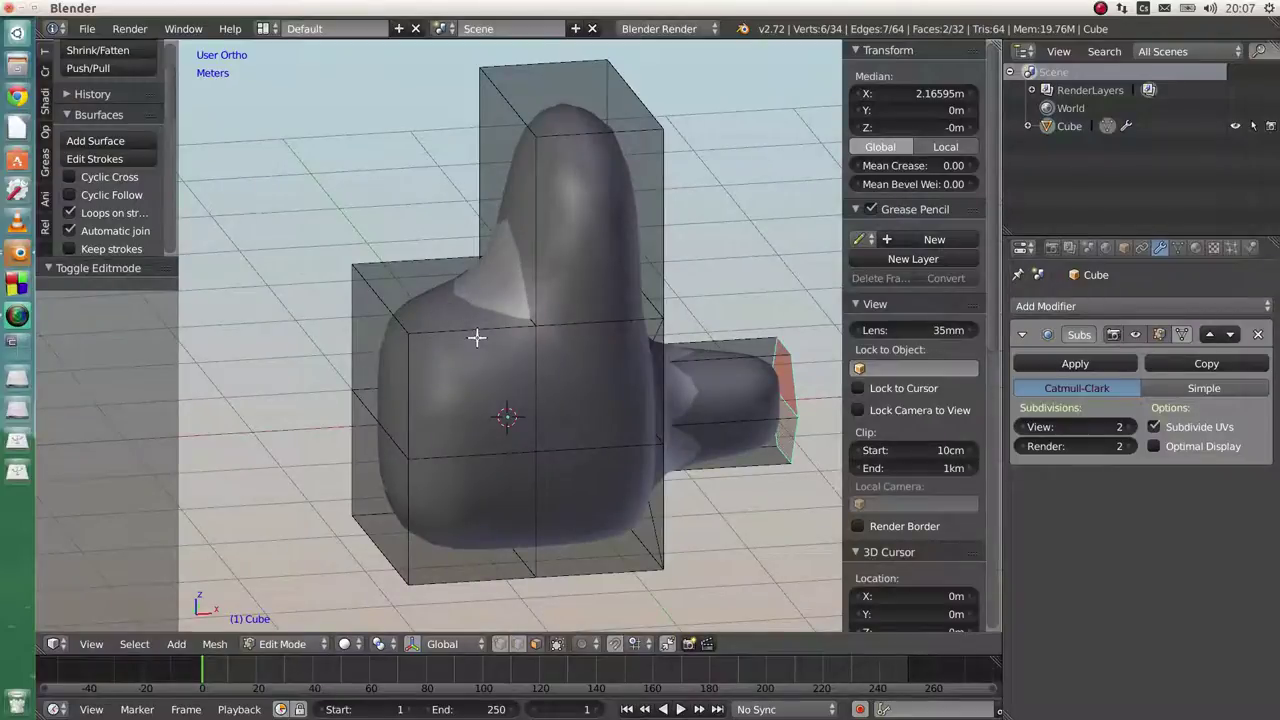
# Cut a vertical support loop in the lower block and slide it toward the -X end by a factor of about 0.75
pyautogui.hotkey('ctrl', 'r')
pyautogui.click(473, 328)
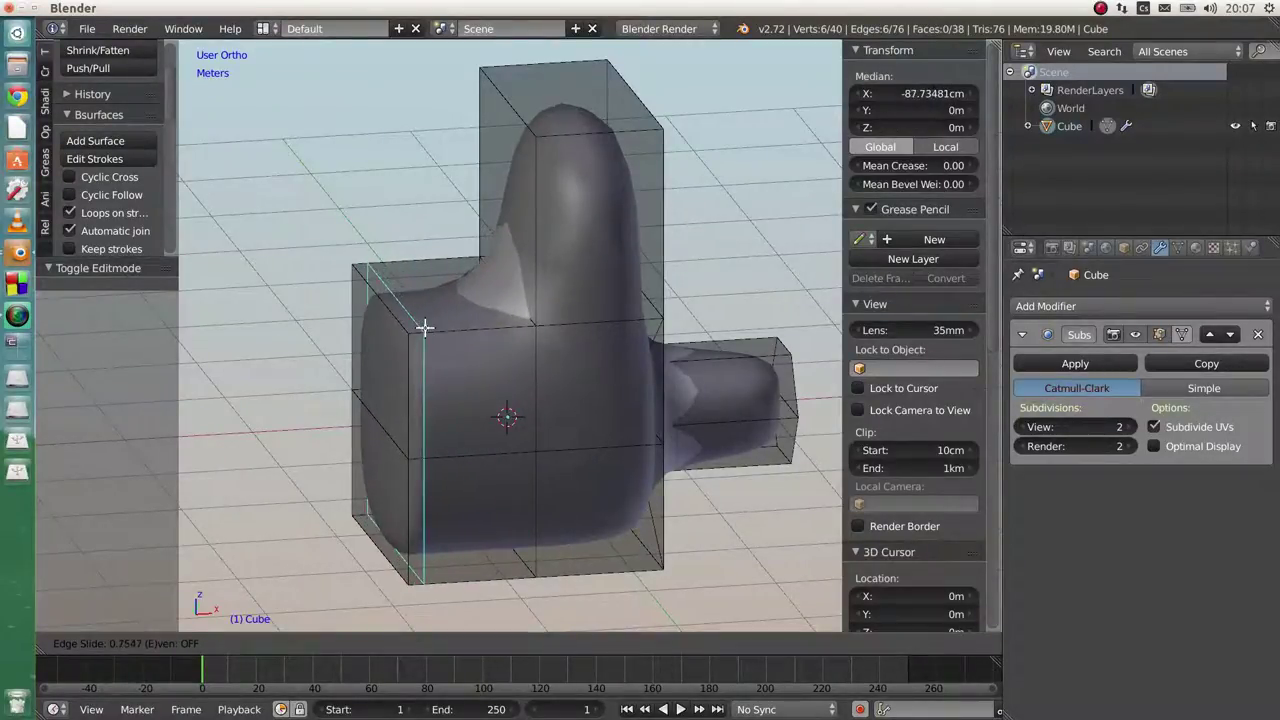
pyautogui.click(425, 327)
pyautogui.moveTo(352, 395); pyautogui.dragTo(436, 383, button='middle')
pyautogui.moveTo(559, 353); pyautogui.dragTo(486, 352, button='middle')
# Cut a horizontal support loop just below the lower block's top edge with a slide factor of about 0.785
pyautogui.moveTo(490, 418); pyautogui.dragTo(486, 374, button='middle')
pyautogui.hotkey('ctrl', 'r')
pyautogui.click(487, 374)
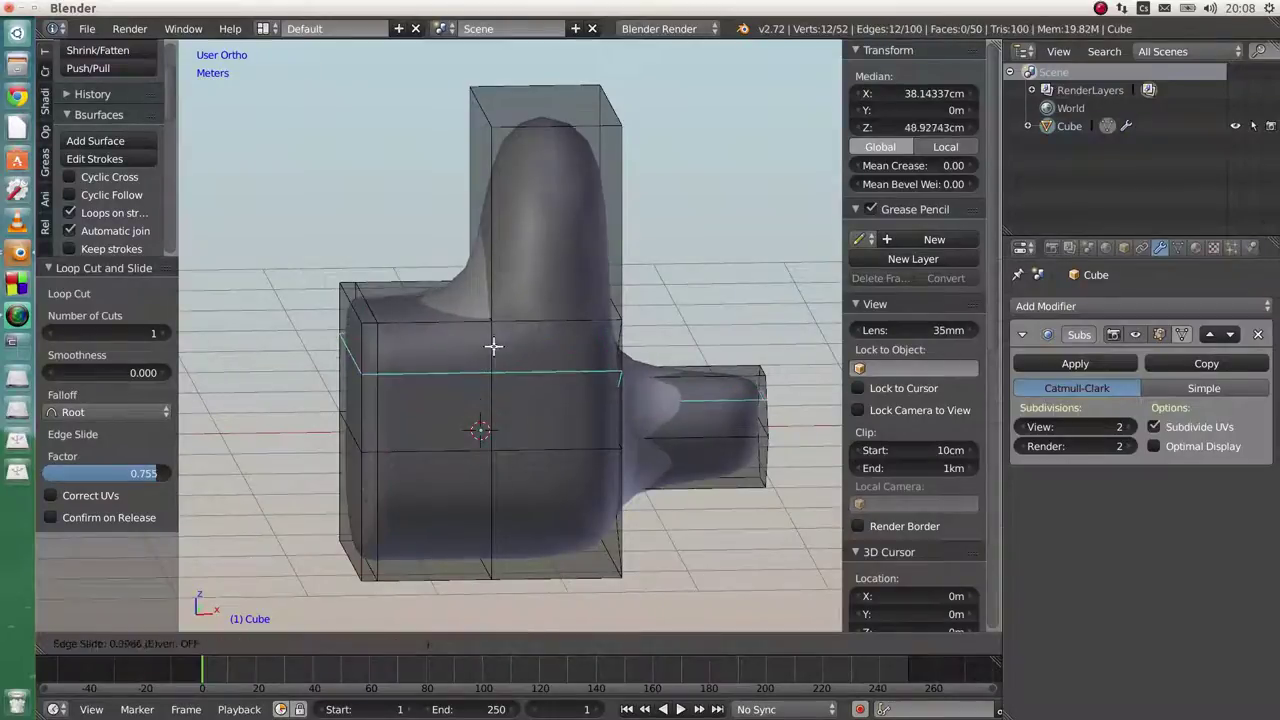
pyautogui.click(520, 338)
# Cut a support loop around the base of the upper extrusion with a slide factor of about 0.9
pyautogui.keyDown('shift'); pyautogui.moveTo(507, 348); pyautogui.dragTo(449, 354, button='middle'); pyautogui.keyUp('shift')
pyautogui.scroll(3, 443, 339)
pyautogui.hotkey('ctrl', 'r')
pyautogui.click(400, 317)
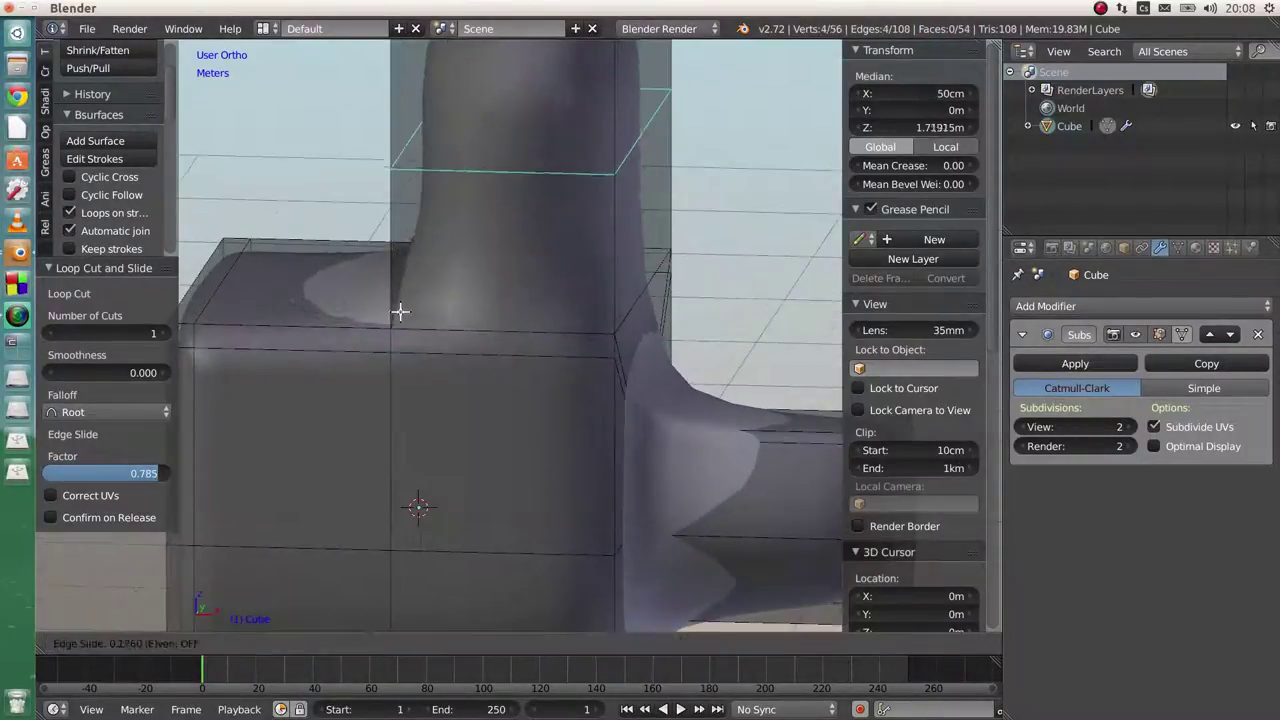
pyautogui.click(408, 395)
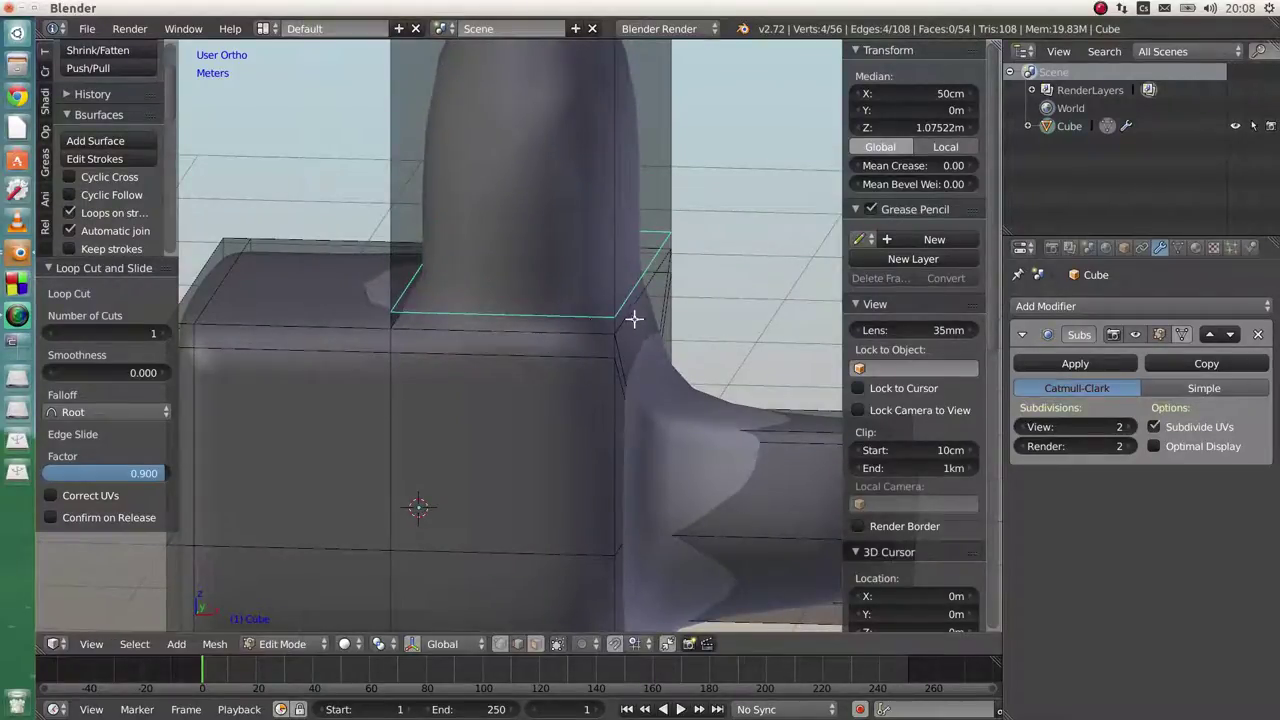
pyautogui.moveTo(474, 341); pyautogui.dragTo(600, 327, button='middle')
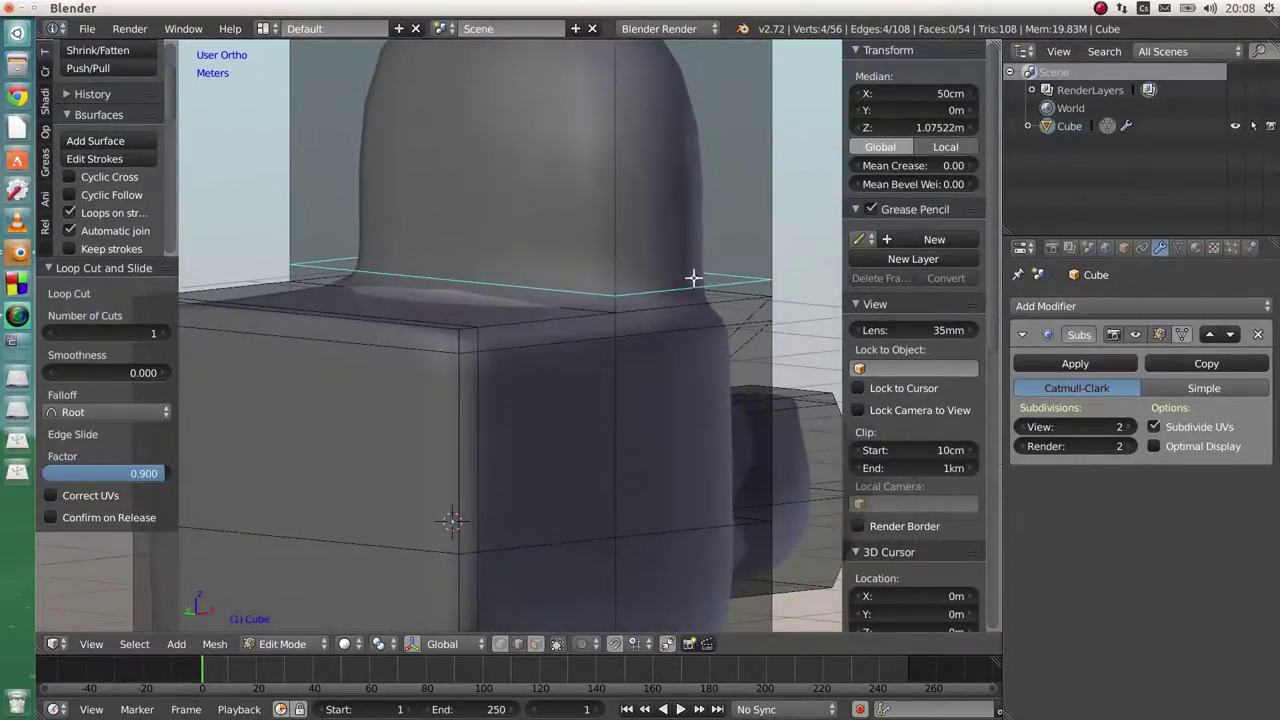
pyautogui.moveTo(679, 288); pyautogui.dragTo(680, 323, button='middle')
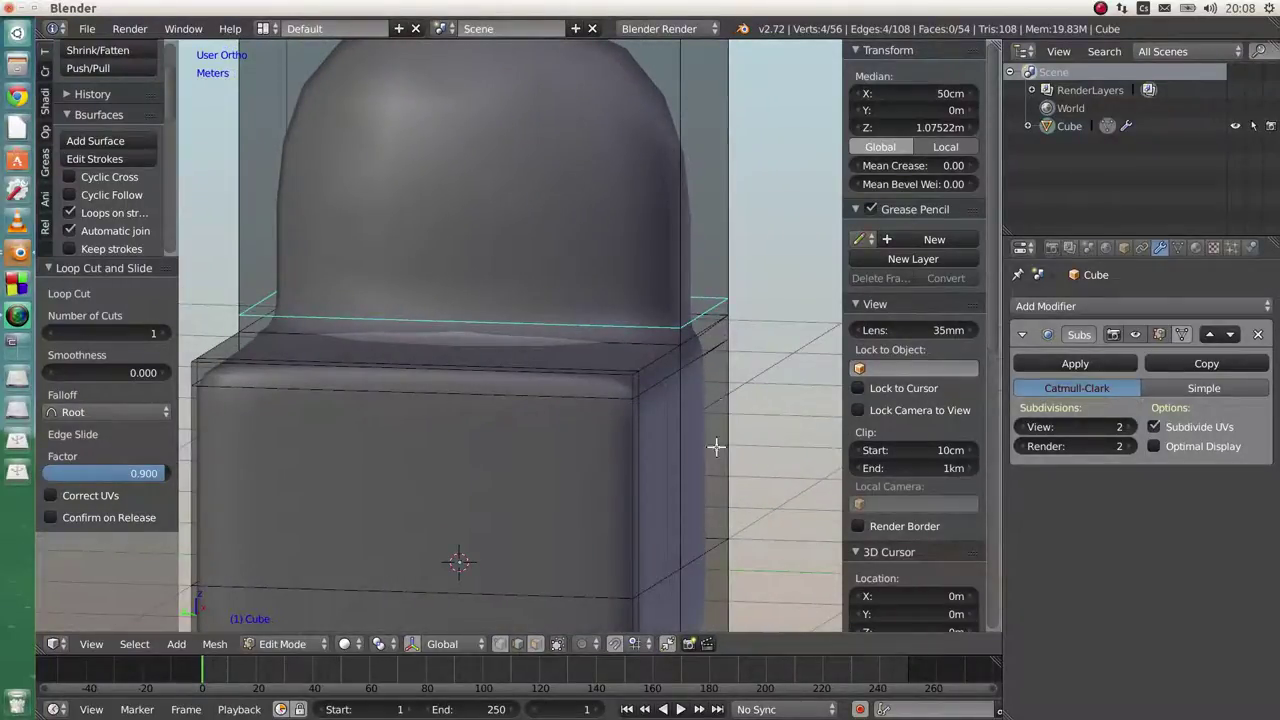
# Cut a support loop around the peg where it meets the block, with a slide factor of about 0.82
pyautogui.moveTo(718, 400); pyautogui.dragTo(537, 355, button='middle')
pyautogui.hotkey('ctrl', 'r')
pyautogui.click(595, 436)
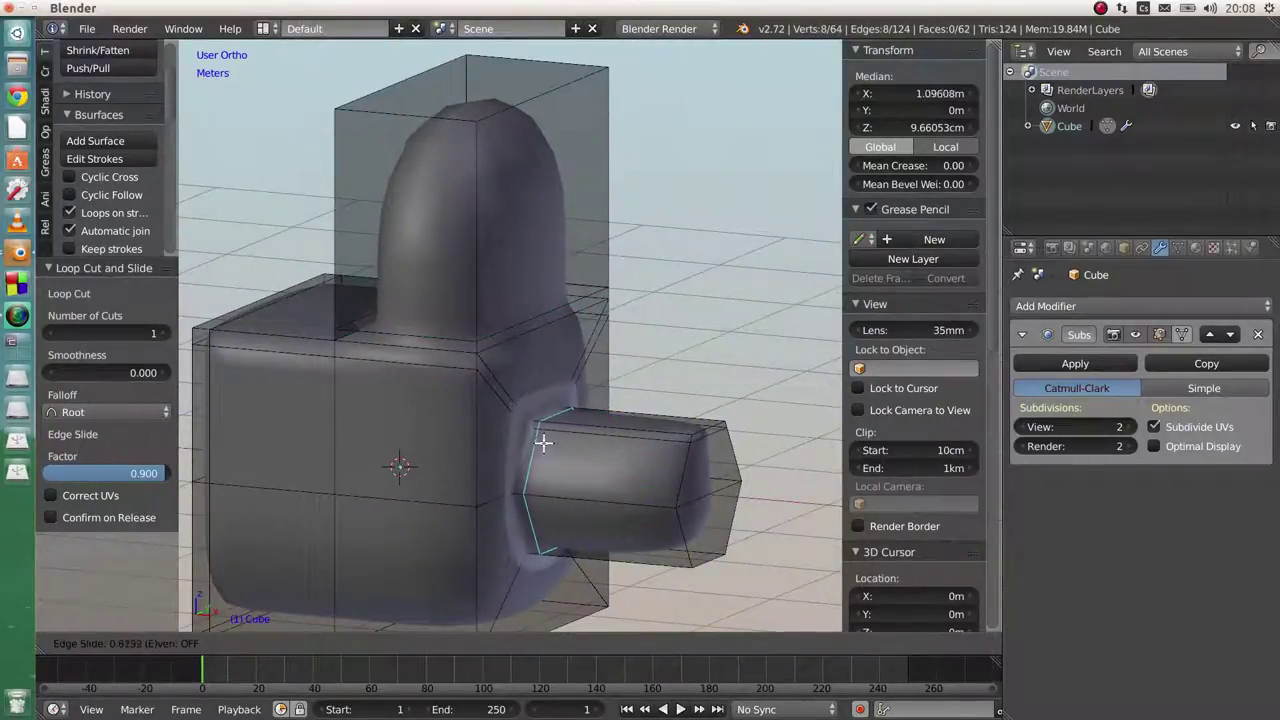
pyautogui.click(543, 442)
pyautogui.moveTo(580, 417); pyautogui.dragTo(534, 266, button='middle')
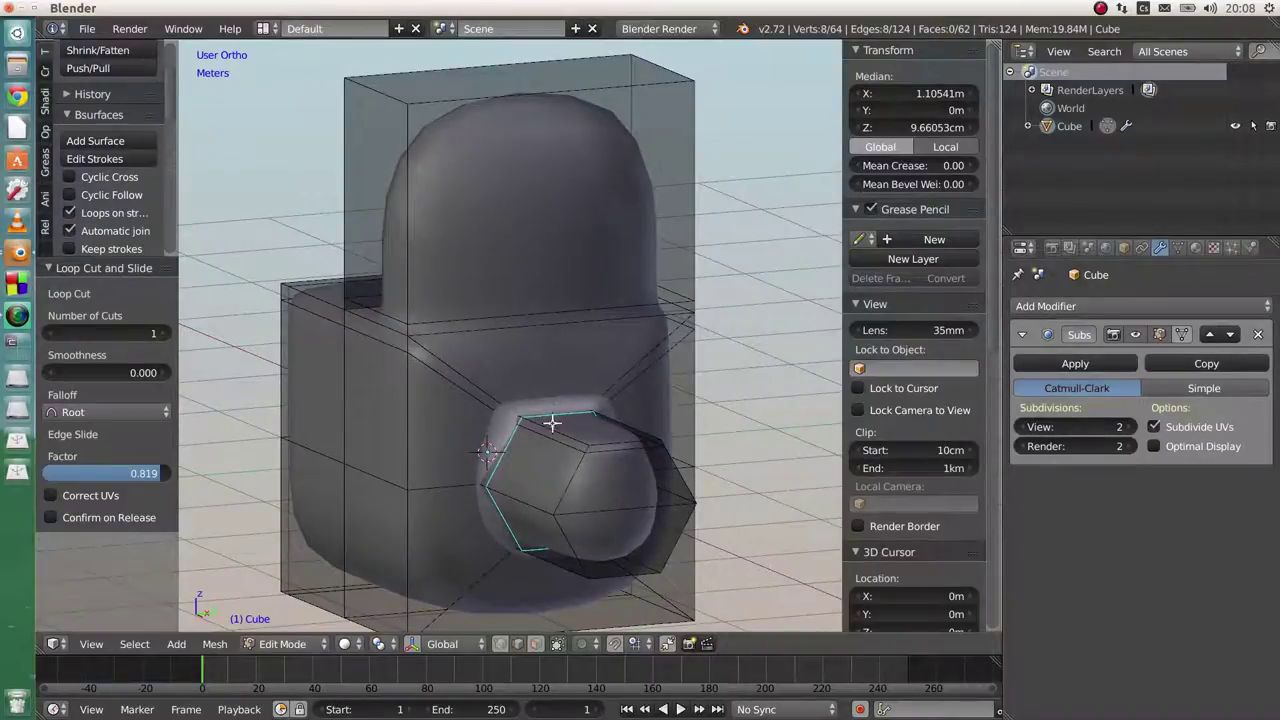
pyautogui.moveTo(564, 446)
pyautogui.mouseDown(button='middle')
pyautogui.moveTo(529, 398)
pyautogui.moveTo(523, 437)
pyautogui.moveTo(574, 457)
pyautogui.mouseUp(button='middle')
pyautogui.scroll(4, 589, 454)
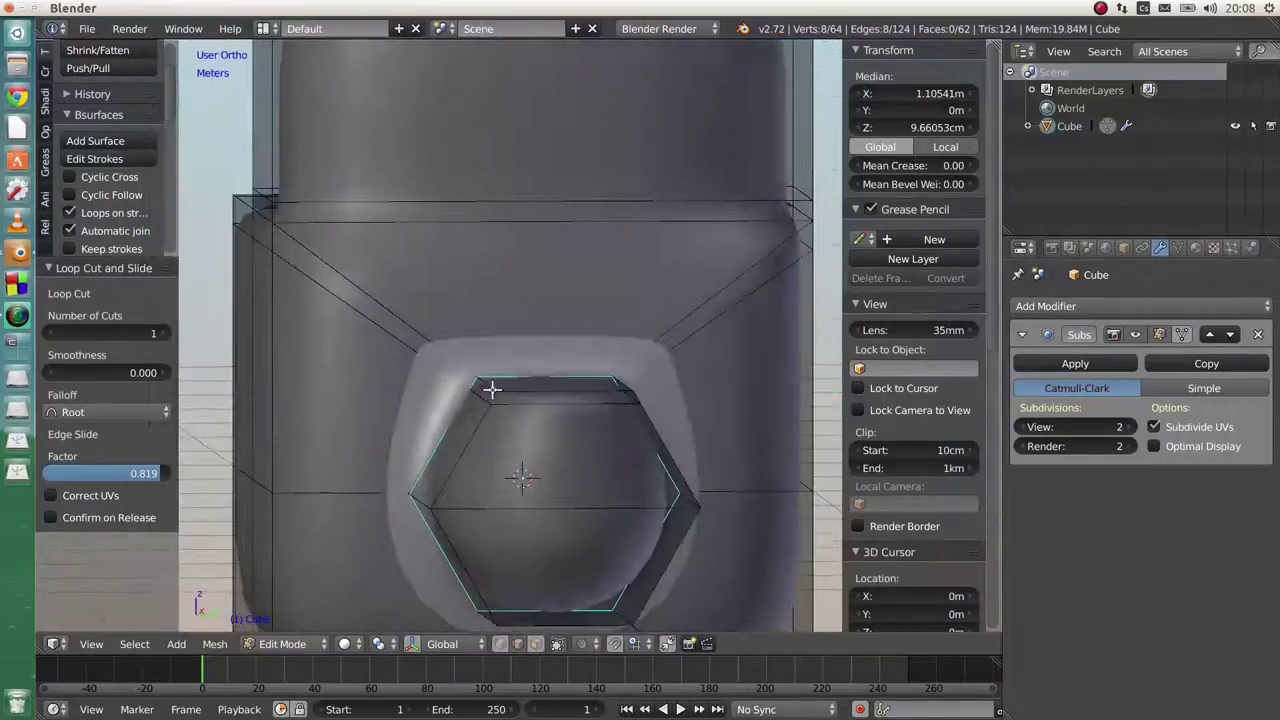
# Cut a lengthwise support loop through the peg and body near the -Y side, with a slide factor of about 0.77
pyautogui.hotkey('ctrl', 'r')
pyautogui.click(488, 381)
pyautogui.click(485, 386)
pyautogui.moveTo(485, 386); pyautogui.dragTo(484, 344, button='middle')
pyautogui.moveTo(420, 483); pyautogui.dragTo(412, 454, button='middle')
pyautogui.moveTo(410, 386); pyautogui.dragTo(389, 429, button='middle')
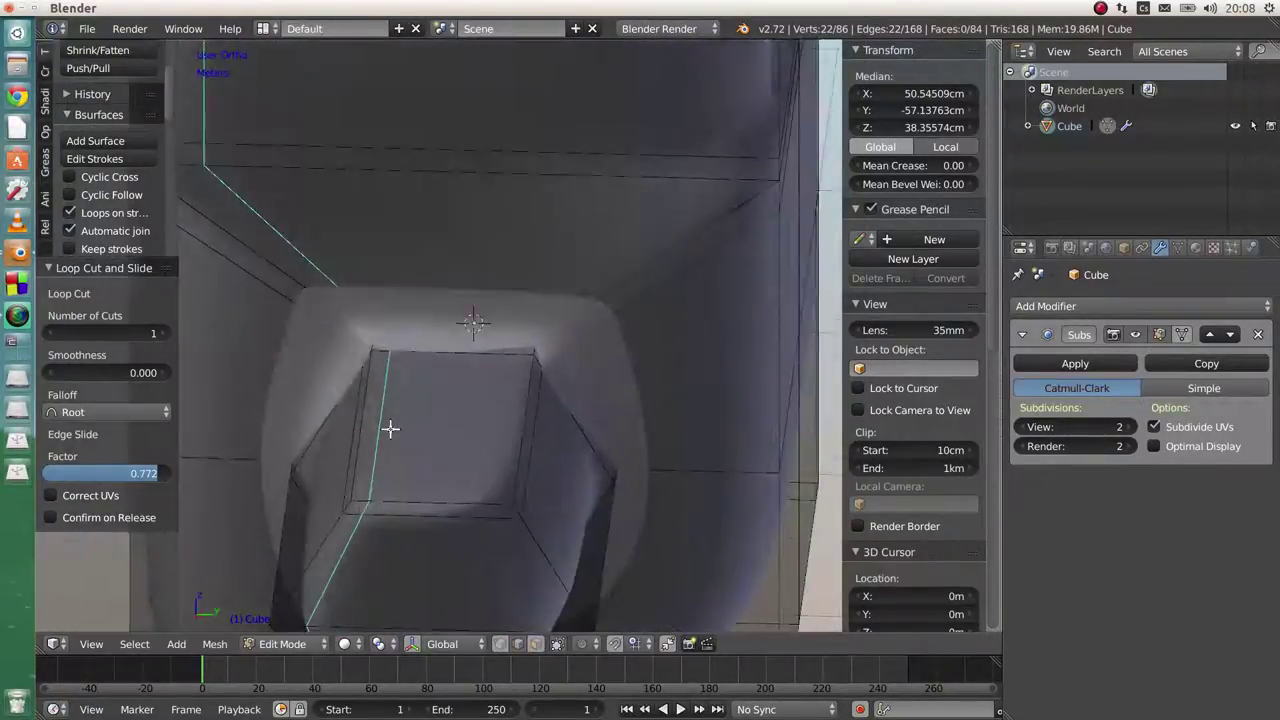
pyautogui.moveTo(439, 362); pyautogui.dragTo(517, 540, button='middle')
pyautogui.moveTo(585, 407); pyautogui.dragTo(623, 433, button='middle')
pyautogui.moveTo(500, 386); pyautogui.dragTo(622, 446, button='middle')
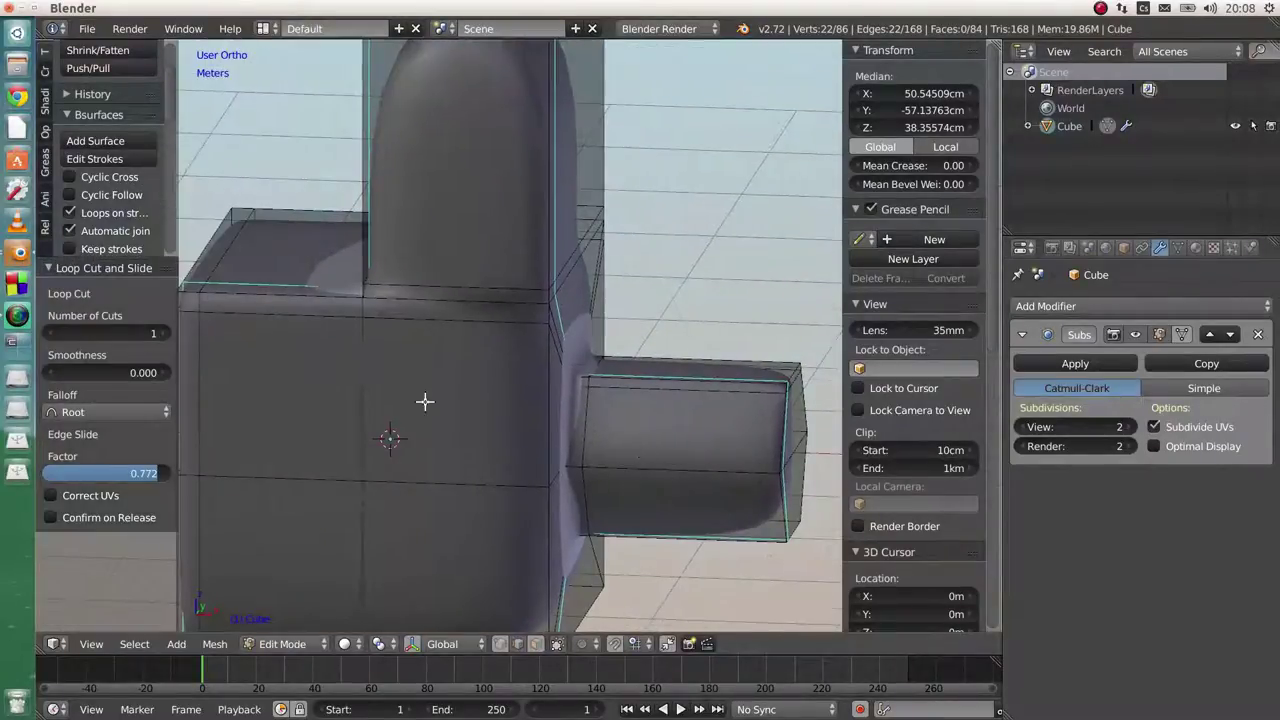
# Cut a horizontal support loop near the block's bottom edge with a slide factor of about -0.83 and inspect the shape
pyautogui.moveTo(454, 390); pyautogui.dragTo(489, 314, button='middle')
pyautogui.scroll(3, 462, 295)
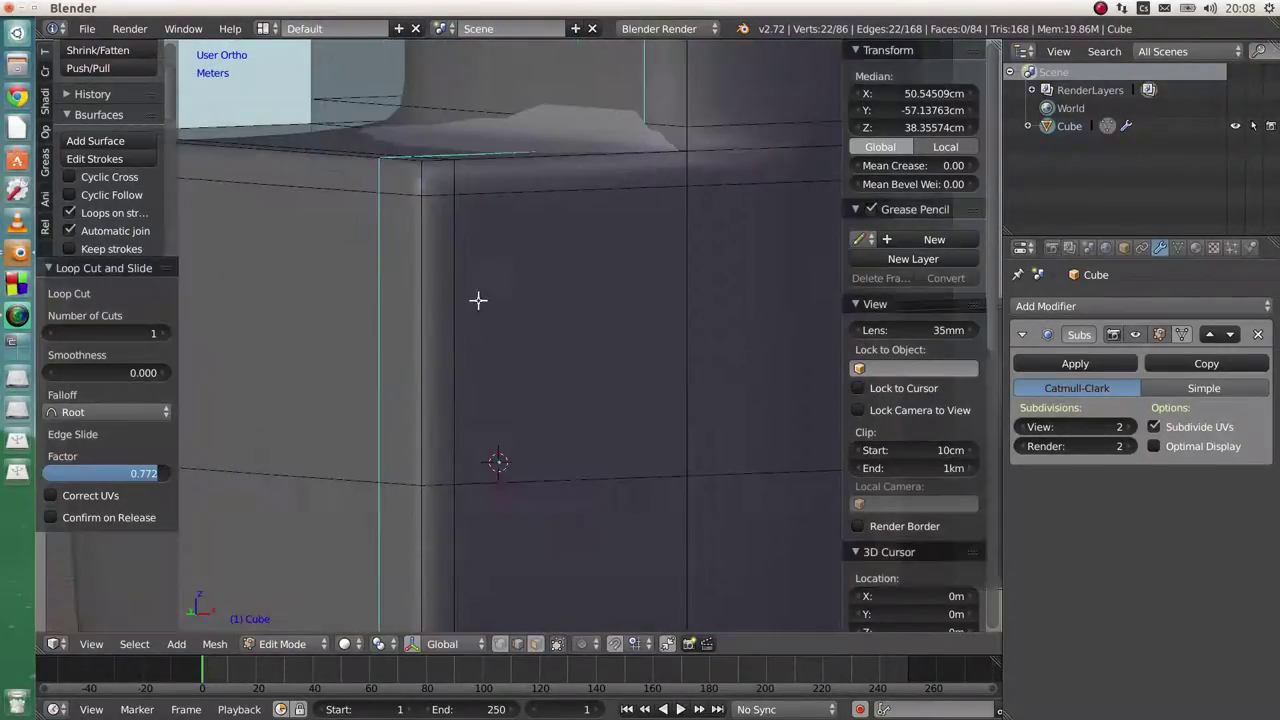
pyautogui.scroll(-3, 483, 414)
pyautogui.keyDown('shift'); pyautogui.moveTo(500, 448); pyautogui.dragTo(494, 420, button='middle'); pyautogui.keyUp('shift')
pyautogui.keyDown('shift'); pyautogui.moveTo(456, 520); pyautogui.dragTo(432, 372, button='middle'); pyautogui.keyUp('shift')
pyautogui.scroll(2, 432, 396)
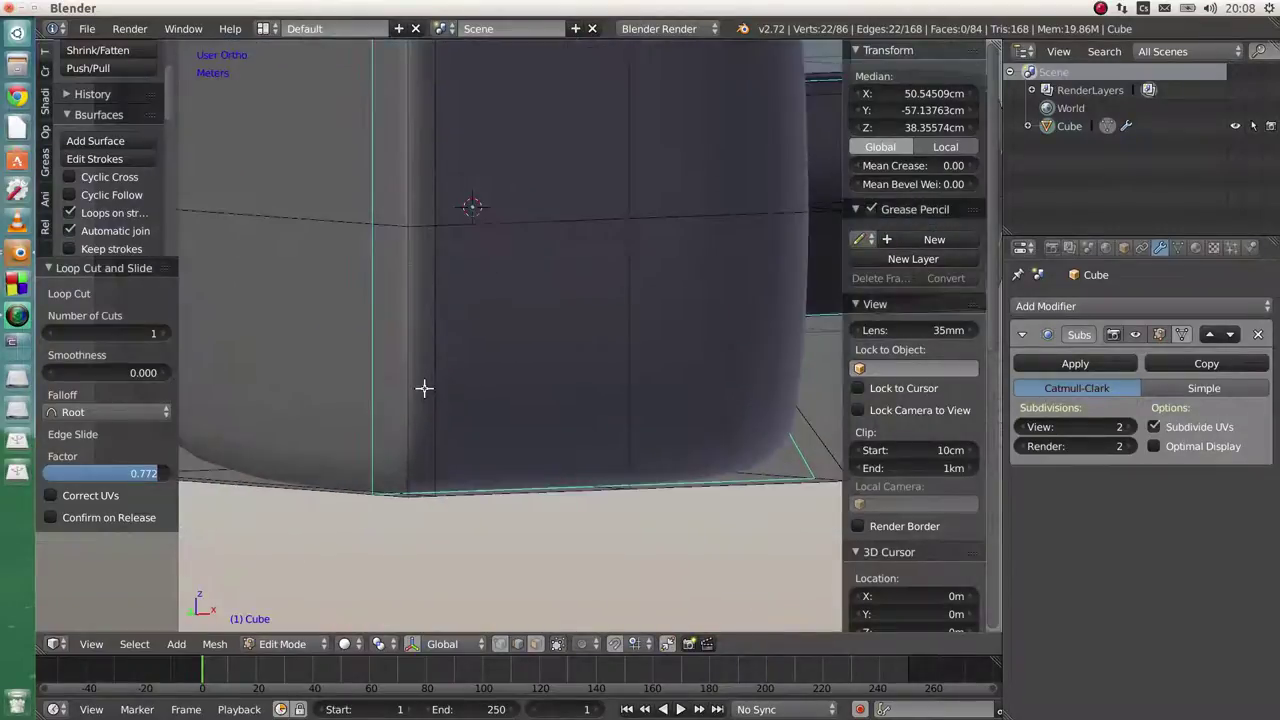
pyautogui.hotkey('ctrl', 'r')
pyautogui.click(434, 457)
pyautogui.click(434, 494)
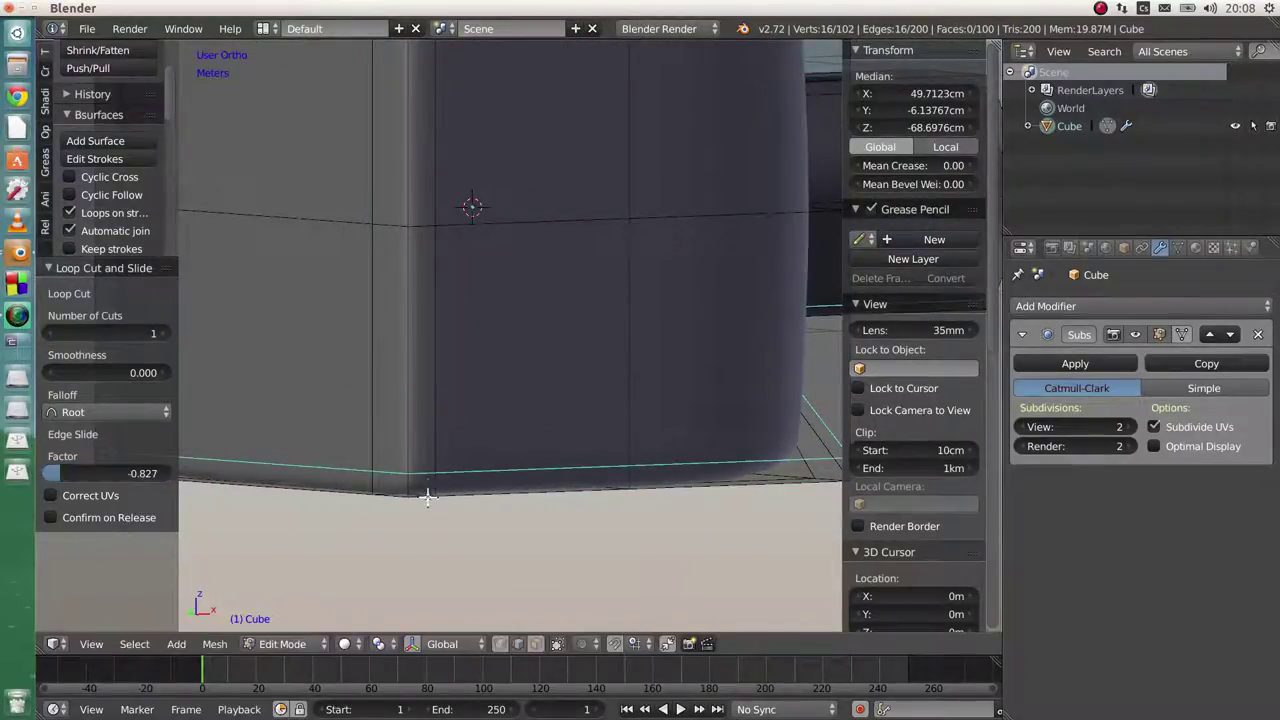
pyautogui.scroll(-3, 446, 419)
pyautogui.moveTo(457, 403); pyautogui.dragTo(449, 217, button='middle')
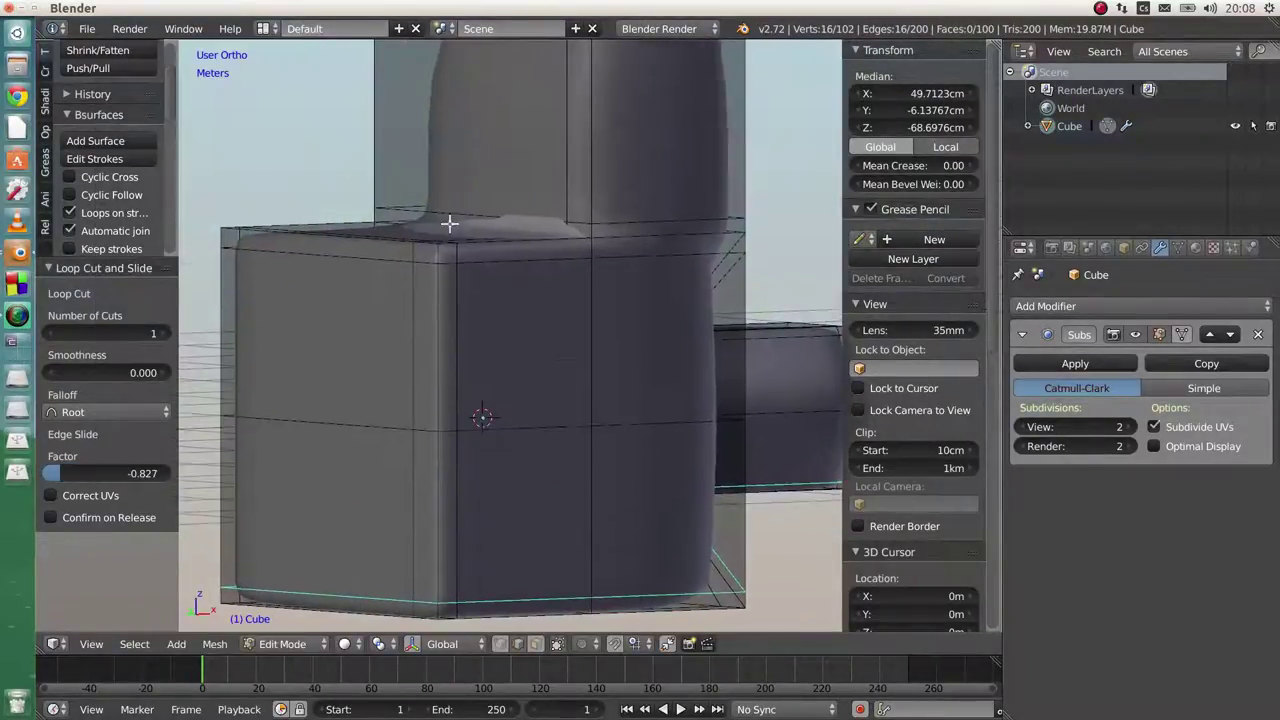
pyautogui.scroll(4, 463, 266)
pyautogui.scroll(-4, 534, 398)
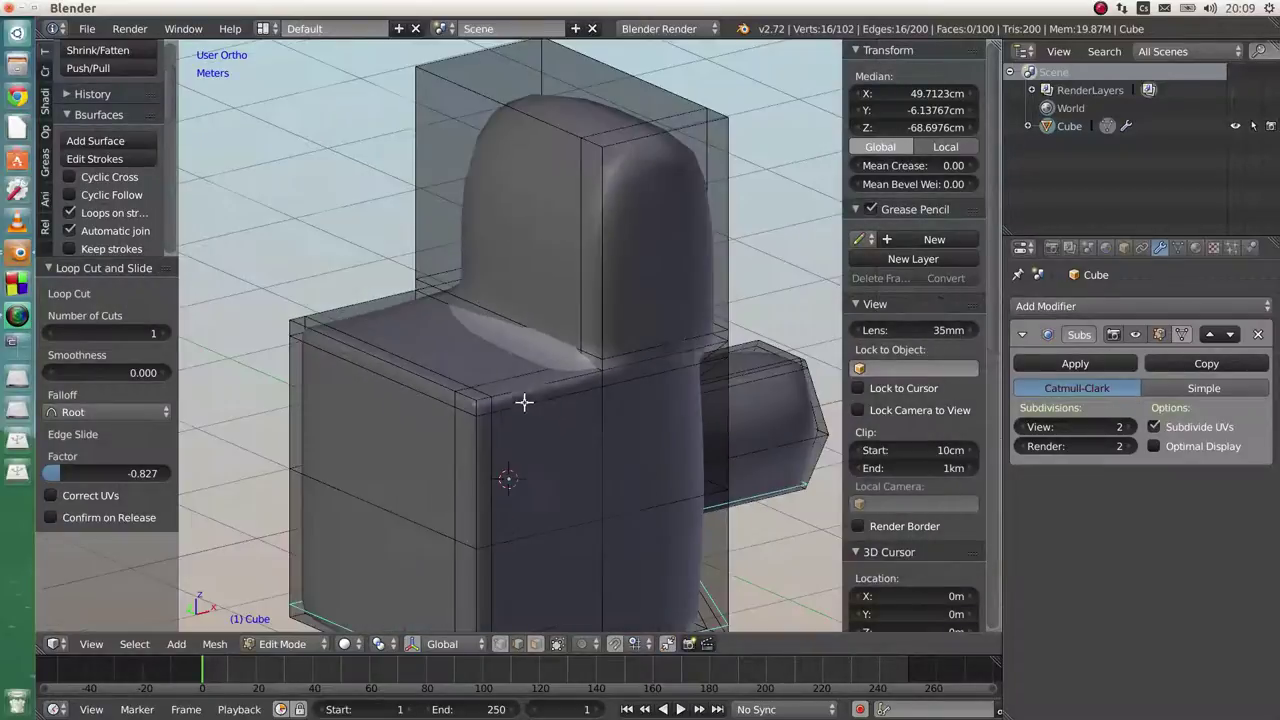
pyautogui.moveTo(590, 390); pyautogui.dragTo(460, 385, button='middle')
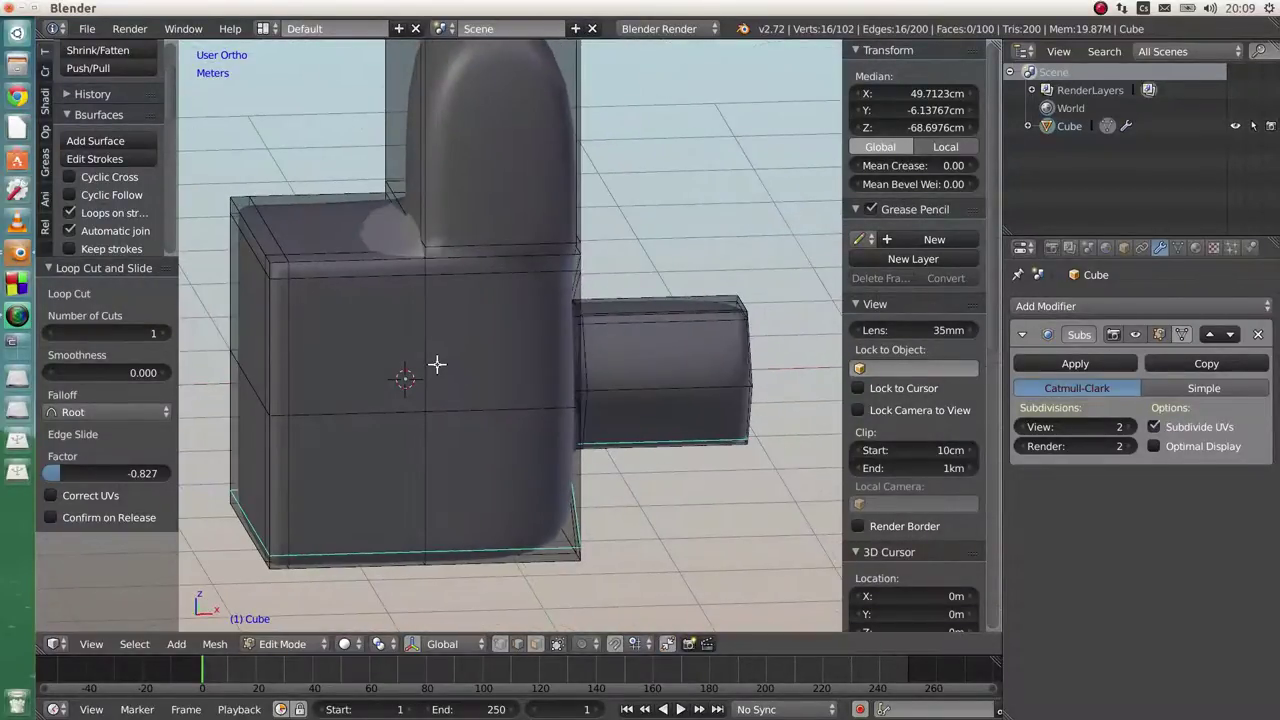
# Undo all the support loop cuts on the mesh
pyautogui.hotkey('ctrl', 'z')
pyautogui.hotkey('ctrl', 'z')
pyautogui.hotkey('ctrl', 'z')
pyautogui.hotkey('ctrl', 'z')
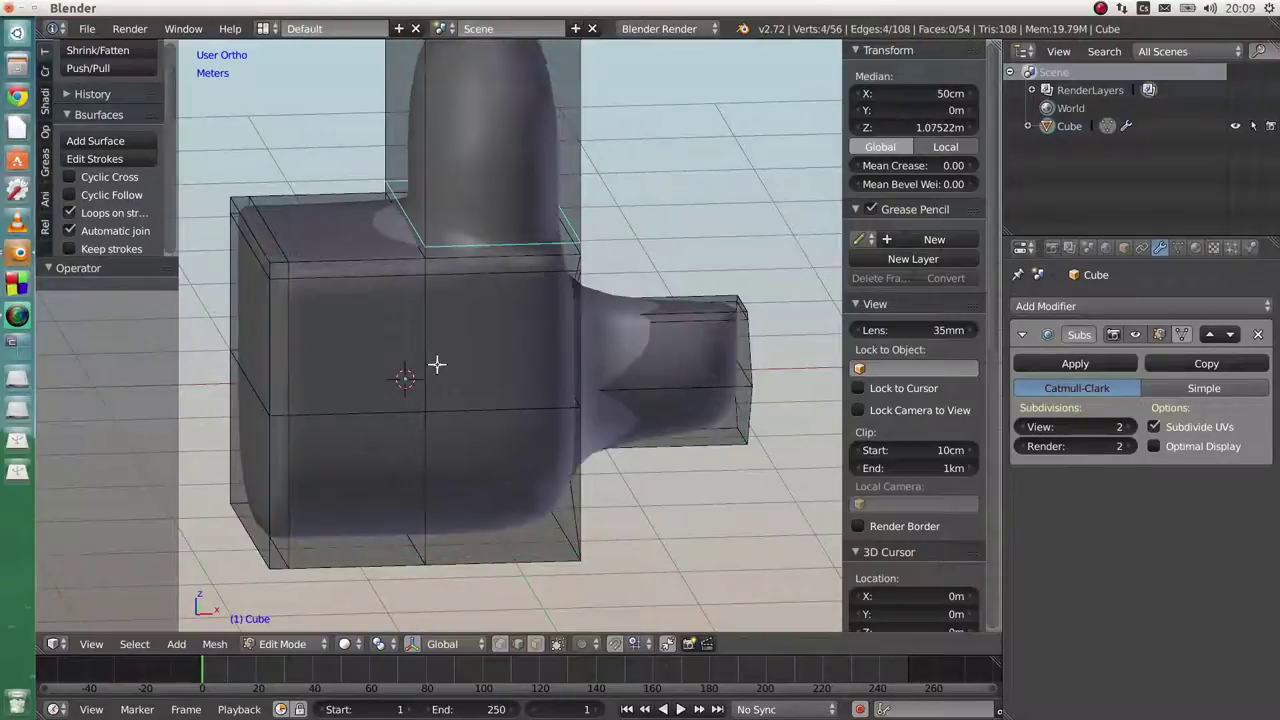
pyautogui.hotkey('ctrl', 'z')
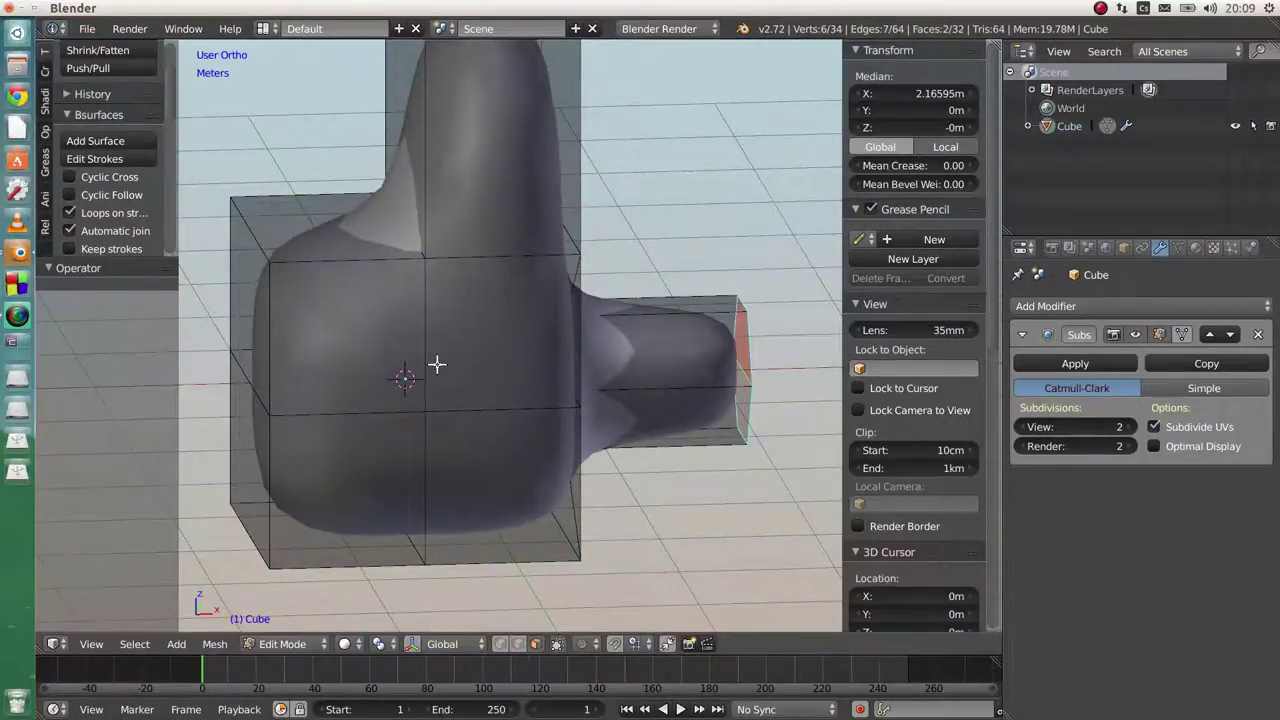
# In edge selection, pick the lower block's upper -Y edge and select all similar edges by Face Angles
pyautogui.moveTo(506, 376)
pyautogui.mouseDown(button='middle')
pyautogui.moveTo(537, 380)
pyautogui.moveTo(429, 366)
pyautogui.moveTo(497, 380)
pyautogui.moveTo(475, 389)
pyautogui.moveTo(494, 394)
pyautogui.moveTo(520, 389)
pyautogui.mouseUp(button='middle')
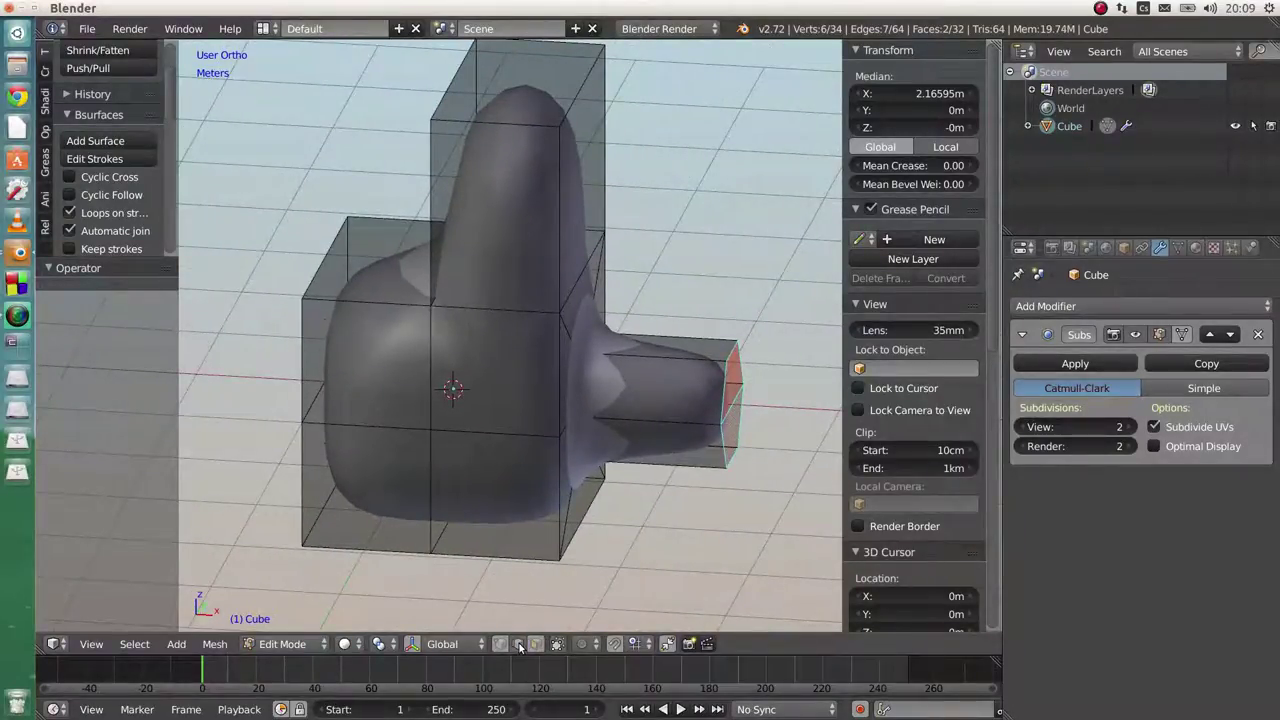
pyautogui.rightClick(337, 303)
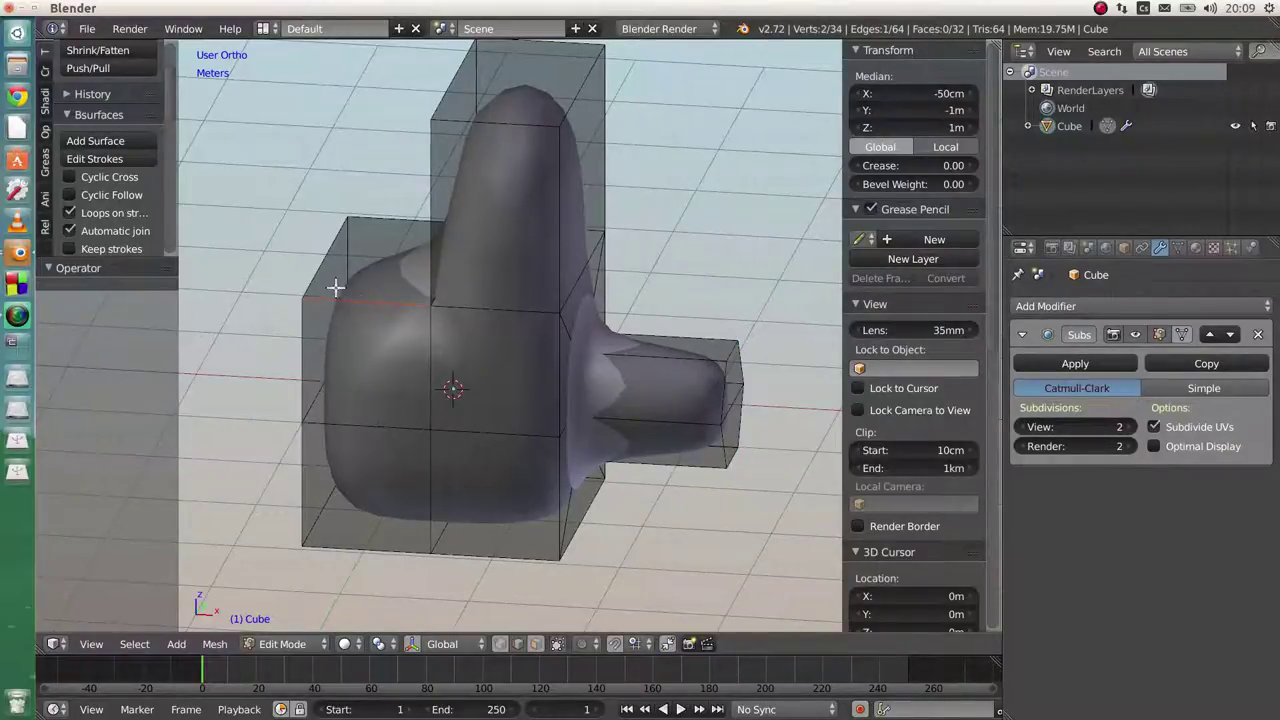
pyautogui.hotkey('shift', 'g')
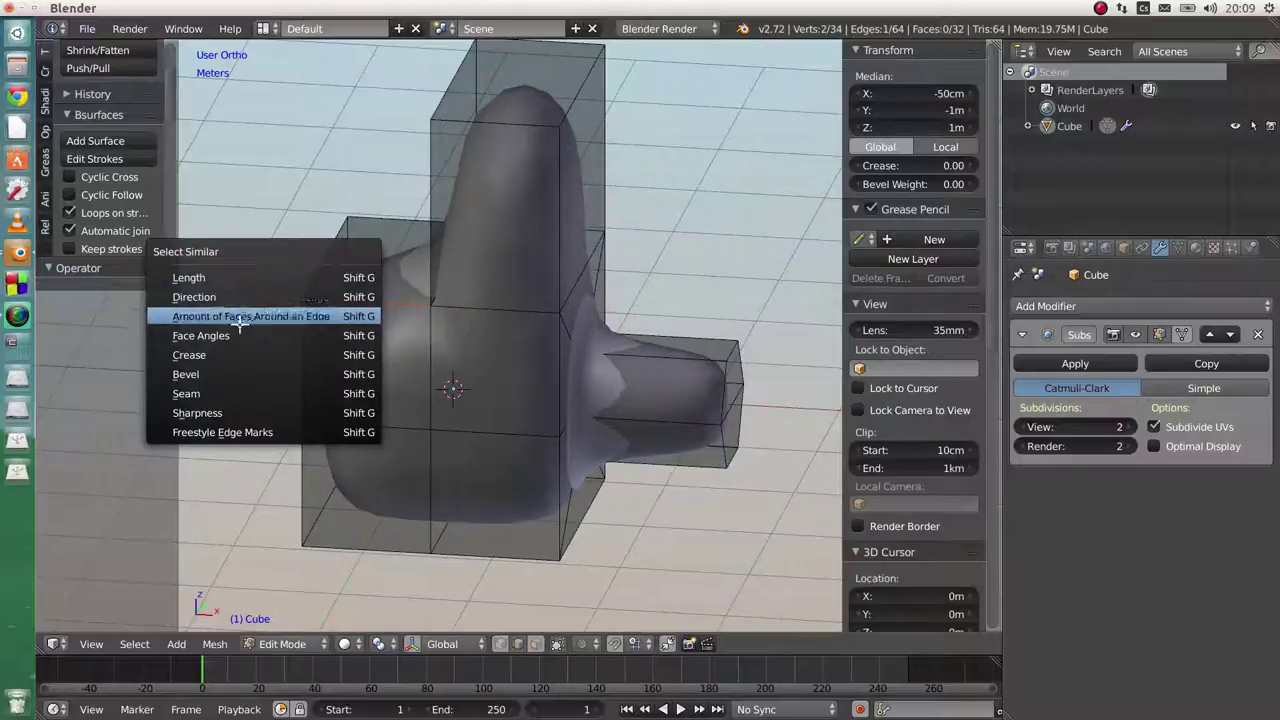
pyautogui.click(220, 335)
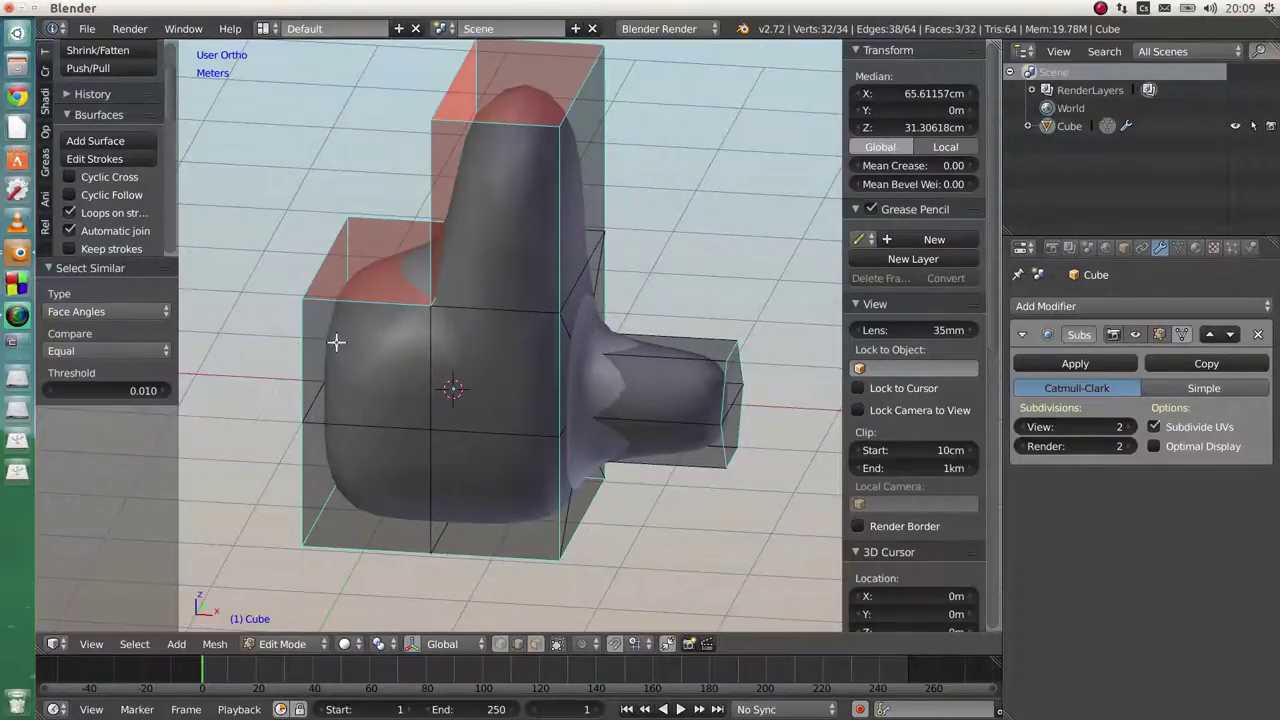
pyautogui.moveTo(338, 343); pyautogui.dragTo(396, 345, button='middle')
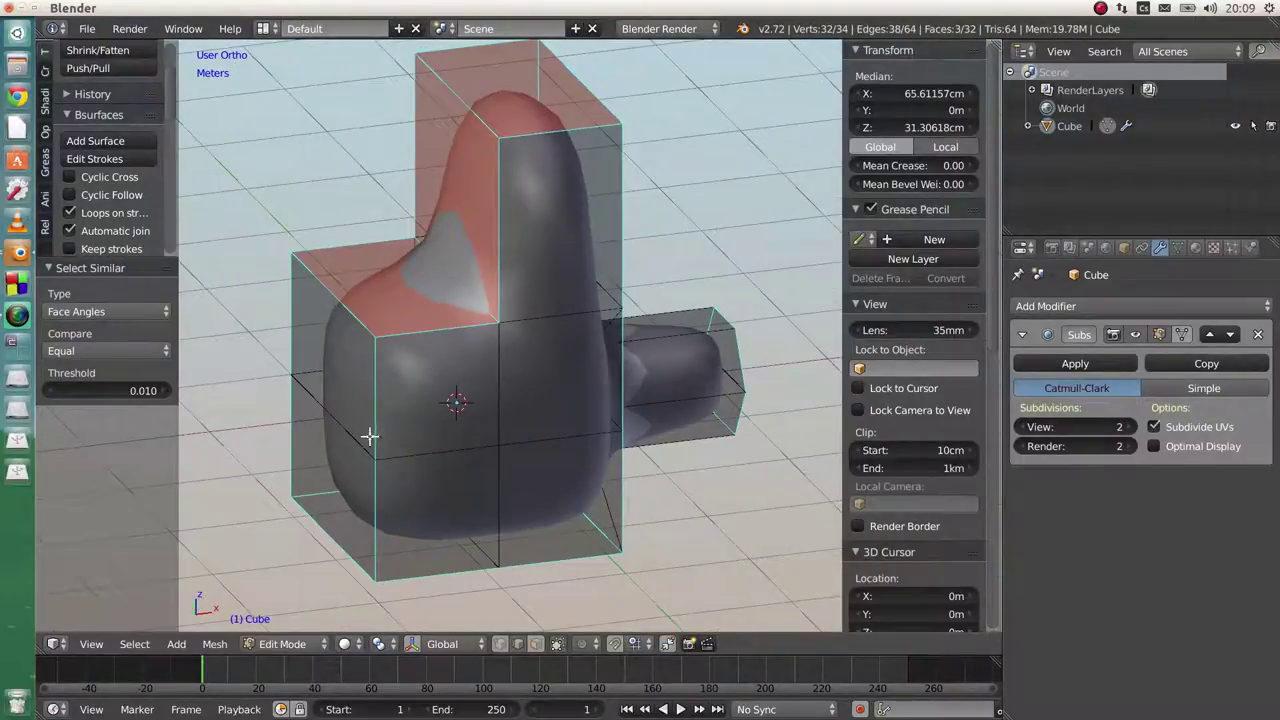
# Turn off the Subdivision Surface modifier's display in the viewport
pyautogui.moveTo(652, 563); pyautogui.dragTo(546, 471, button='middle')
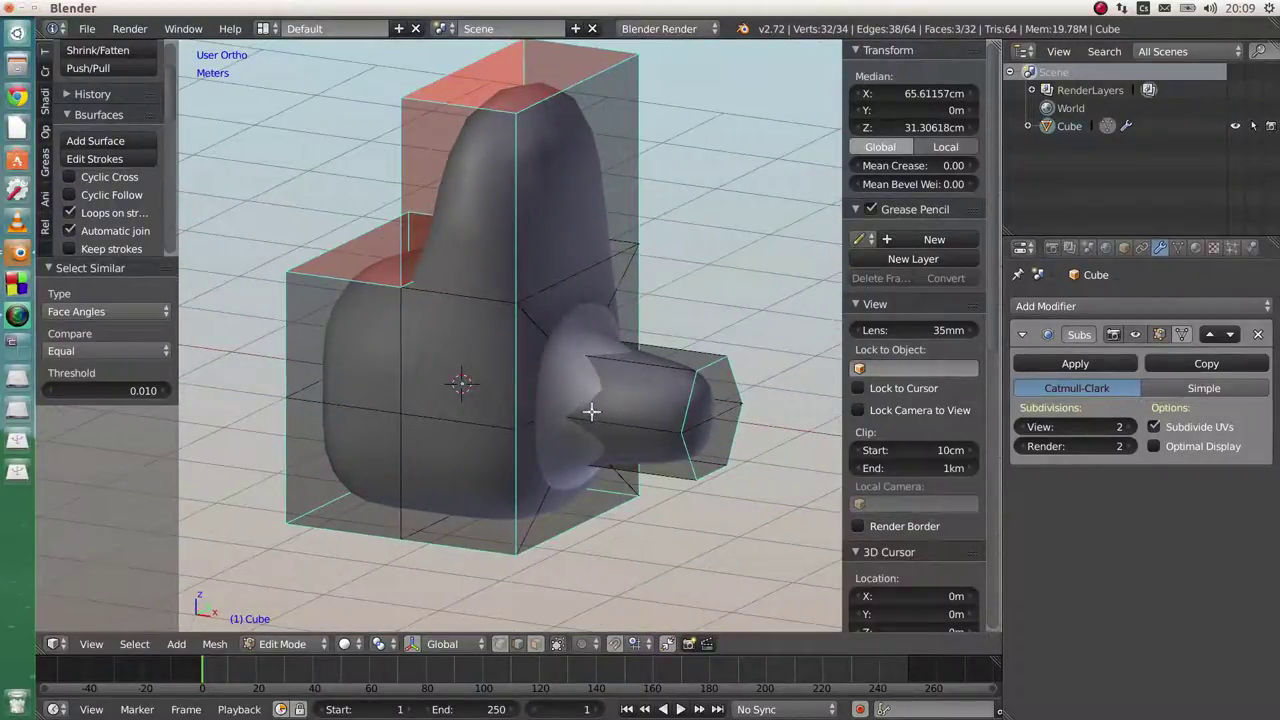
pyautogui.moveTo(591, 411); pyautogui.dragTo(607, 387, button='middle')
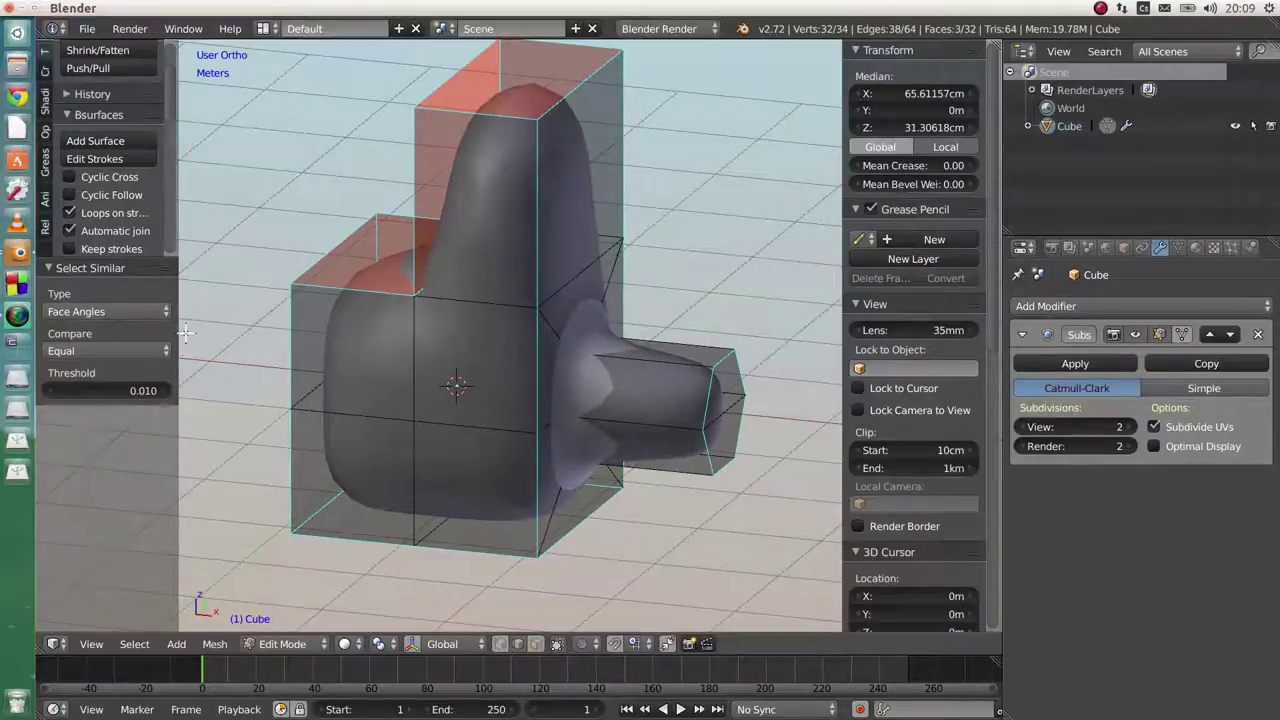
pyautogui.press('t')
pyautogui.press('t')
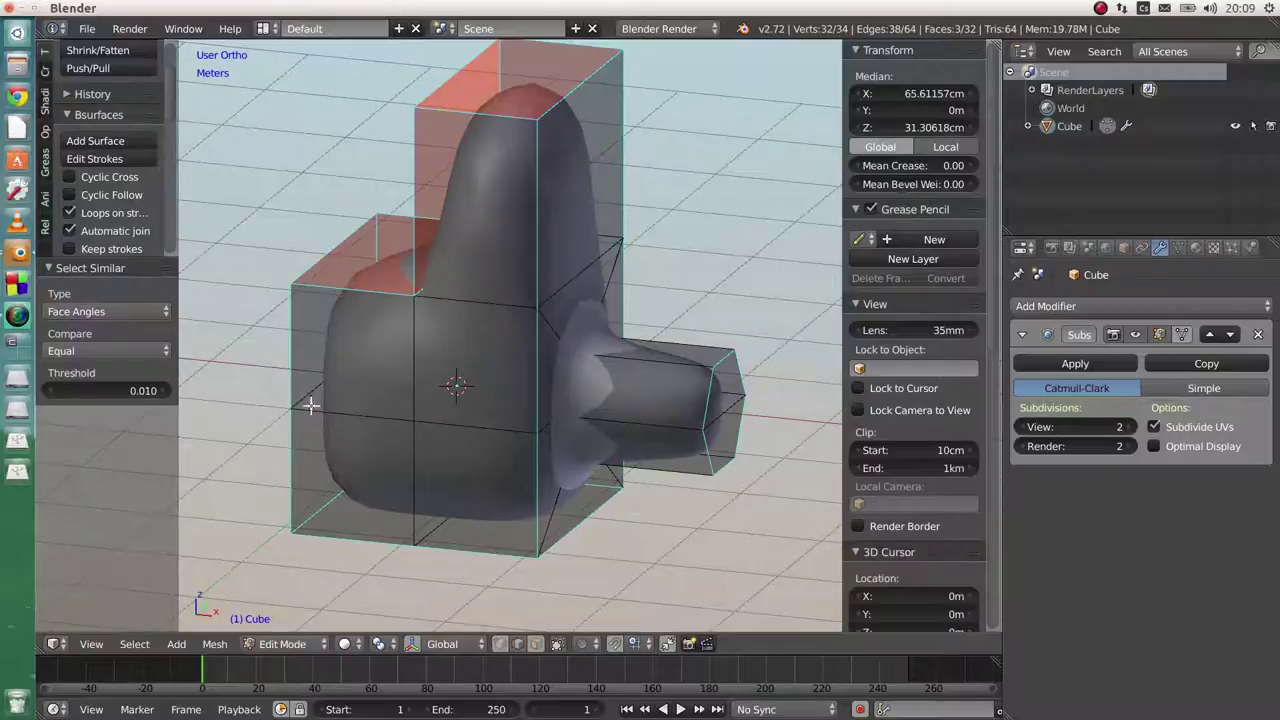
pyautogui.moveTo(474, 352); pyautogui.dragTo(398, 358, button='middle')
pyautogui.click(1136, 334)
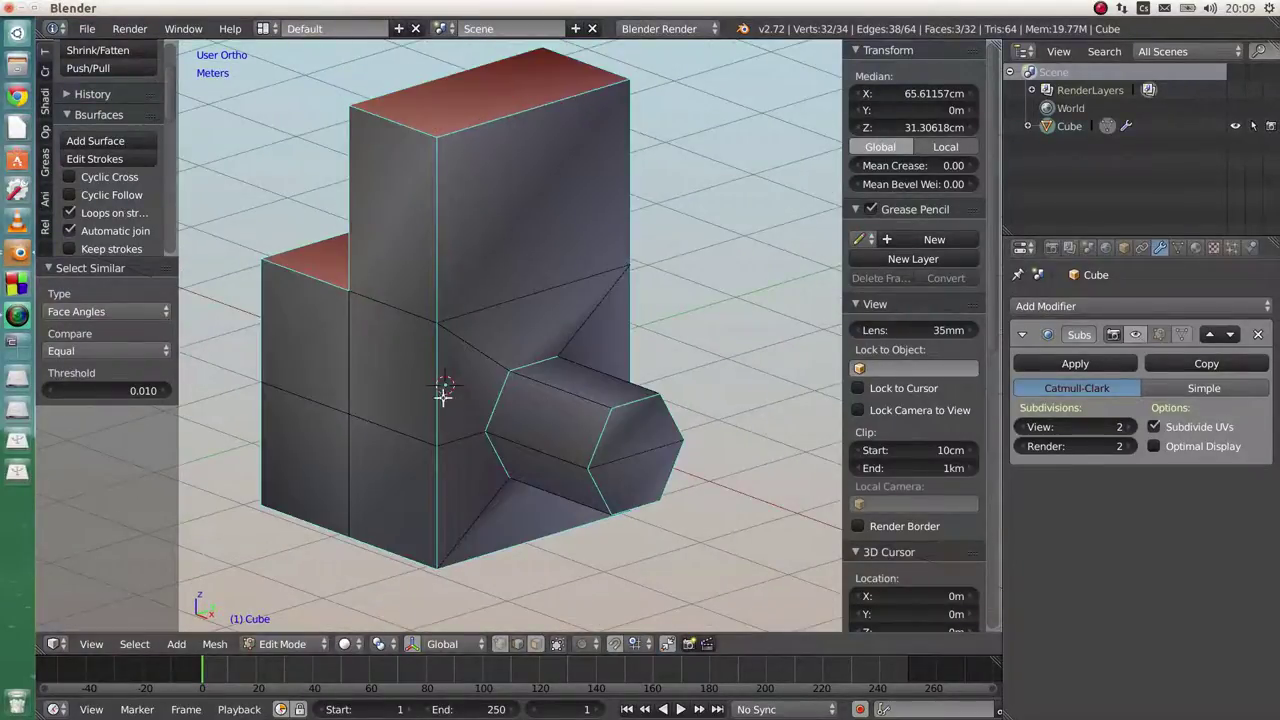
# Bevel the selected edges with 2 segments, a profile of 1.0 and an offset of about 0.119
pyautogui.moveTo(538, 407); pyautogui.dragTo(424, 295, button='middle')
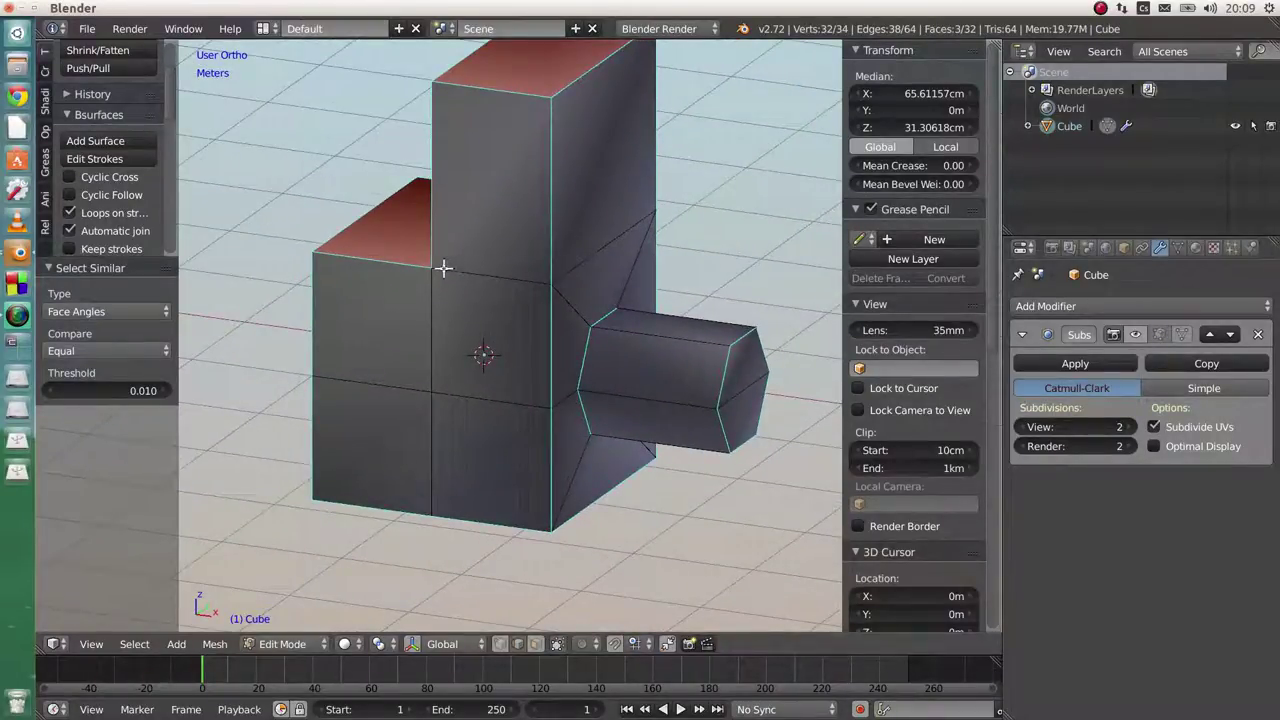
pyautogui.moveTo(526, 277); pyautogui.dragTo(450, 317, button='middle')
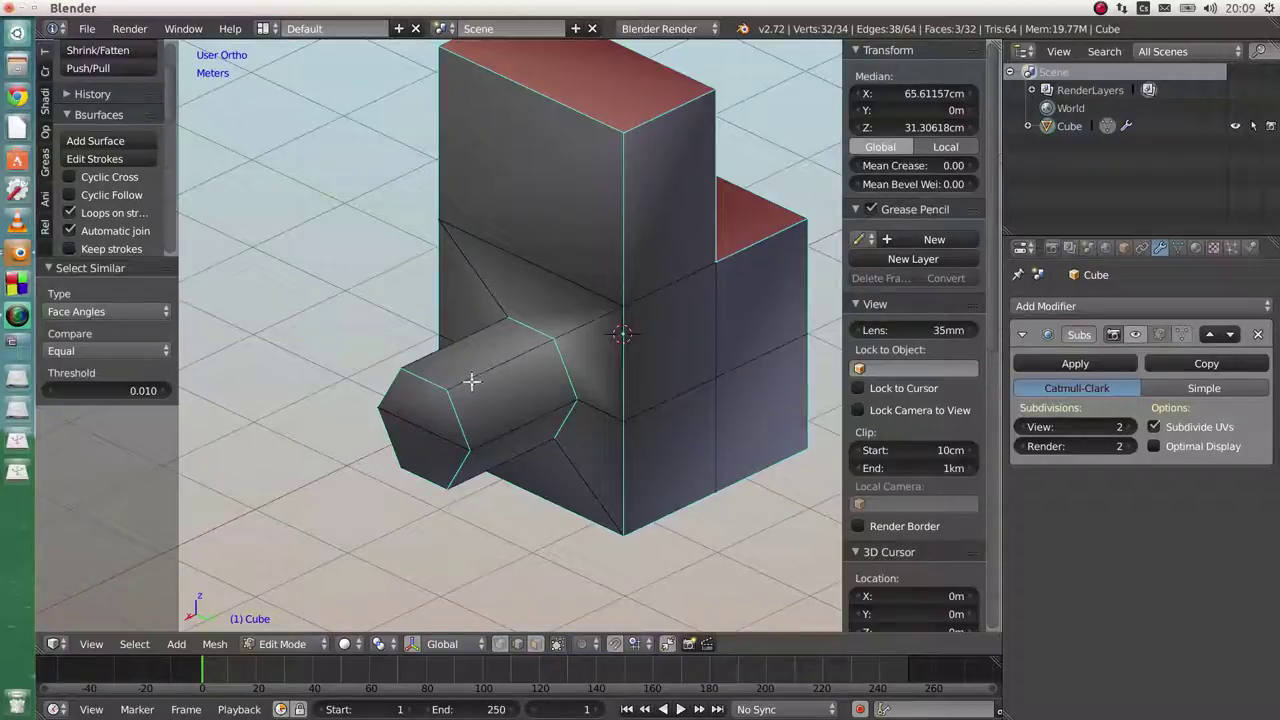
pyautogui.moveTo(433, 385); pyautogui.dragTo(471, 357, button='middle')
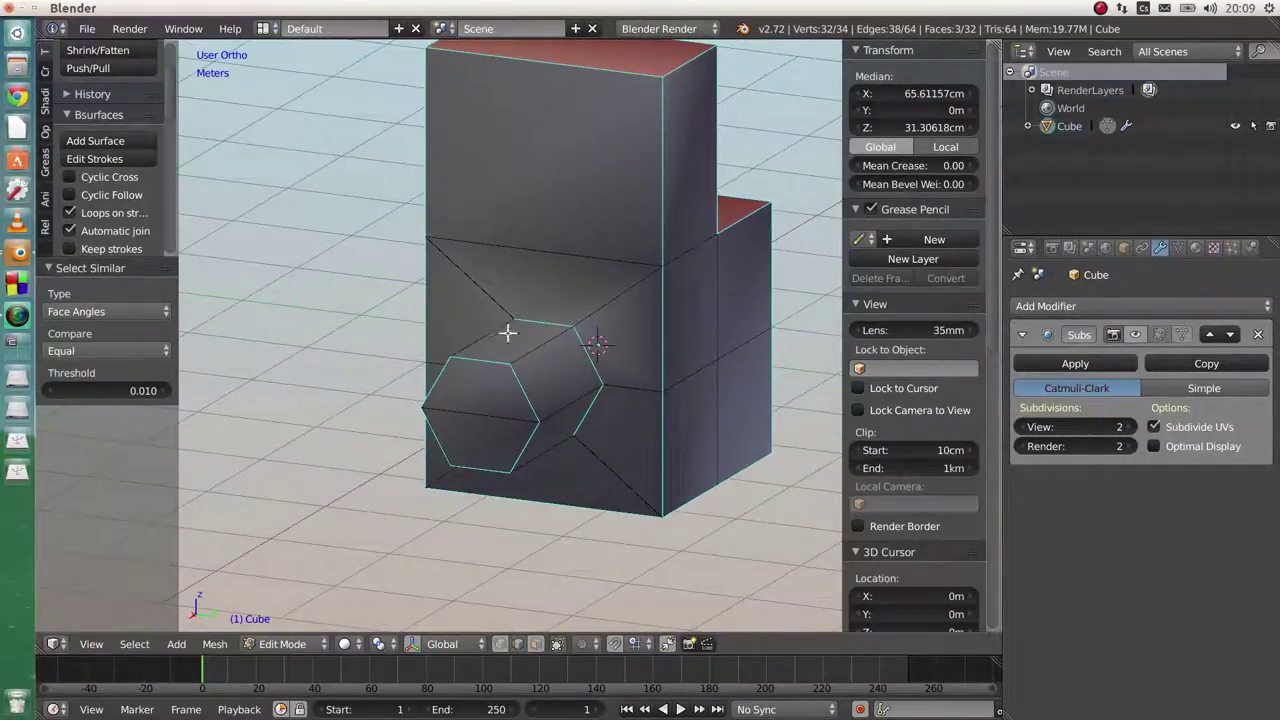
pyautogui.moveTo(536, 346); pyautogui.dragTo(640, 387, button='middle')
pyautogui.moveTo(583, 354); pyautogui.dragTo(549, 353, button='middle')
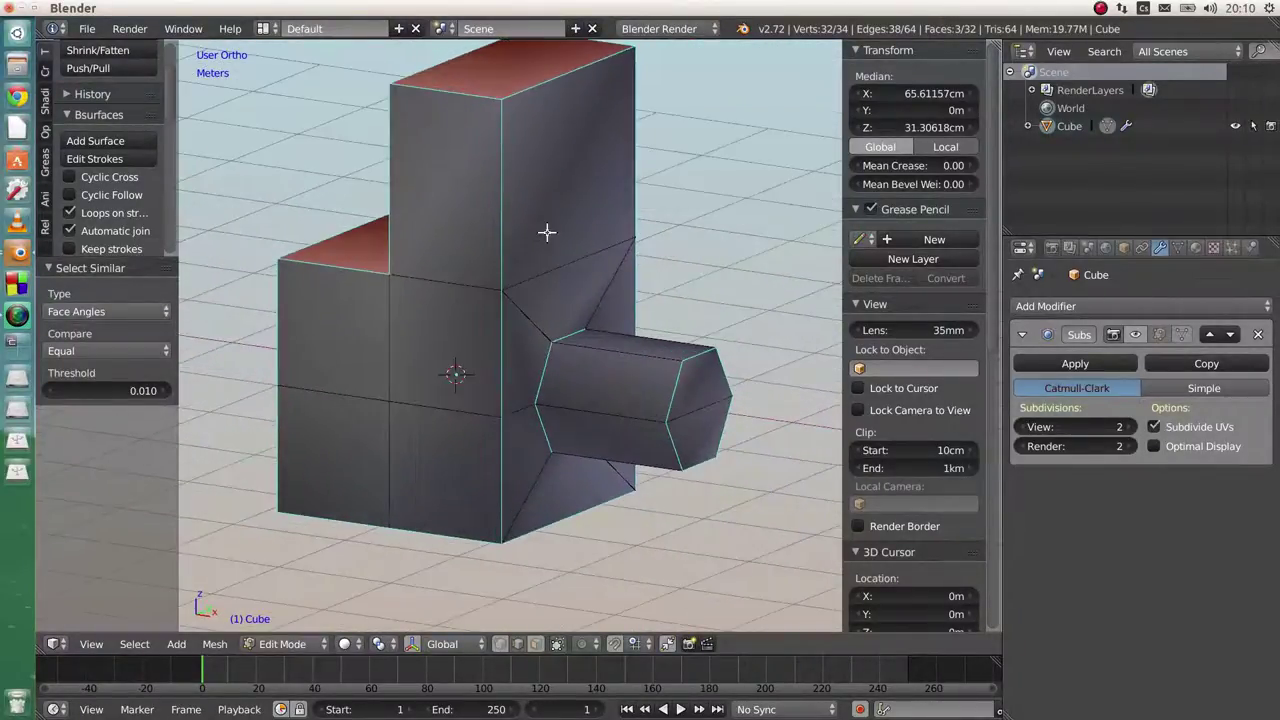
pyautogui.press('w')
pyautogui.click(509, 485)
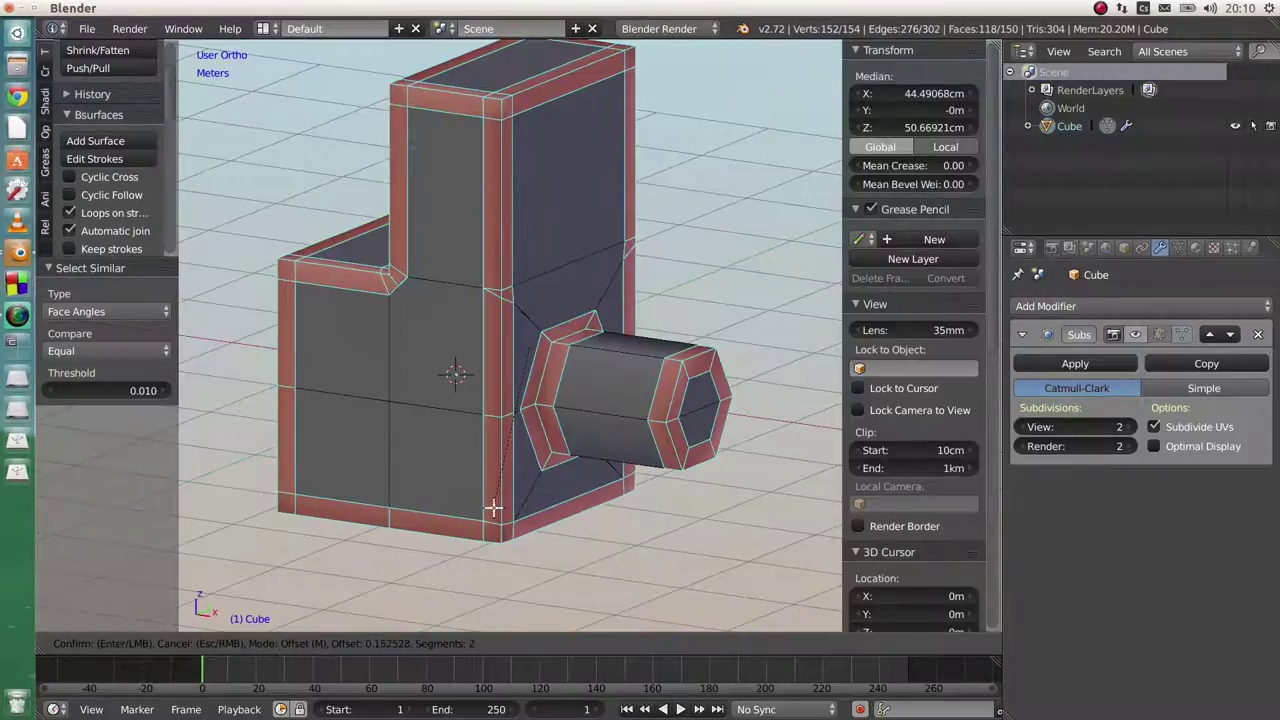
pyautogui.click(494, 498)
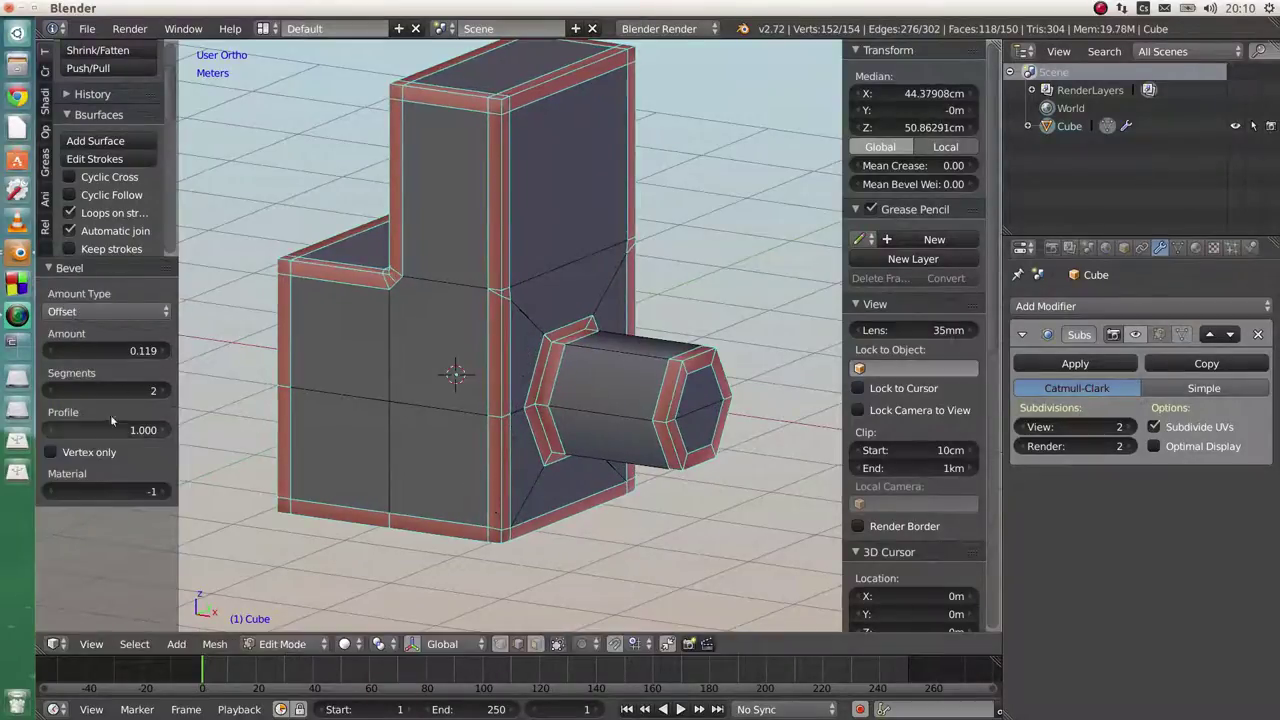
# Set the bevel to 1 segment with a profile of 0.5 and inspect the chamfered edges
pyautogui.click(55, 390)
pyautogui.click(130, 430)
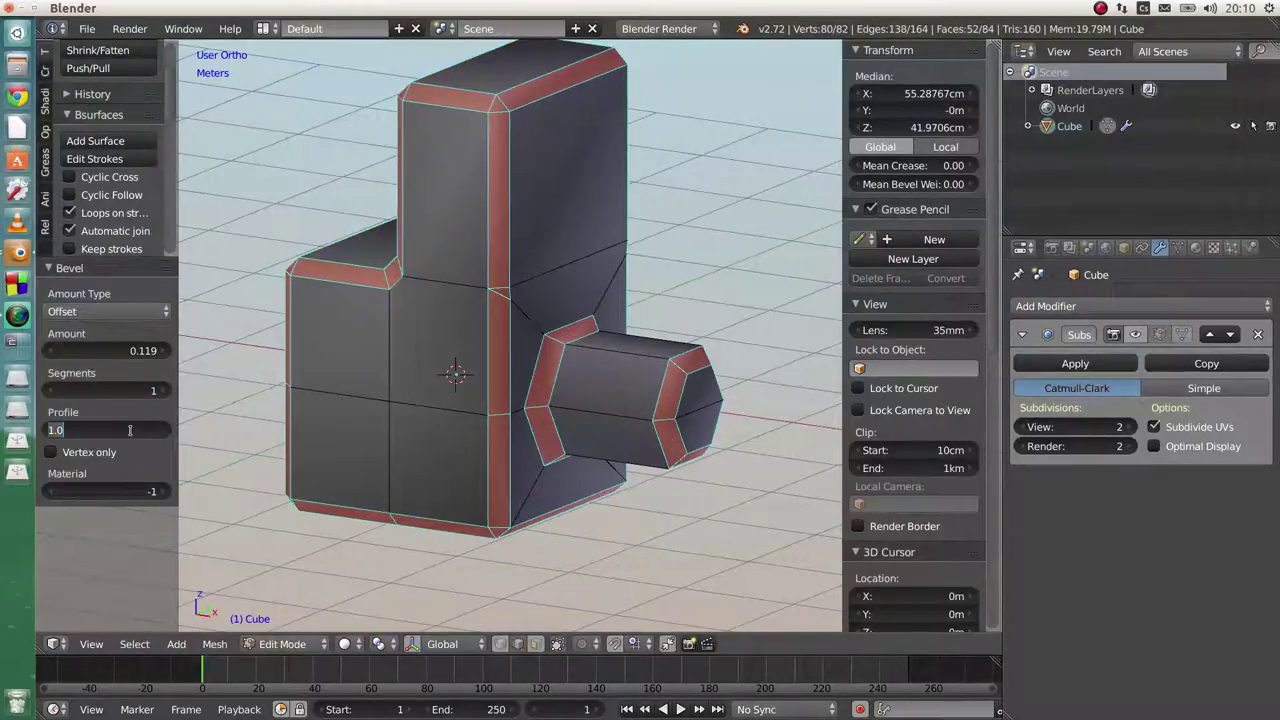
pyautogui.write('.5')
pyautogui.press('Return')
pyautogui.moveTo(404, 318); pyautogui.dragTo(480, 297, button='middle')
pyautogui.moveTo(589, 171); pyautogui.dragTo(434, 260, button='middle')
pyautogui.moveTo(571, 331); pyautogui.dragTo(560, 319, button='middle')
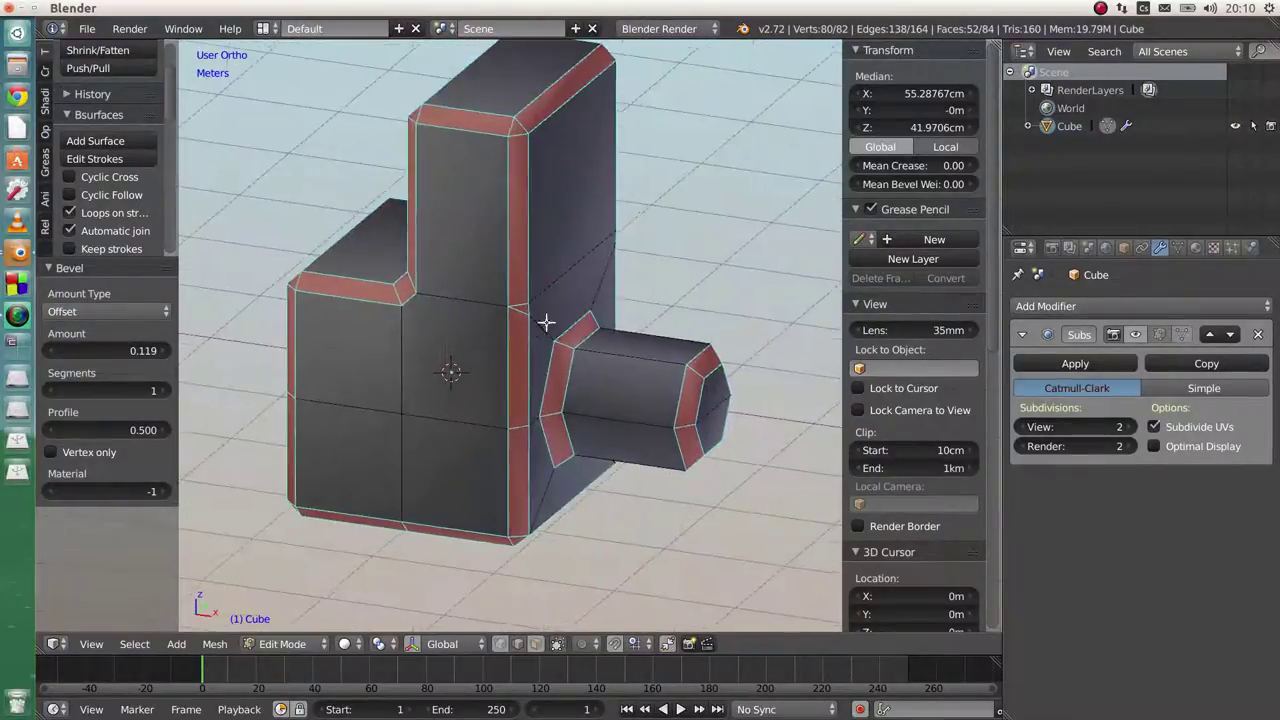
pyautogui.moveTo(518, 458); pyautogui.dragTo(617, 400, button='middle')
pyautogui.keyDown('shift'); pyautogui.moveTo(423, 397); pyautogui.dragTo(467, 397, button='middle'); pyautogui.keyUp('shift')
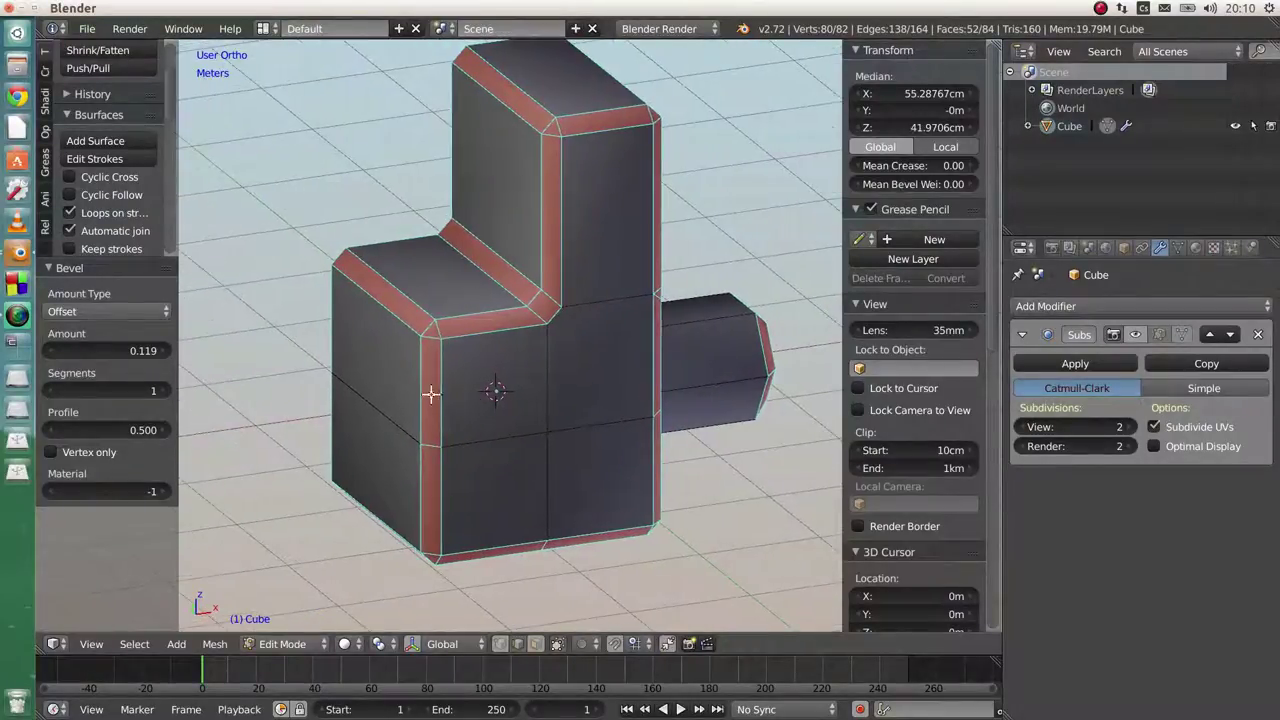
# Set the bevel to 2 segments with a profile of 1.0
pyautogui.click(163, 391)
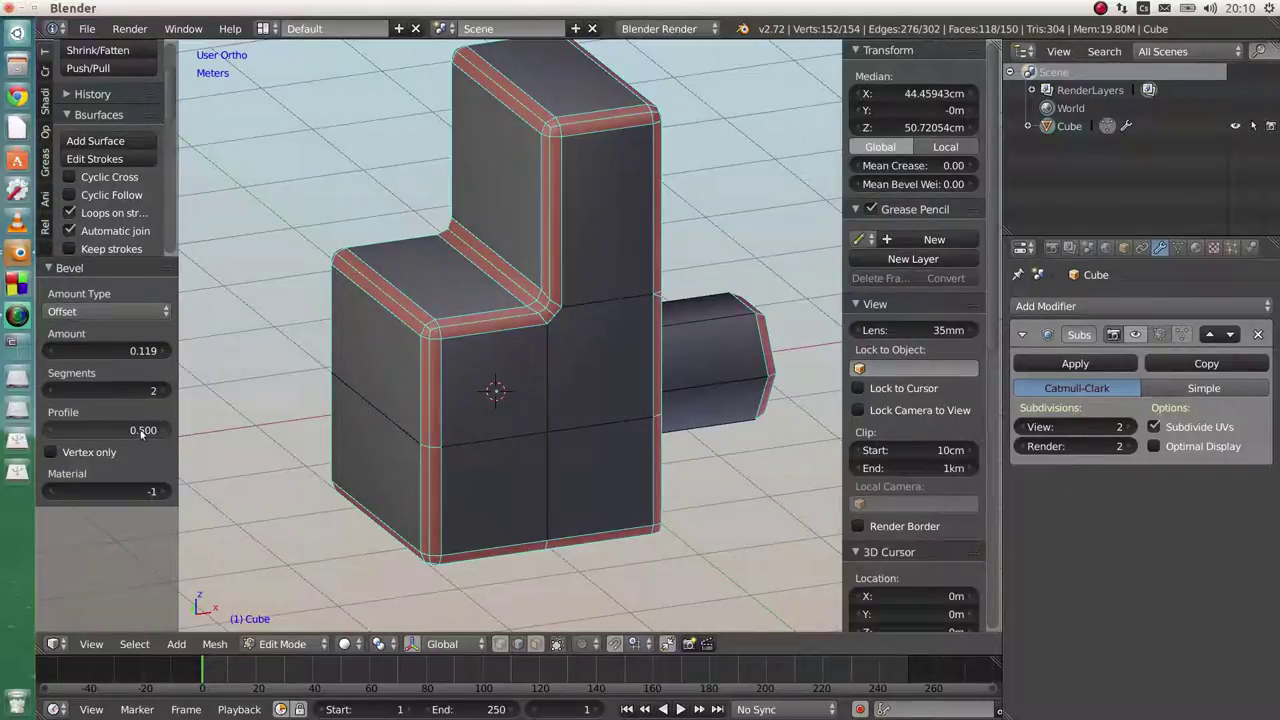
pyautogui.moveTo(142, 432); pyautogui.dragTo(190, 432)
pyautogui.scroll(10, 362, 295)
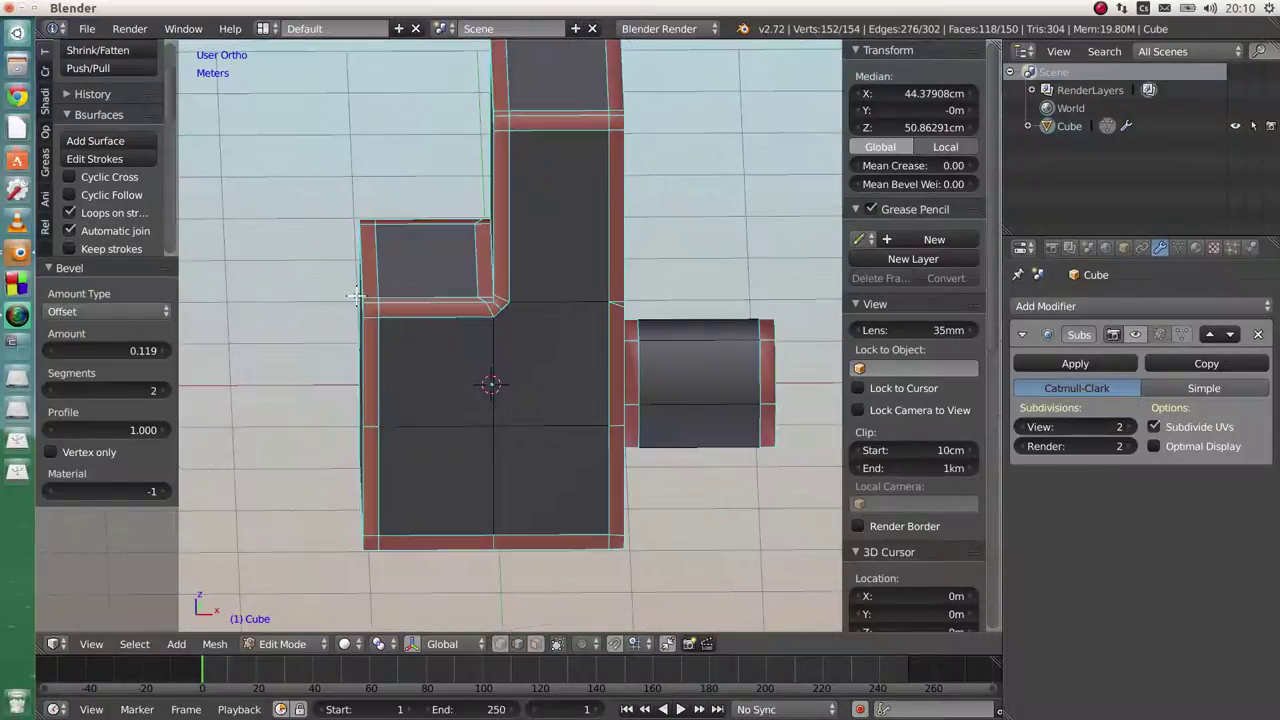
# Examine the beveled edges at the inner step corner, around the body and along the peg from several angles
pyautogui.moveTo(370, 296); pyautogui.dragTo(374, 279, button='middle')
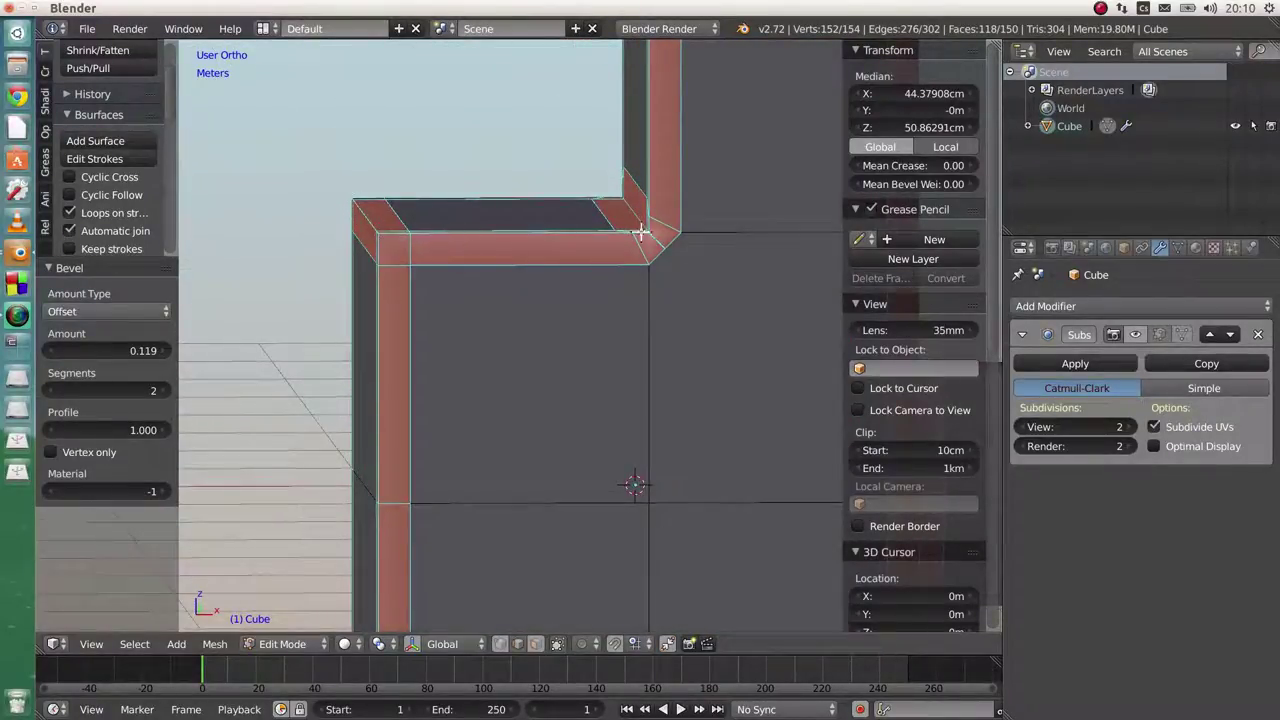
pyautogui.moveTo(654, 251); pyautogui.dragTo(423, 294, button='middle')
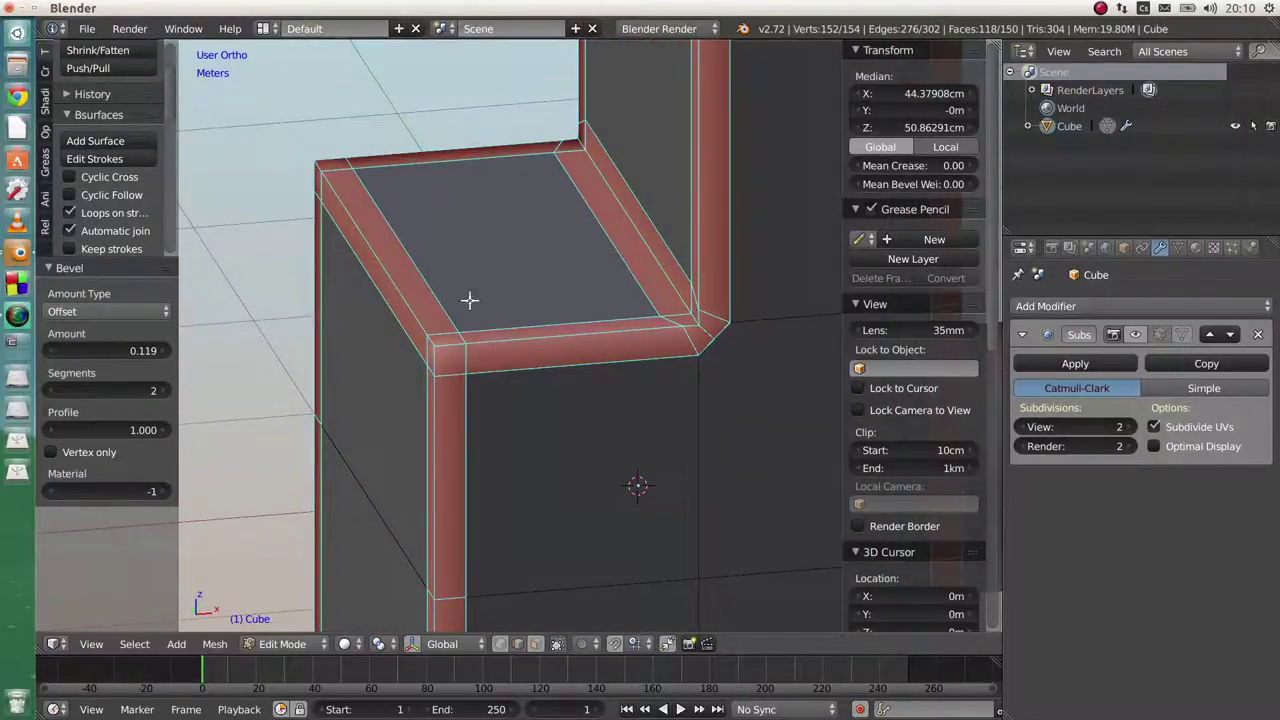
pyautogui.scroll(-2, 469, 374)
pyautogui.keyDown('shift'); pyautogui.moveTo(540, 425); pyautogui.dragTo(511, 371, button='middle'); pyautogui.keyUp('shift')
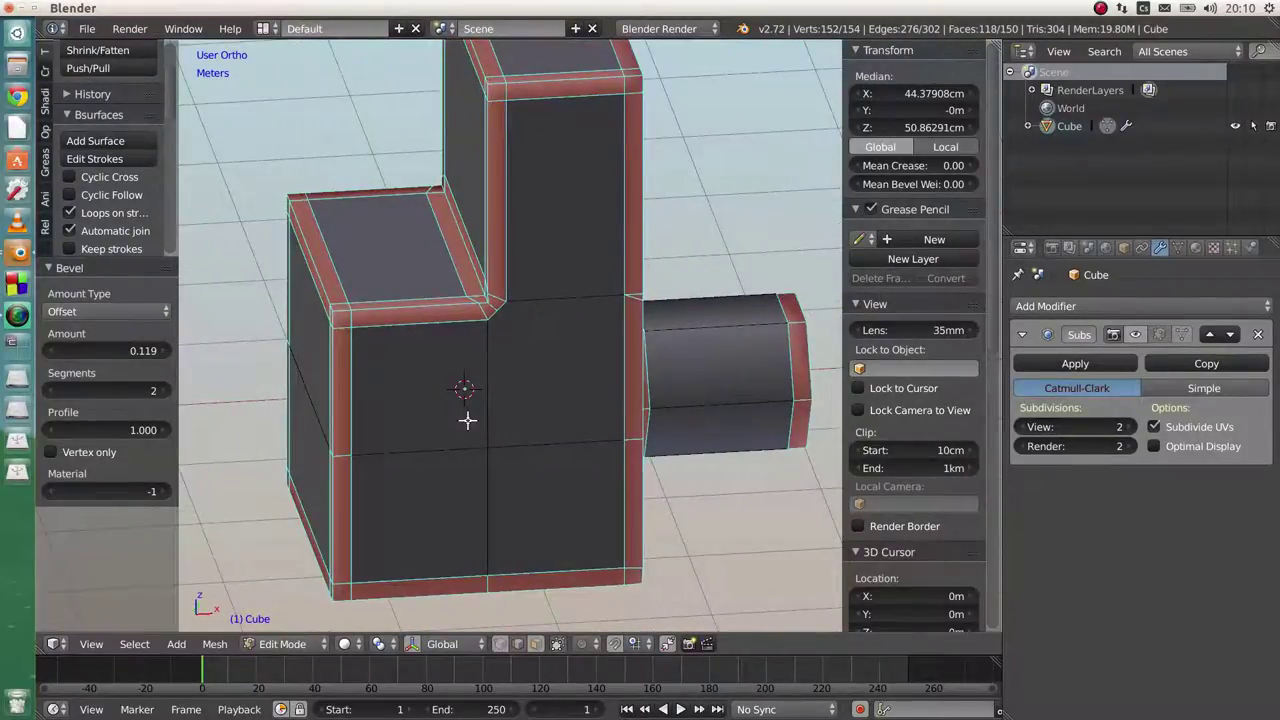
pyautogui.moveTo(467, 420); pyautogui.dragTo(491, 391, button='middle')
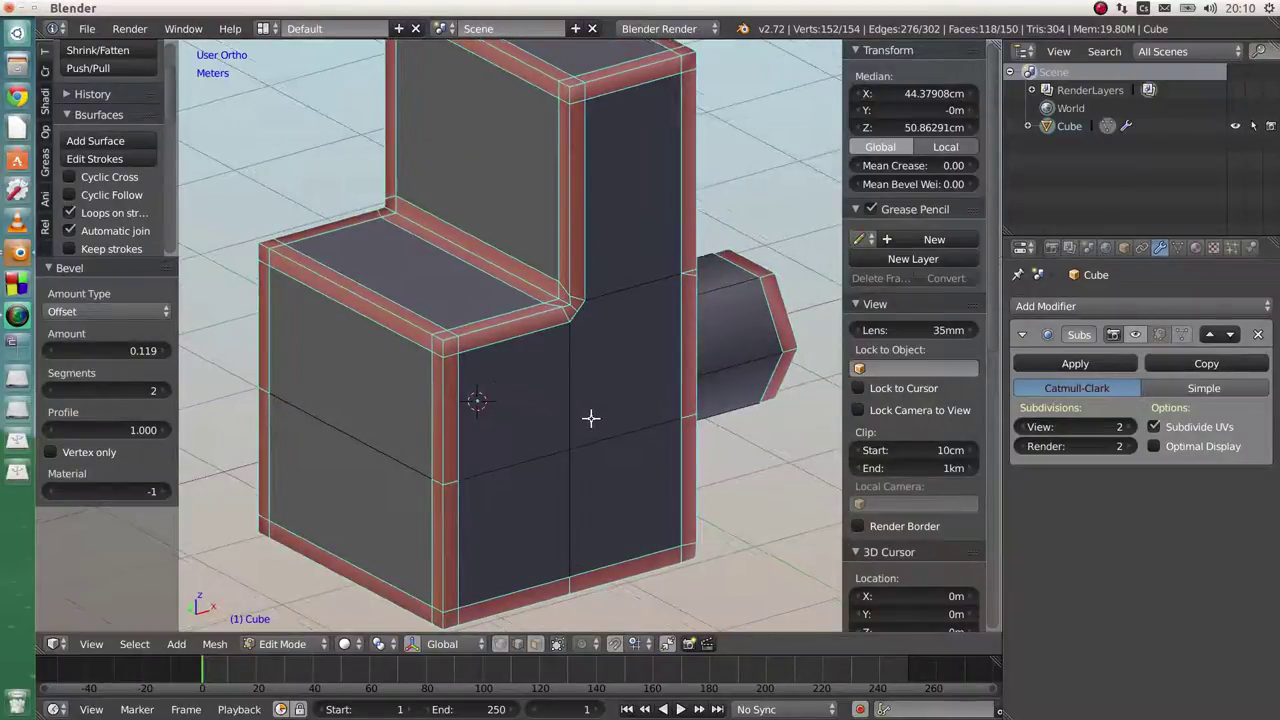
pyautogui.moveTo(564, 406); pyautogui.dragTo(557, 400, button='middle')
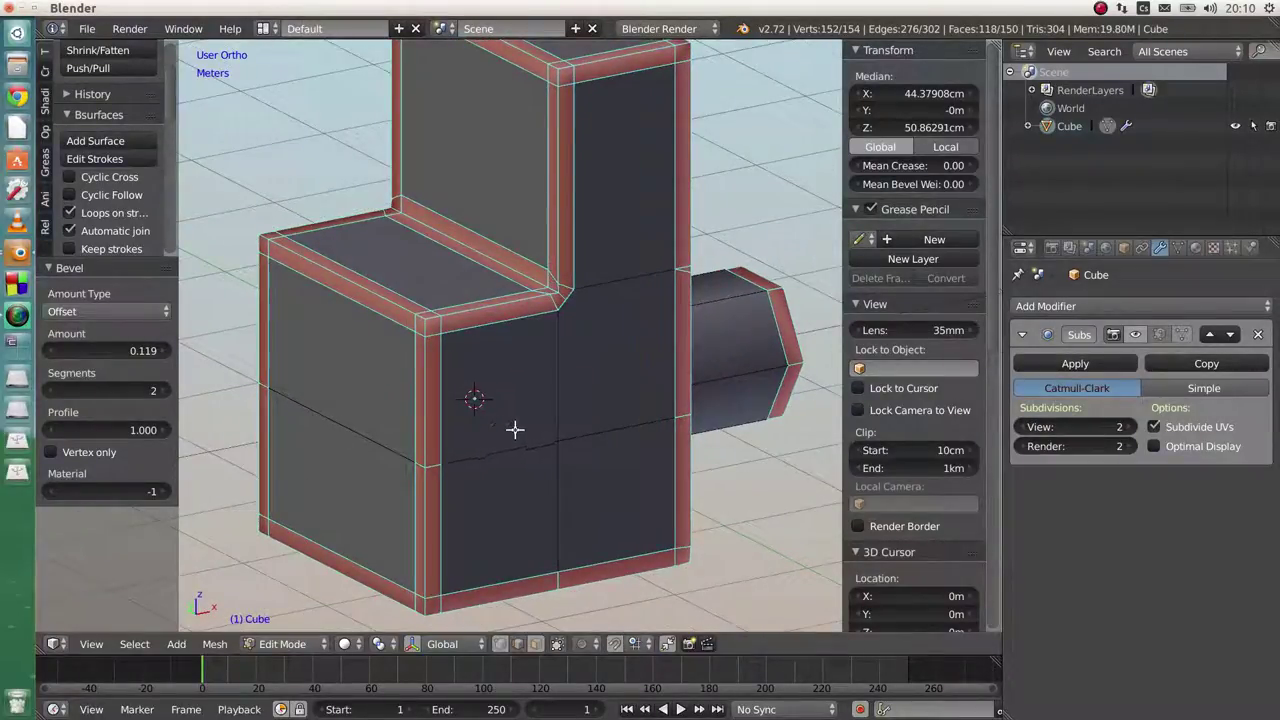
pyautogui.moveTo(569, 383); pyautogui.dragTo(497, 414, button='middle')
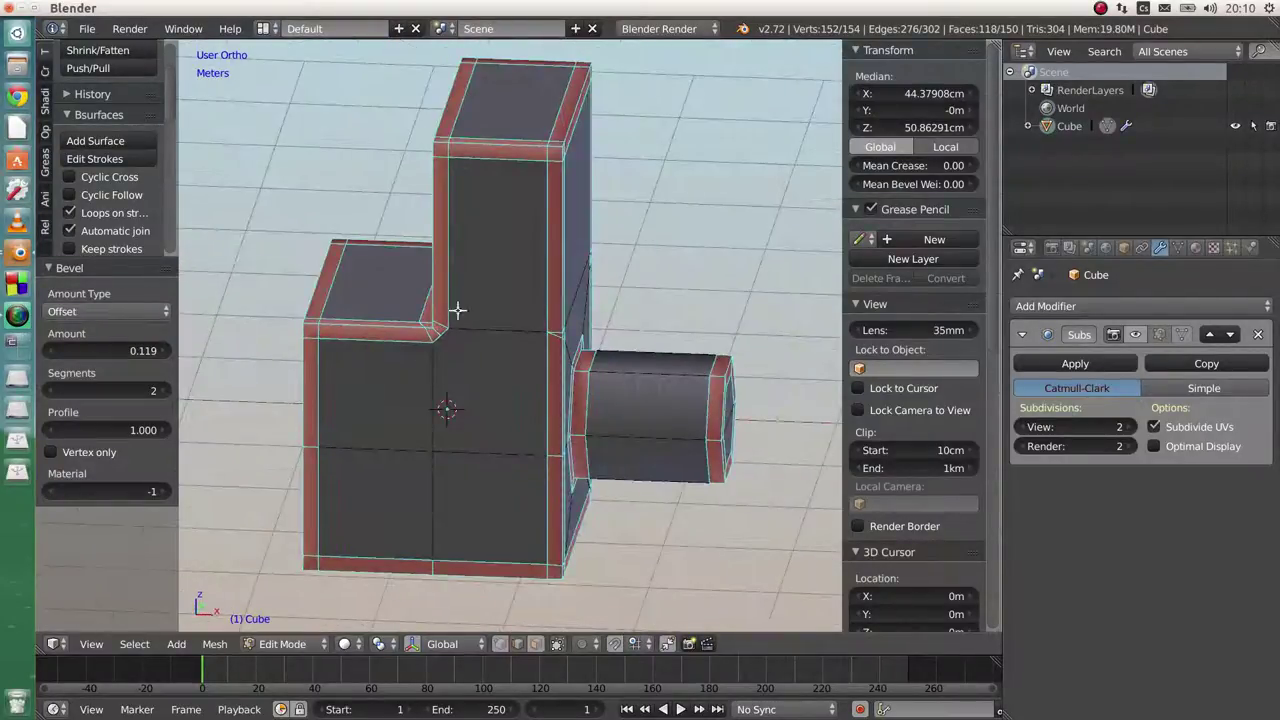
pyautogui.moveTo(523, 251)
pyautogui.mouseDown(button='middle')
pyautogui.moveTo(491, 257)
pyautogui.moveTo(506, 263)
pyautogui.mouseUp(button='middle')
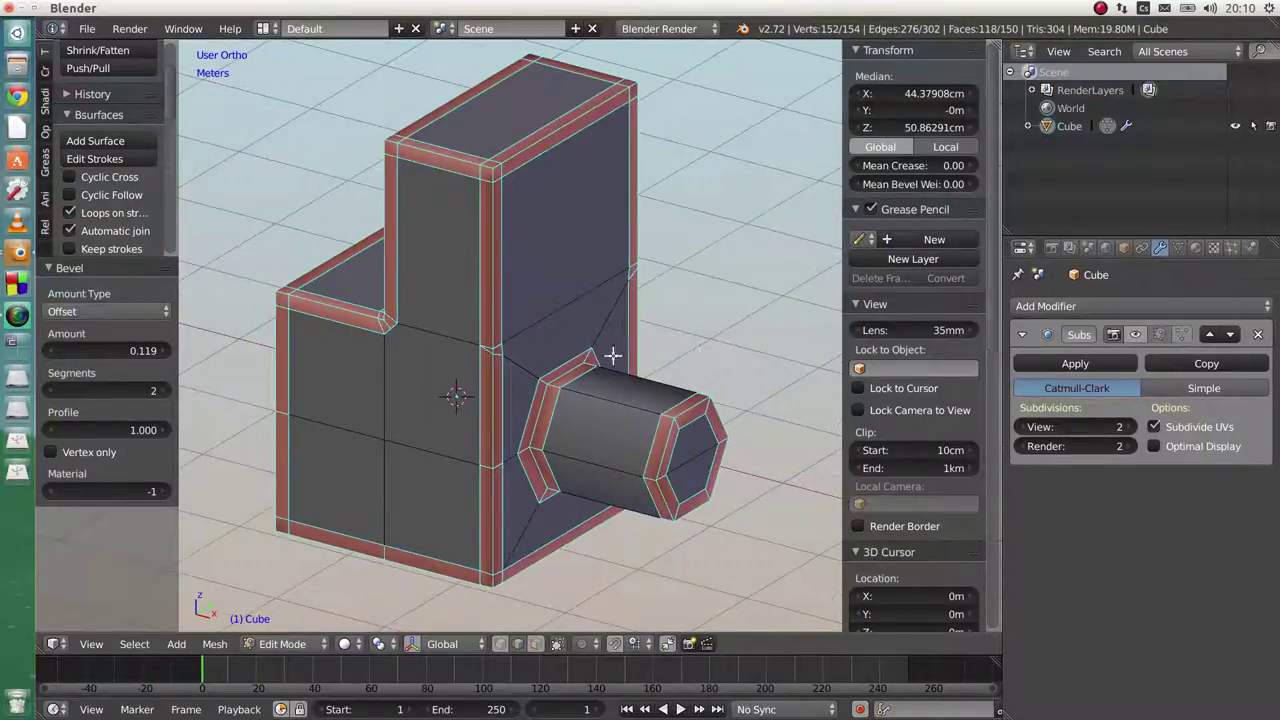
pyautogui.moveTo(614, 324); pyautogui.dragTo(586, 354, button='middle')
pyautogui.moveTo(529, 271); pyautogui.dragTo(554, 300, button='middle')
pyautogui.press('KP_1')
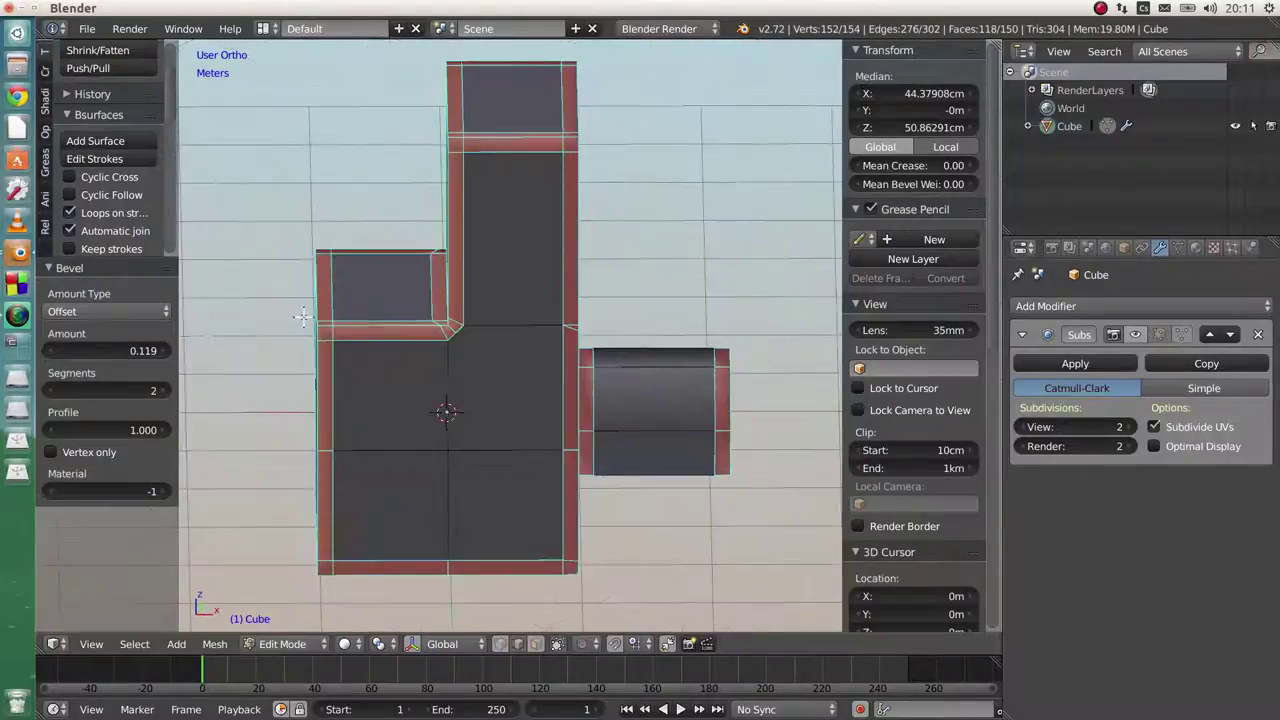
pyautogui.moveTo(471, 340); pyautogui.dragTo(554, 263, button='middle')
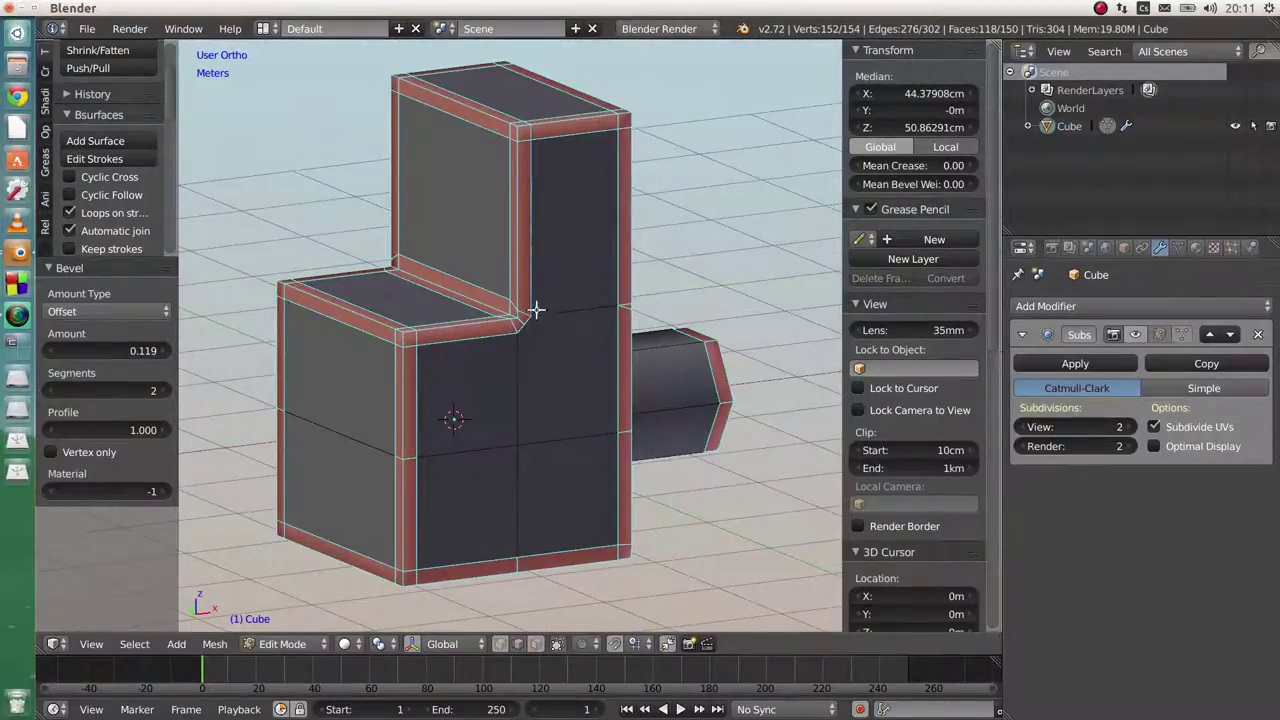
pyautogui.moveTo(424, 408); pyautogui.dragTo(443, 409, button='middle')
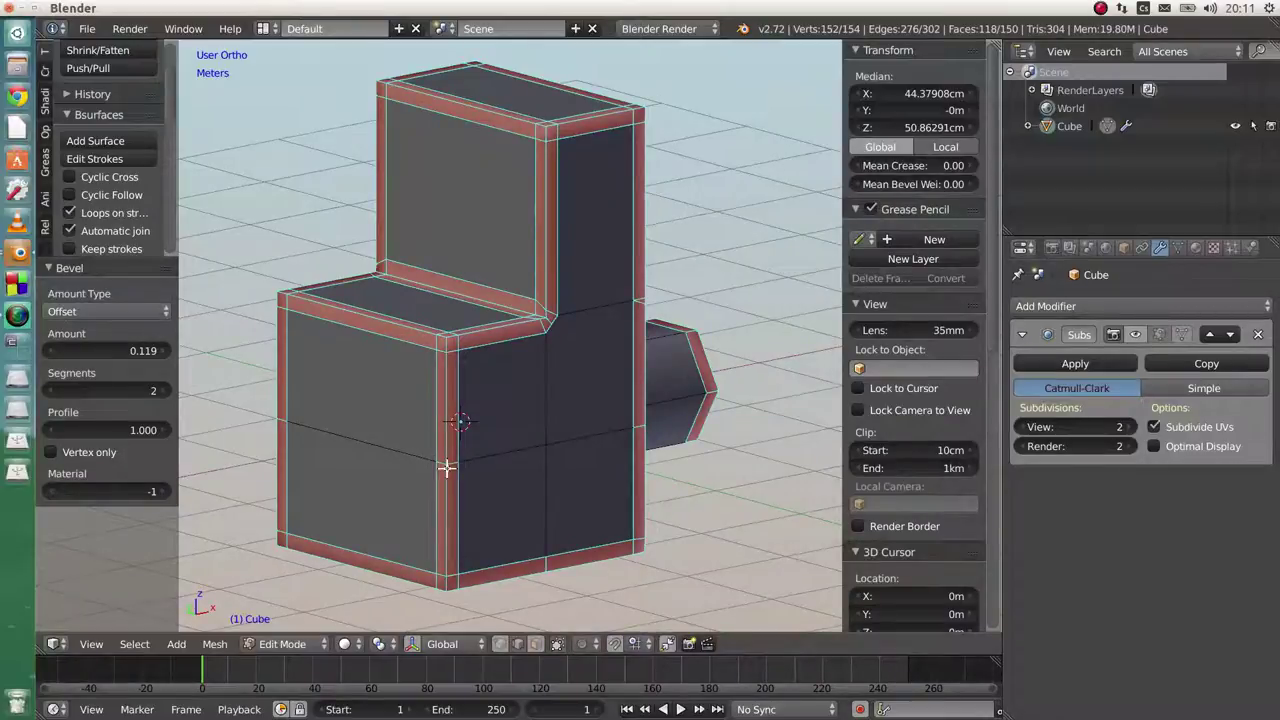
pyautogui.moveTo(420, 454); pyautogui.dragTo(490, 437, button='middle')
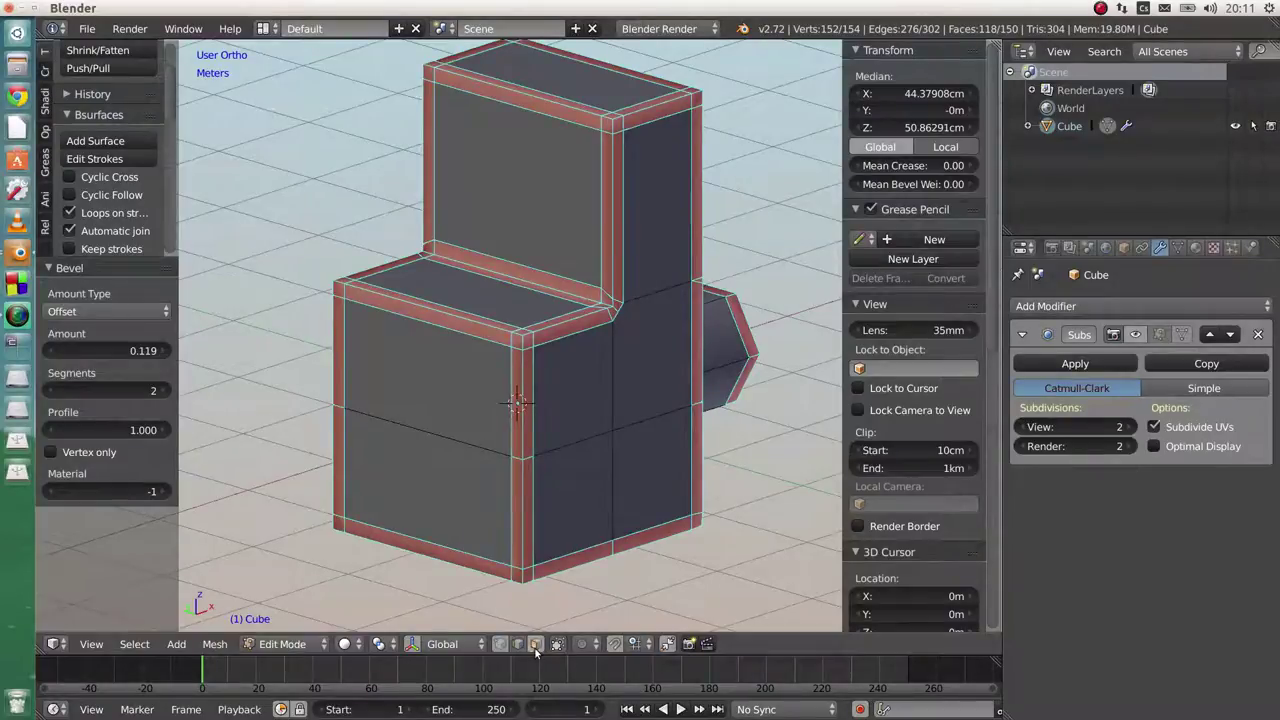
# In face selection, check single flat faces, and pick the shortest face path from the lower block's top to its lower -Y face
pyautogui.rightClick(434, 399)
pyautogui.rightClick(426, 466)
pyautogui.keyDown('shift'); pyautogui.rightClick(427, 370); pyautogui.keyUp('shift')
pyautogui.rightClick(524, 190)
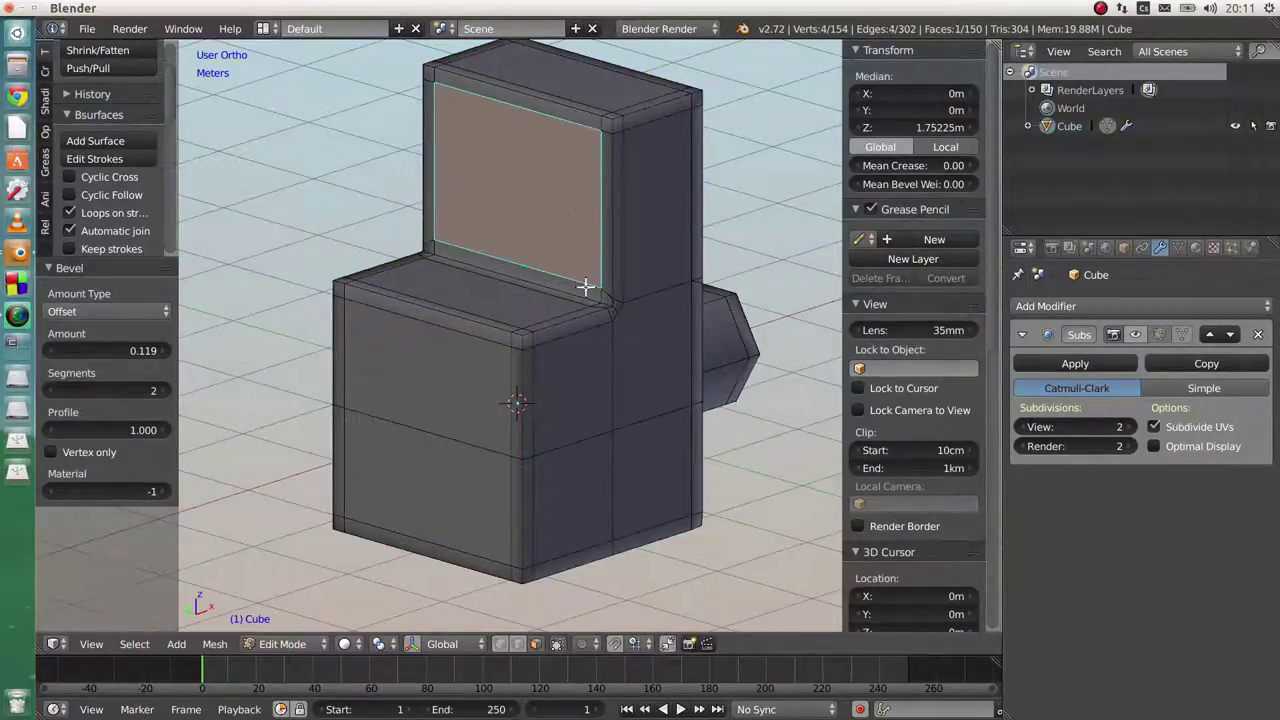
pyautogui.moveTo(585, 287); pyautogui.dragTo(566, 306, button='middle')
pyautogui.moveTo(545, 369); pyautogui.dragTo(550, 396, button='middle')
pyautogui.rightClick(505, 318)
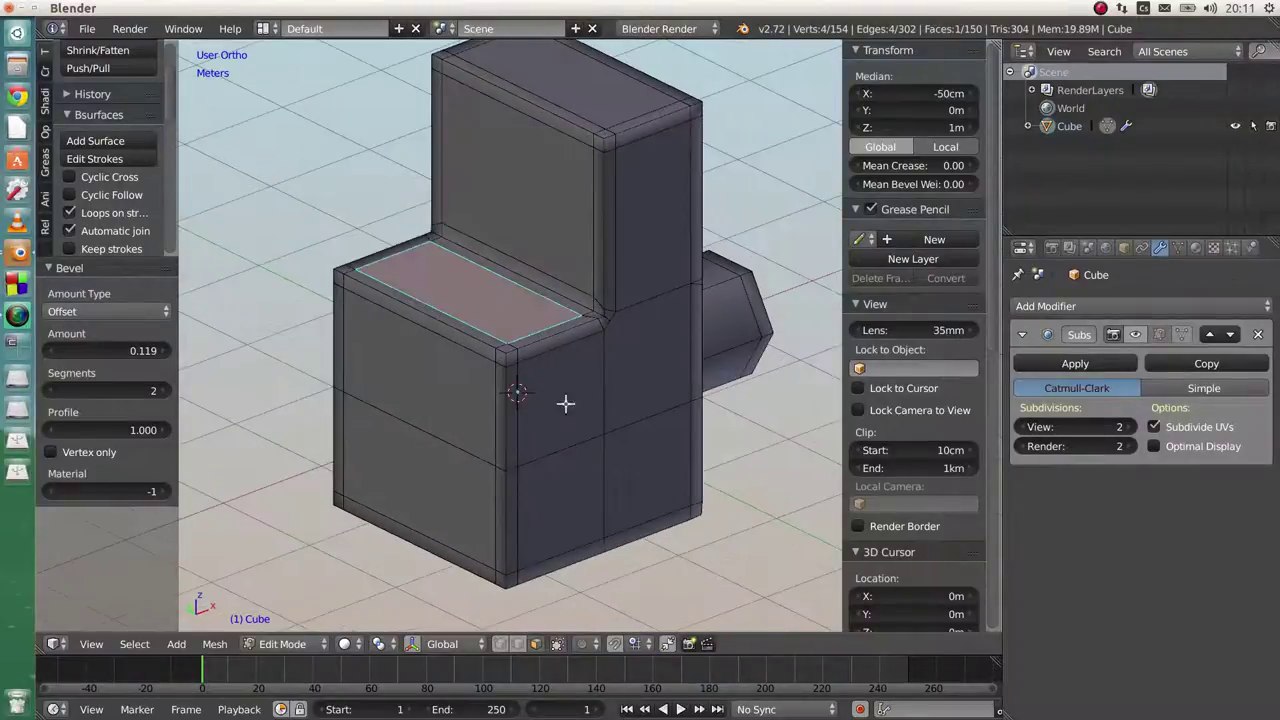
pyautogui.keyDown('ctrl'); pyautogui.rightClick(562, 481); pyautogui.keyUp('ctrl')
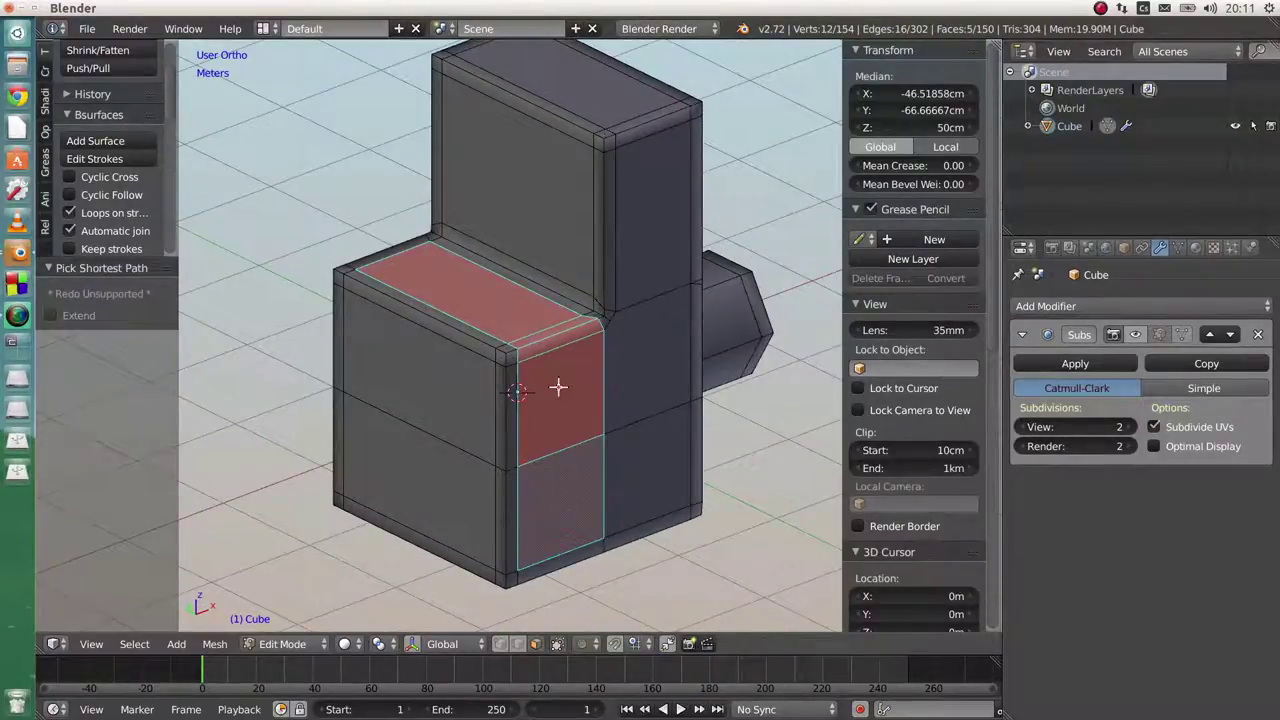
# Select in turn the top and side bevel strip faces along the lower block's upper -Y edge to examine them
pyautogui.scroll(3, 536, 335)
pyautogui.rightClick(536, 335)
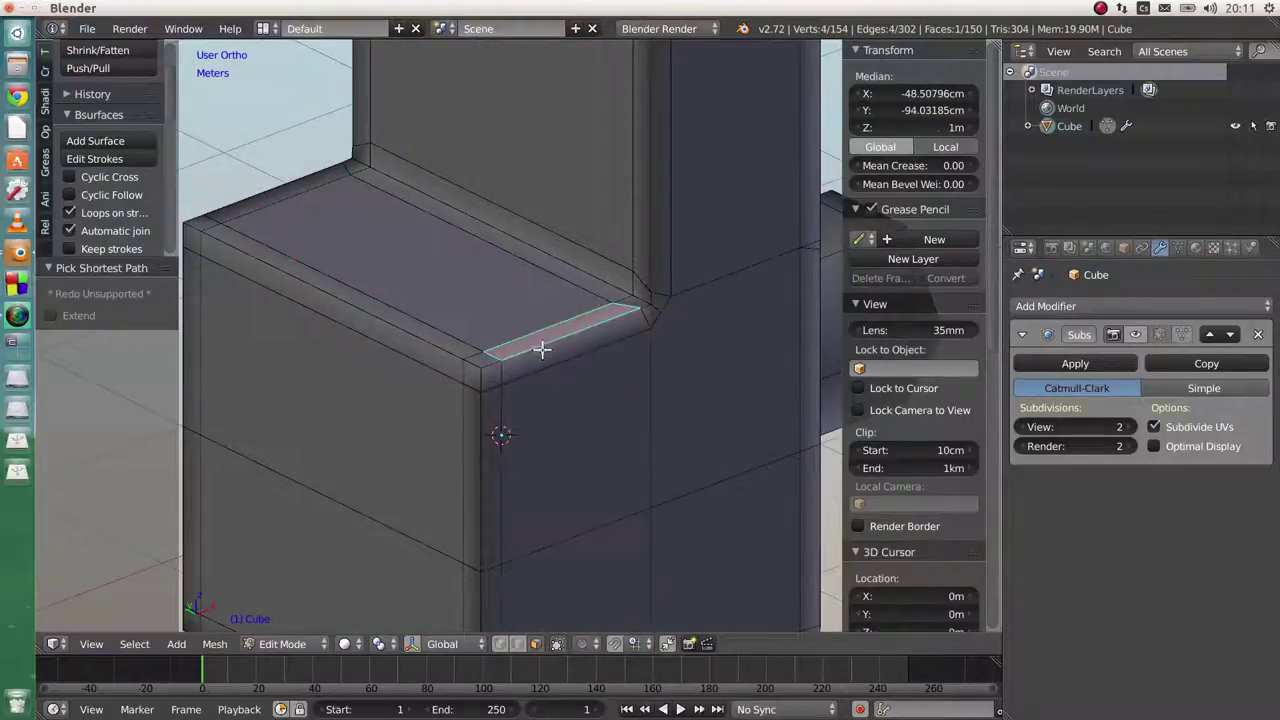
pyautogui.moveTo(542, 336); pyautogui.dragTo(571, 343, button='middle')
pyautogui.rightClick(570, 352)
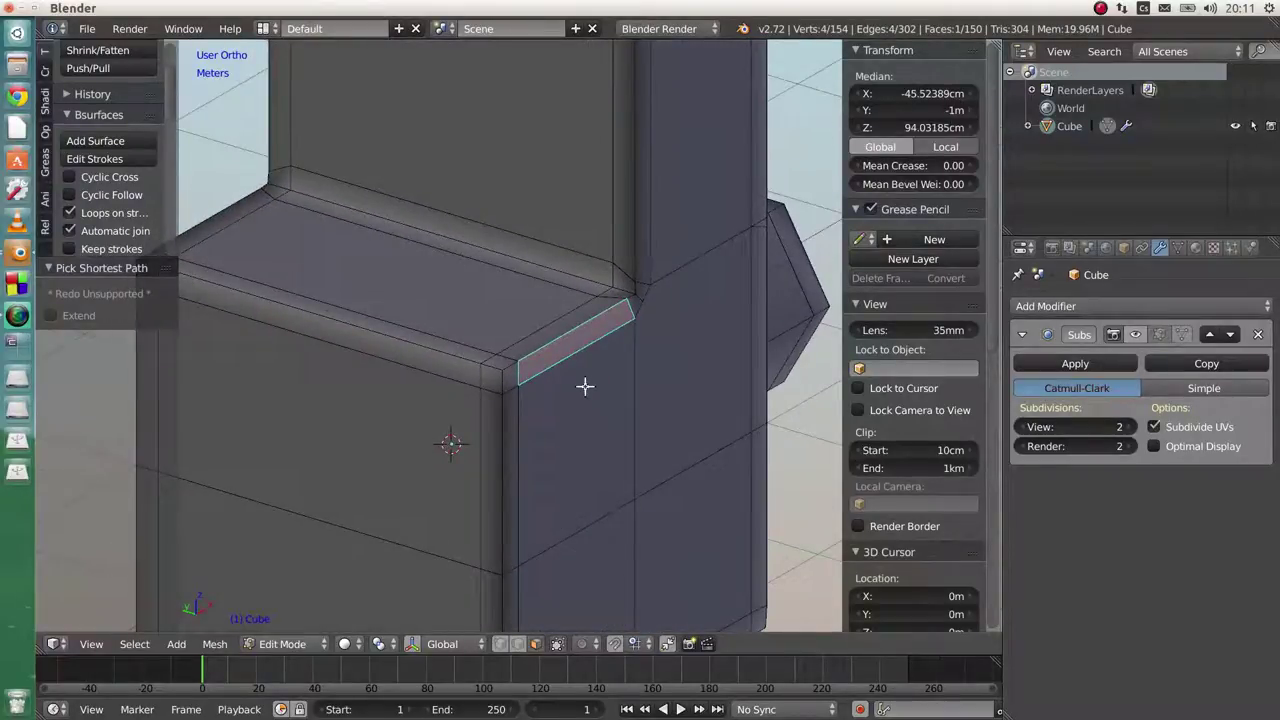
pyautogui.moveTo(557, 374); pyautogui.dragTo(490, 328, button='middle')
pyautogui.scroll(-2, 526, 371)
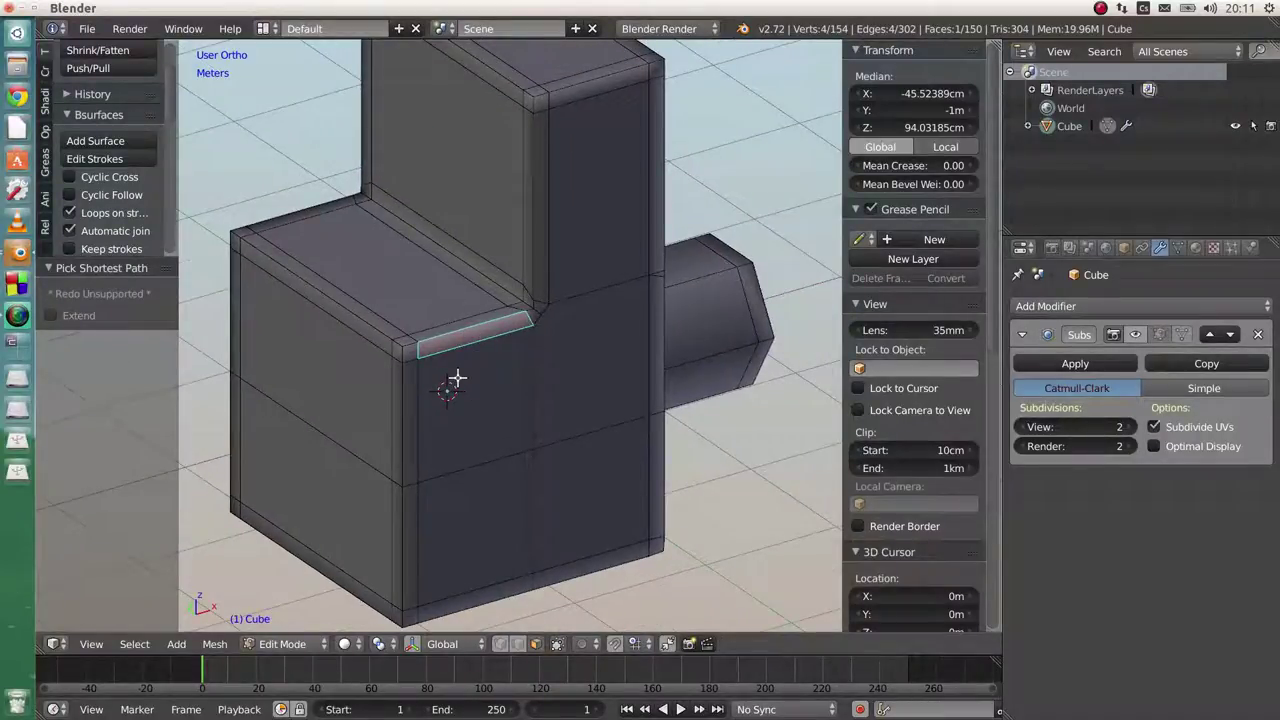
# Return to Object Mode, turn the Subdivision Surface modifier's viewport display back on and inspect the smoothed shape
pyautogui.moveTo(475, 365); pyautogui.dragTo(665, 375, button='middle')
pyautogui.press('Tab')
pyautogui.click(469, 357)
pyautogui.scroll(-5, 476, 364)
pyautogui.click(1134, 335)
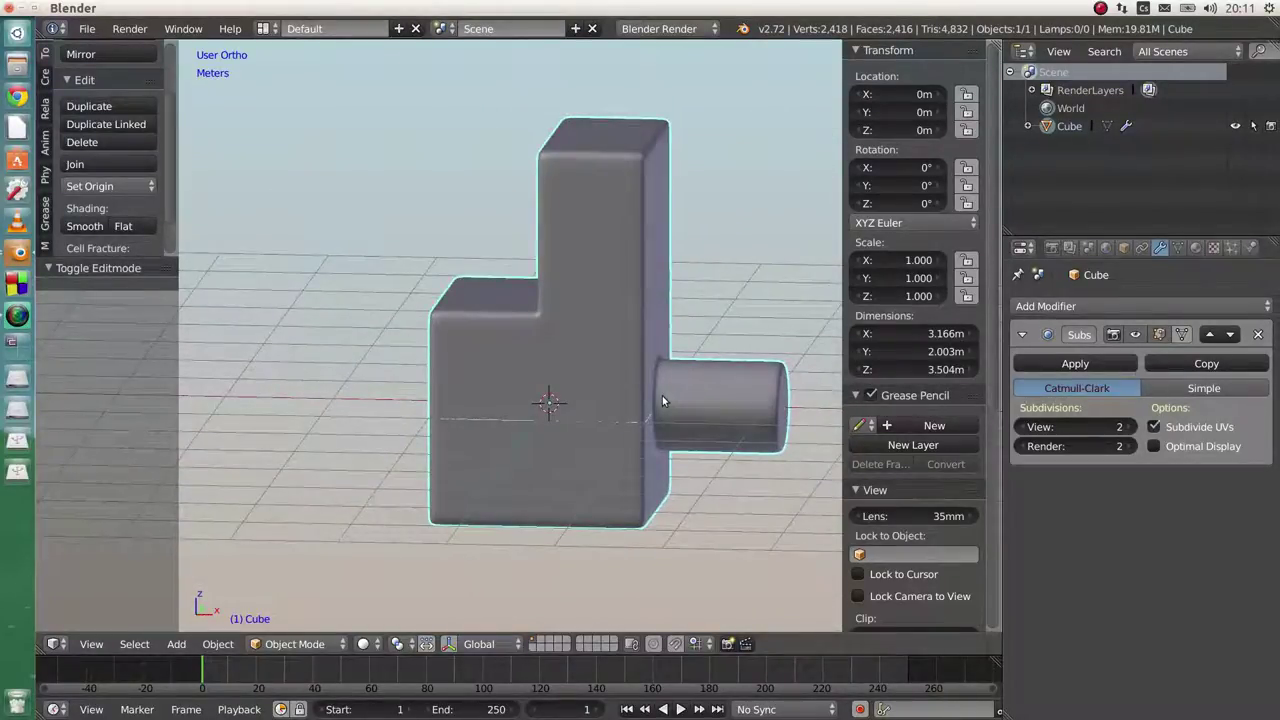
pyautogui.moveTo(654, 375); pyautogui.dragTo(567, 380, button='middle')
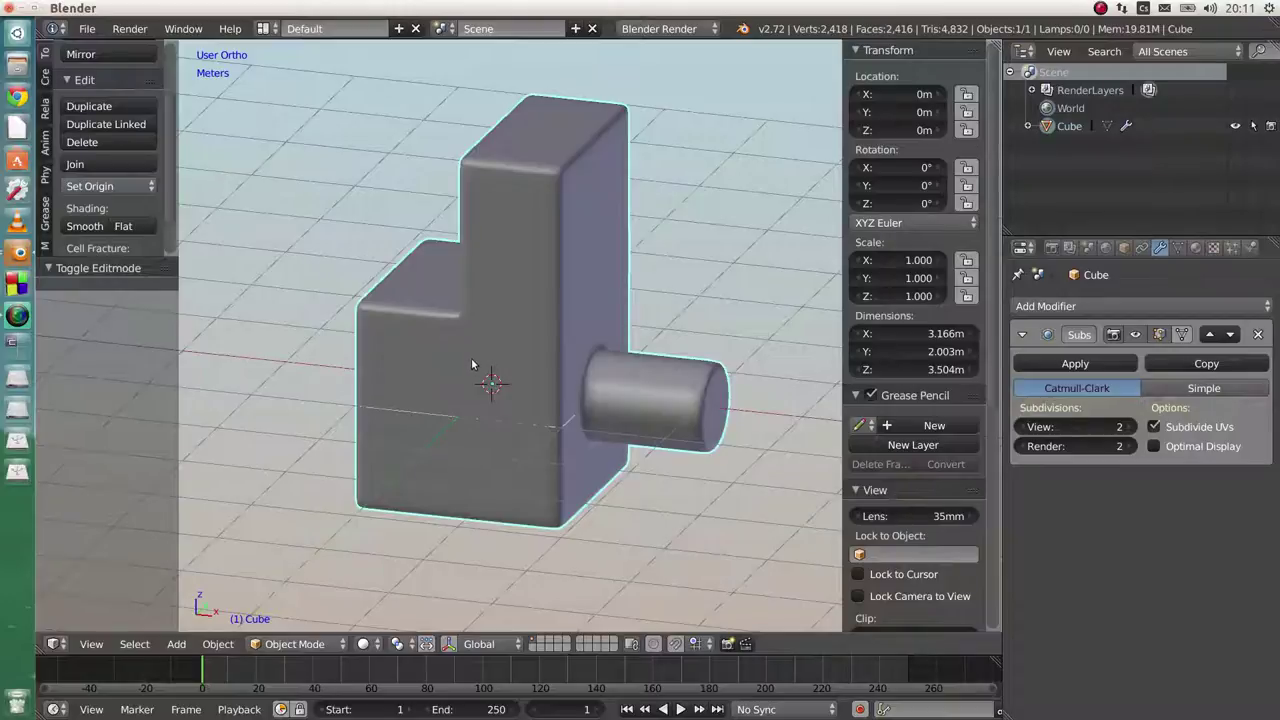
pyautogui.moveTo(456, 355); pyautogui.dragTo(455, 320, button='middle')
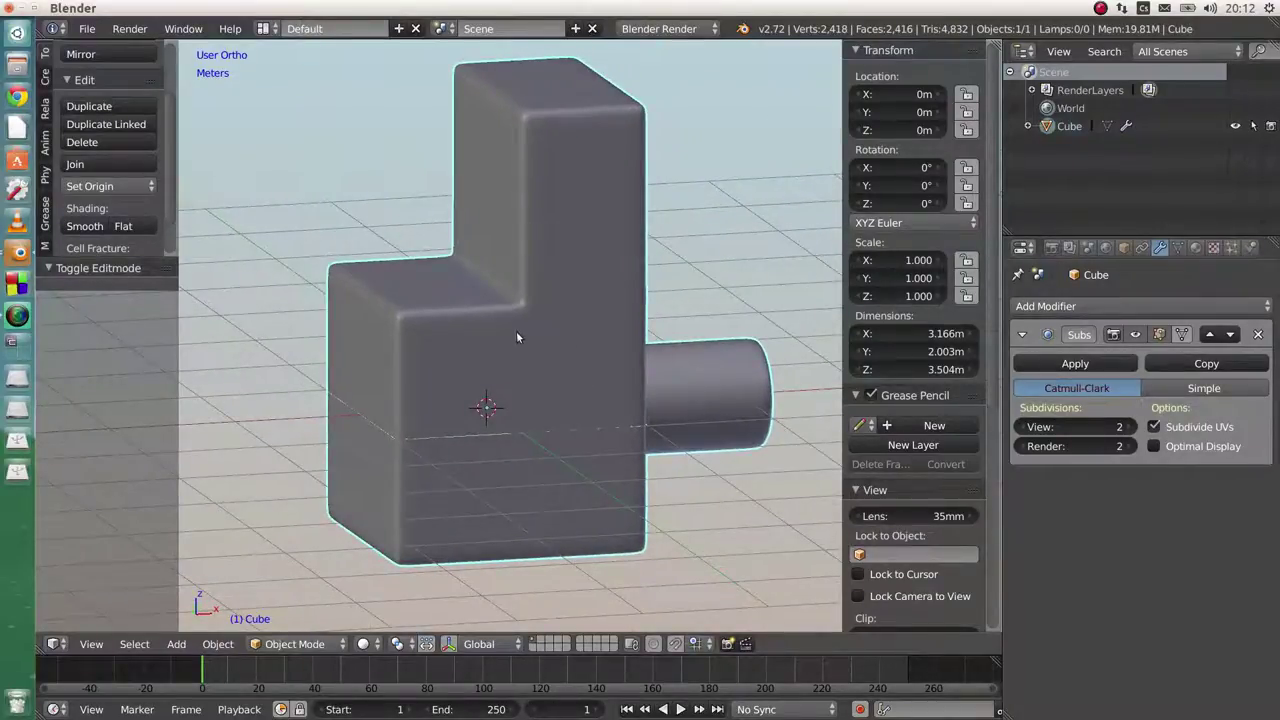
# In Edit Mode, select the large face just below the inner step corner on the body's -Y side
pyautogui.press('Tab')
pyautogui.click(602, 347)
pyautogui.scroll(5, 602, 347)
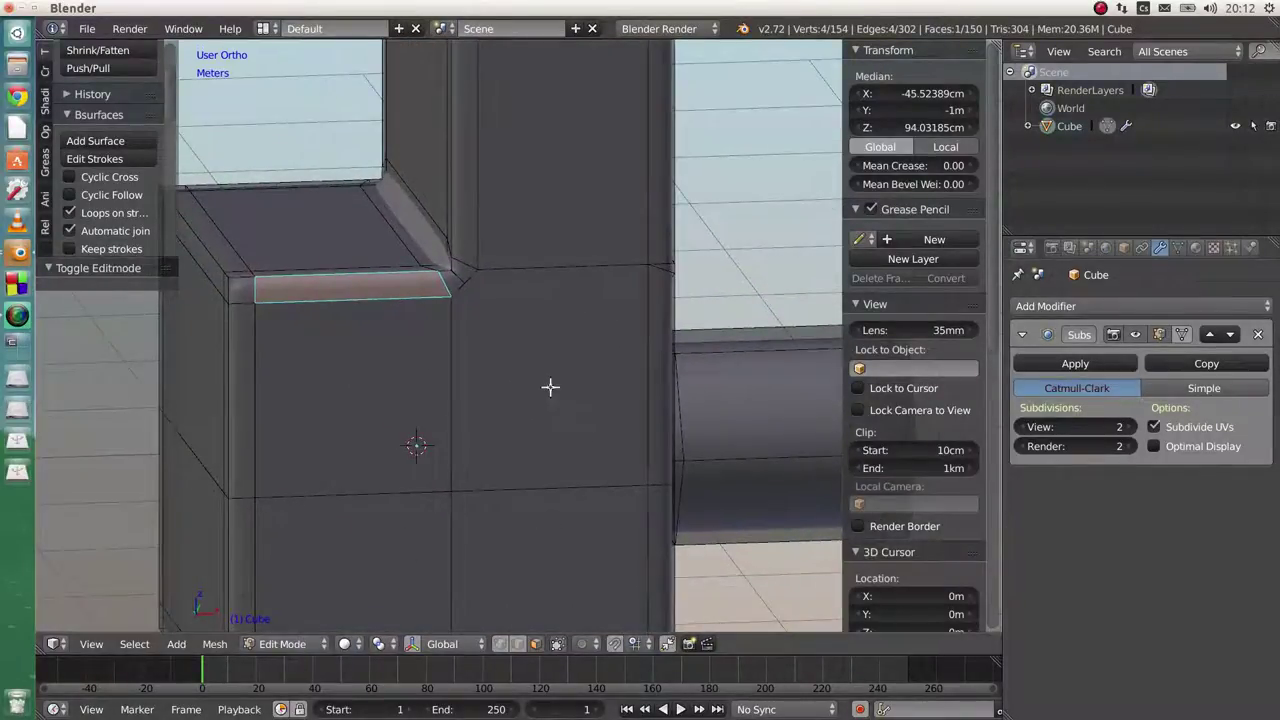
pyautogui.click(549, 383)
pyautogui.moveTo(623, 406); pyautogui.dragTo(594, 383, button='middle')
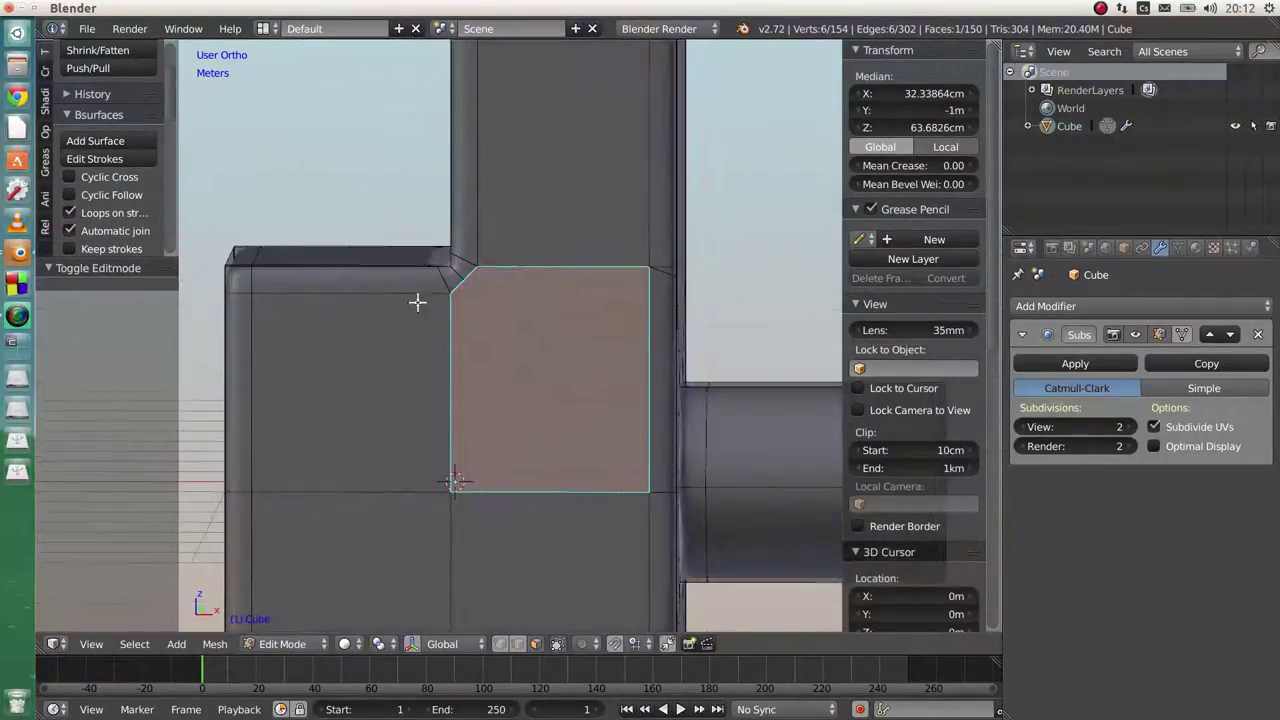
# Examine the selected face's corner points at the inner step corner and along the vertical edge next to the peg
pyautogui.moveTo(451, 286); pyautogui.dragTo(451, 297, button='middle')
pyautogui.scroll(2, 451, 297)
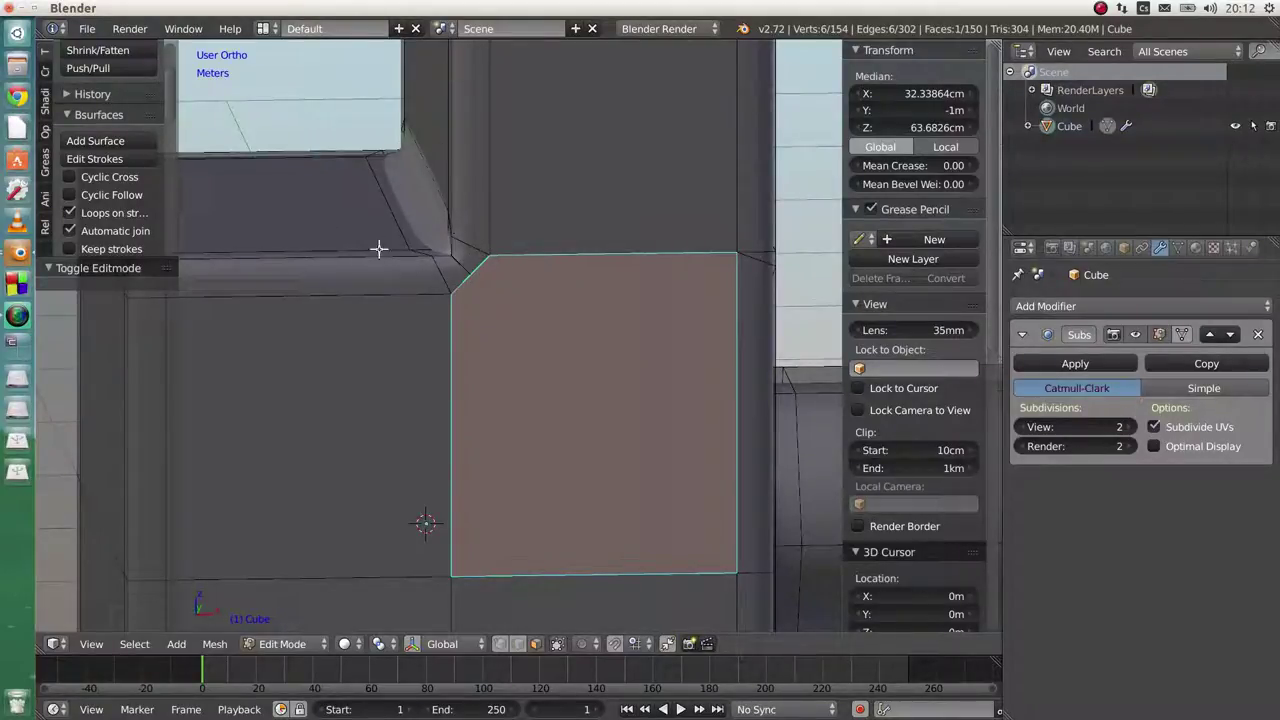
pyautogui.moveTo(394, 238); pyautogui.dragTo(409, 251, button='middle')
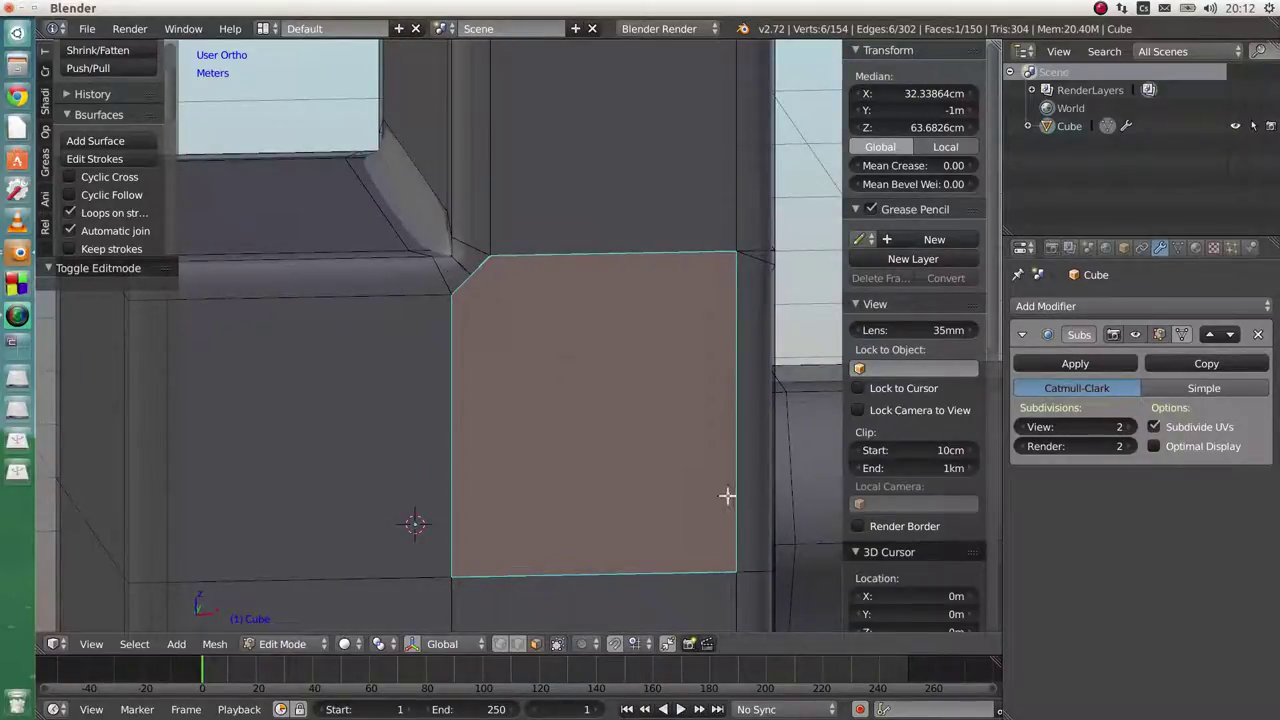
pyautogui.moveTo(714, 486); pyautogui.dragTo(551, 357, button='middle')
pyautogui.scroll(-1, 545, 358)
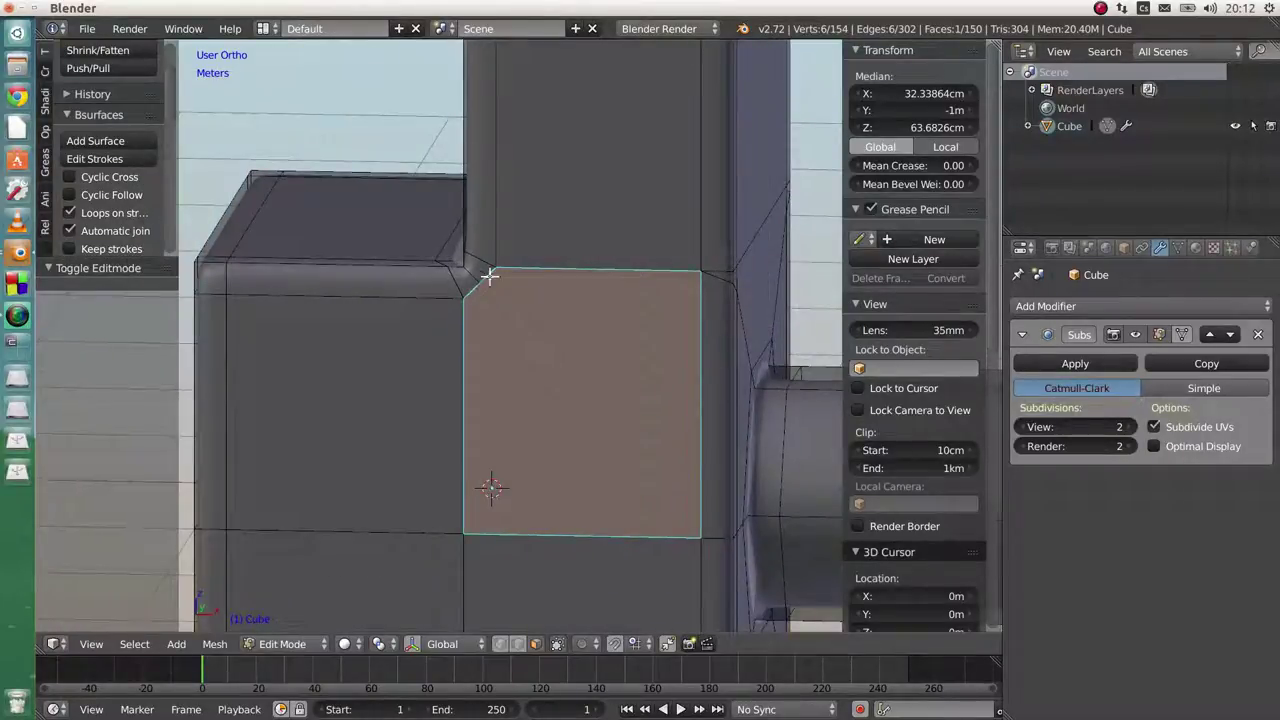
pyautogui.moveTo(637, 374); pyautogui.dragTo(390, 318, button='middle')
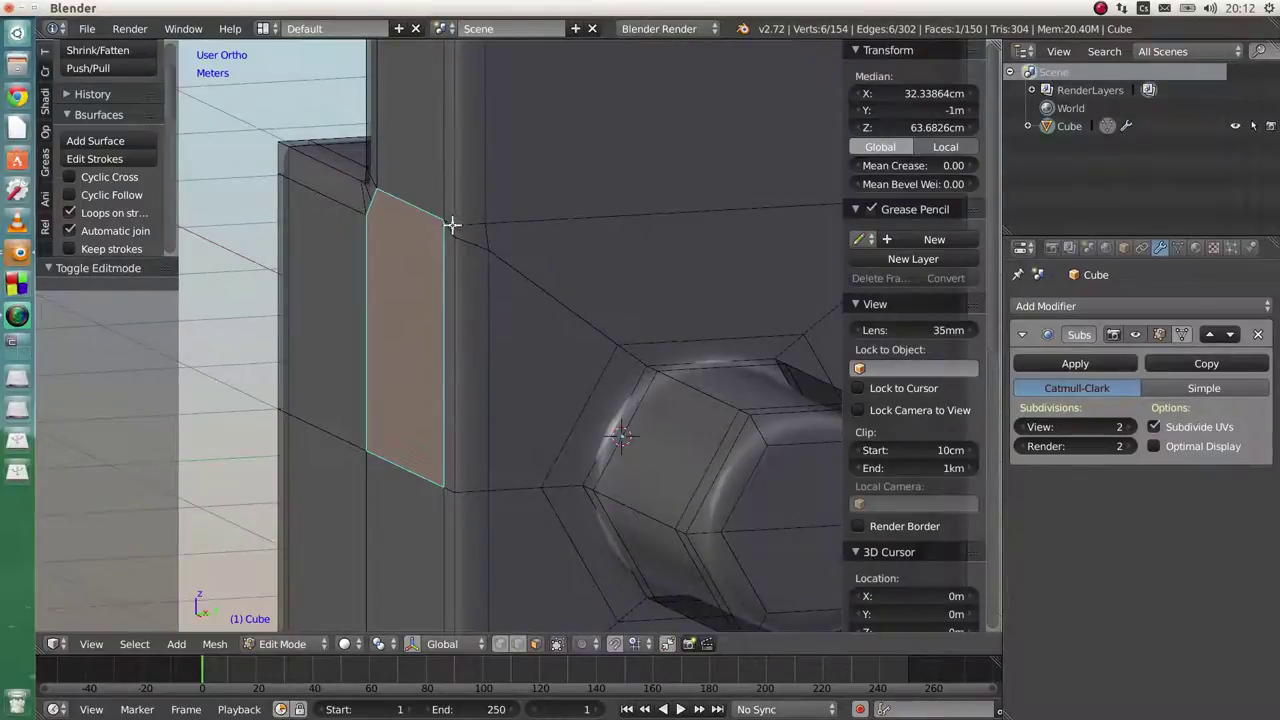
pyautogui.moveTo(452, 224); pyautogui.dragTo(461, 229, button='middle')
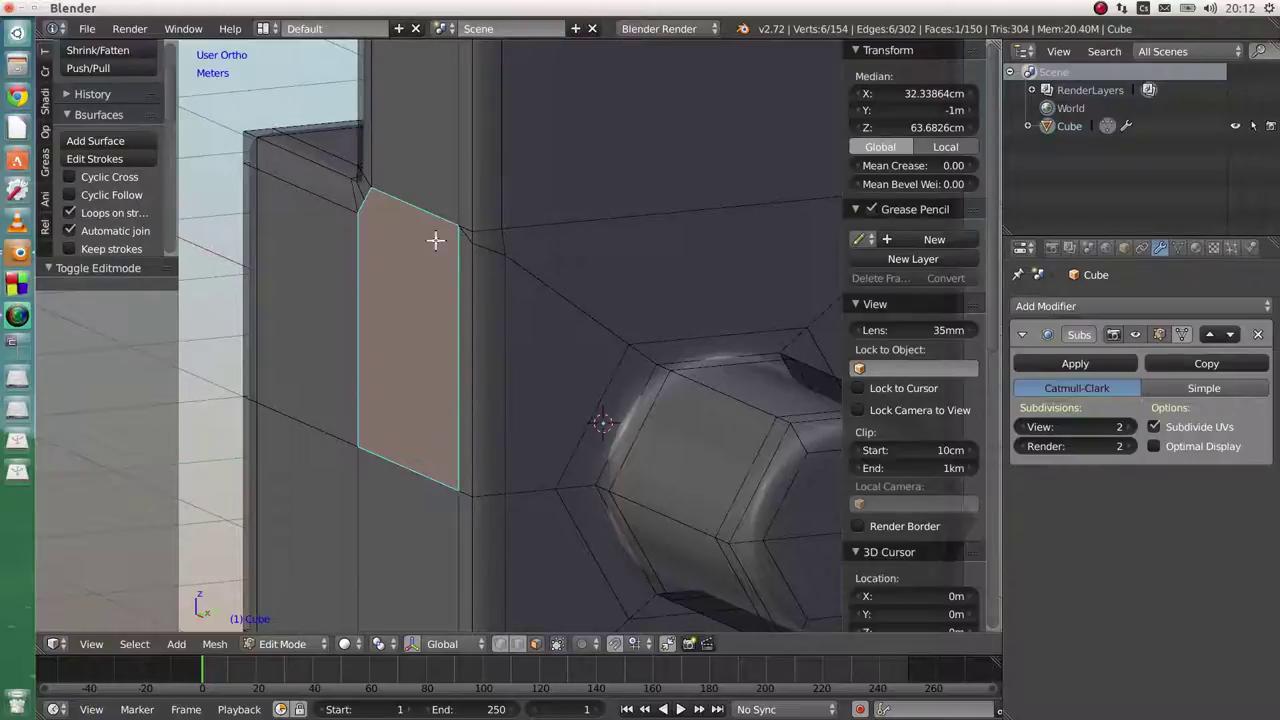
pyautogui.moveTo(478, 241); pyautogui.dragTo(580, 366, button='middle')
# Select the small triangular face on the bevel strip at the vertical edge between the -Y and +X sides
pyautogui.scroll(2, 514, 251)
pyautogui.scroll(2, 480, 234)
pyautogui.rightClick(484, 238)
pyautogui.scroll(-5, 470, 354)
pyautogui.keyDown('shift'); pyautogui.moveTo(451, 389); pyautogui.dragTo(529, 372, button='middle'); pyautogui.keyUp('shift')
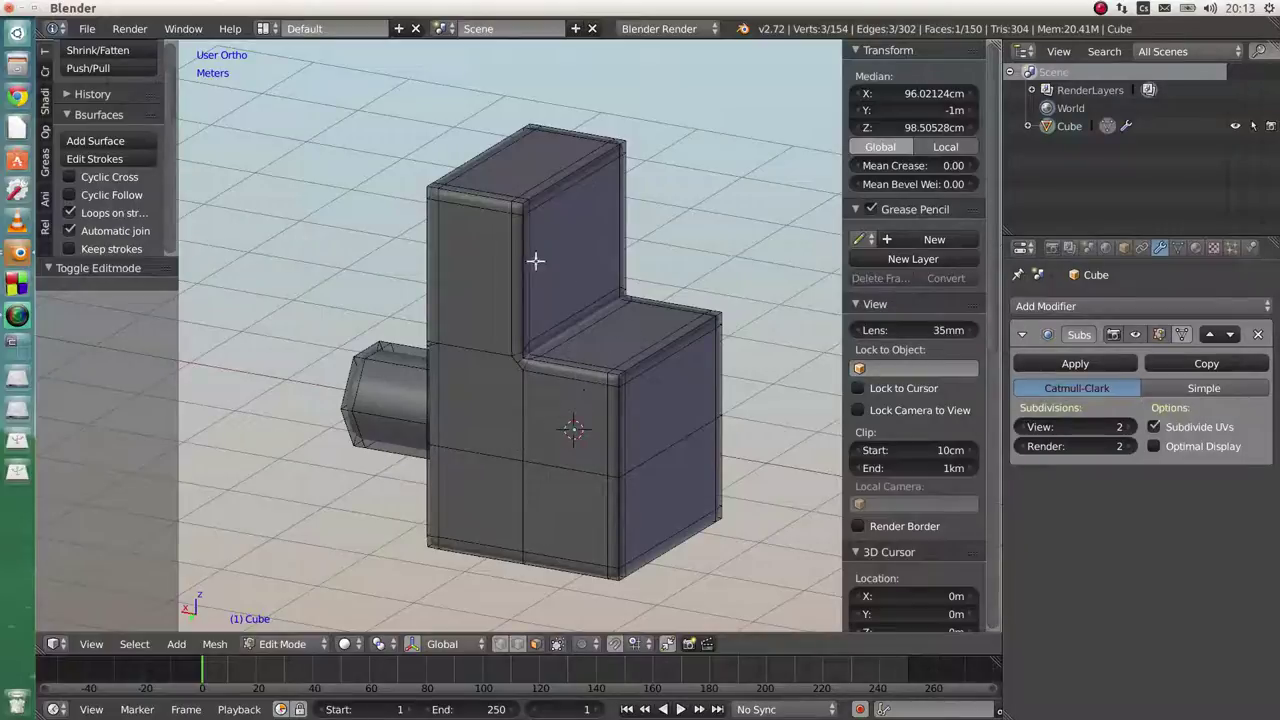
# Select all non-quad faces by choosing the upper block's -X face, selecting similar by Polygon Sides and inverting the selection
pyautogui.rightClick(574, 237)
pyautogui.moveTo(571, 263); pyautogui.dragTo(571, 302, button='middle')
pyautogui.scroll(4, 553, 281)
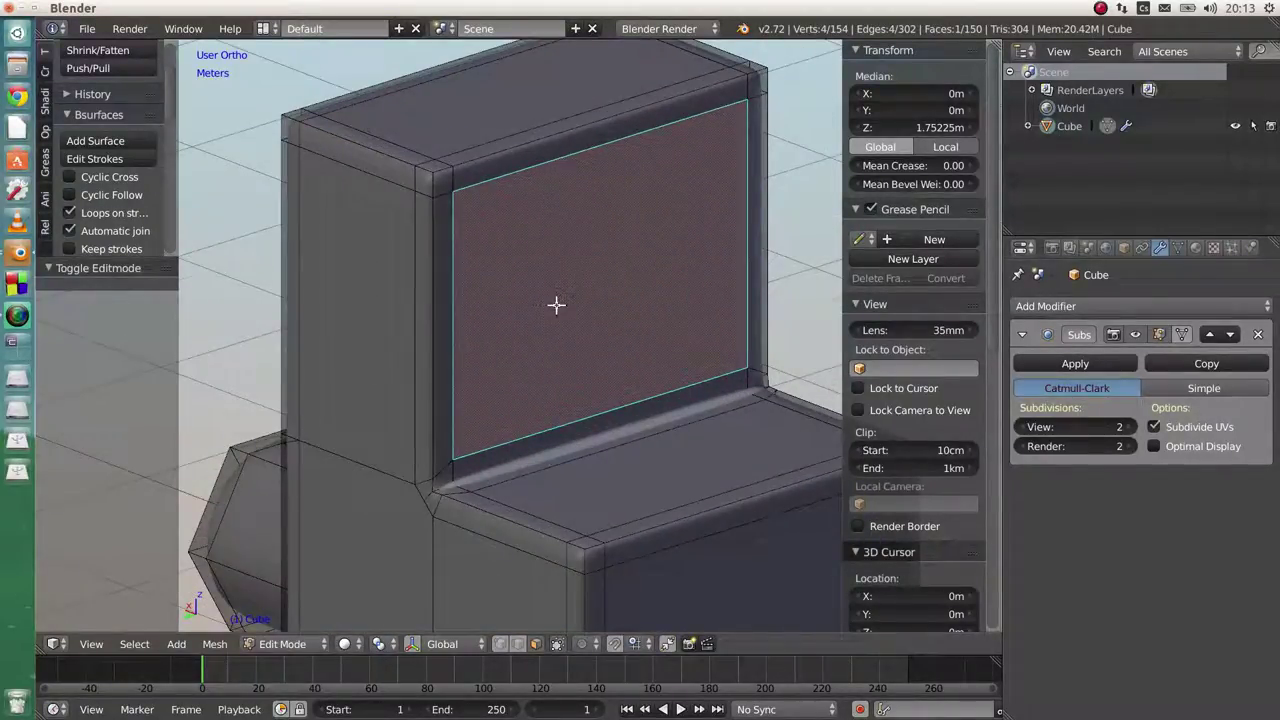
pyautogui.hotkey('shift', 'g')
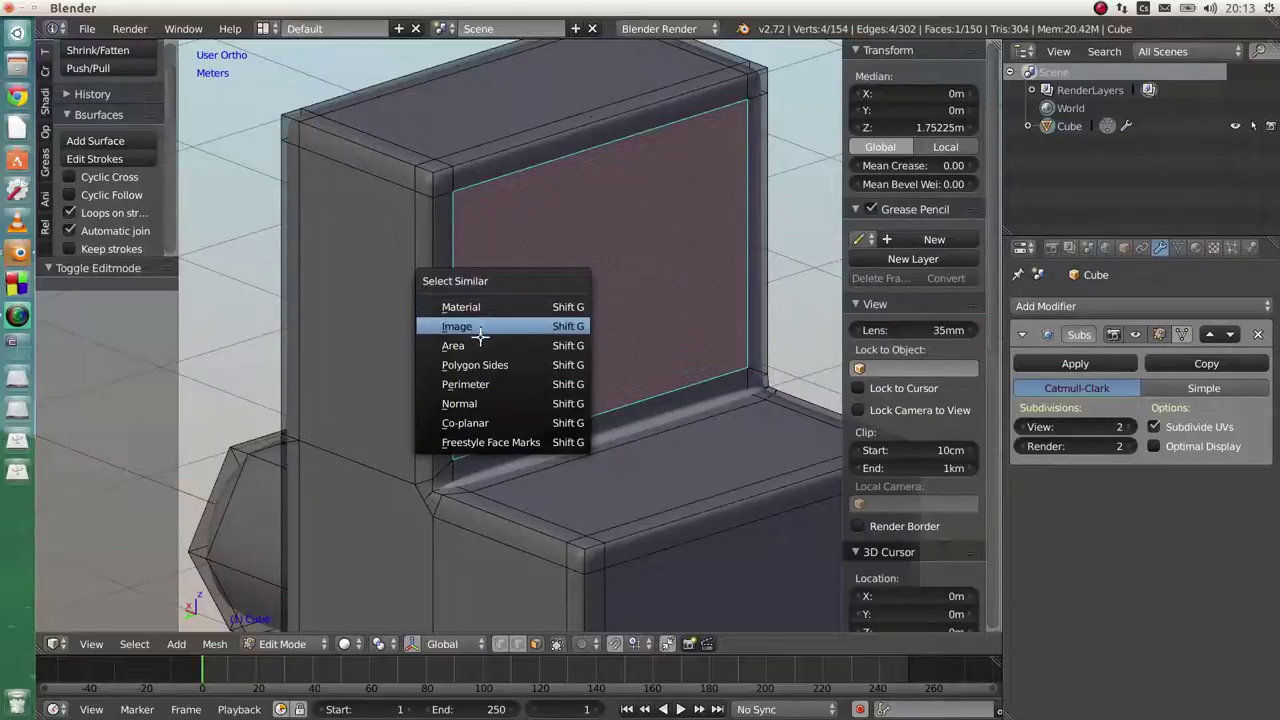
pyautogui.click(460, 366)
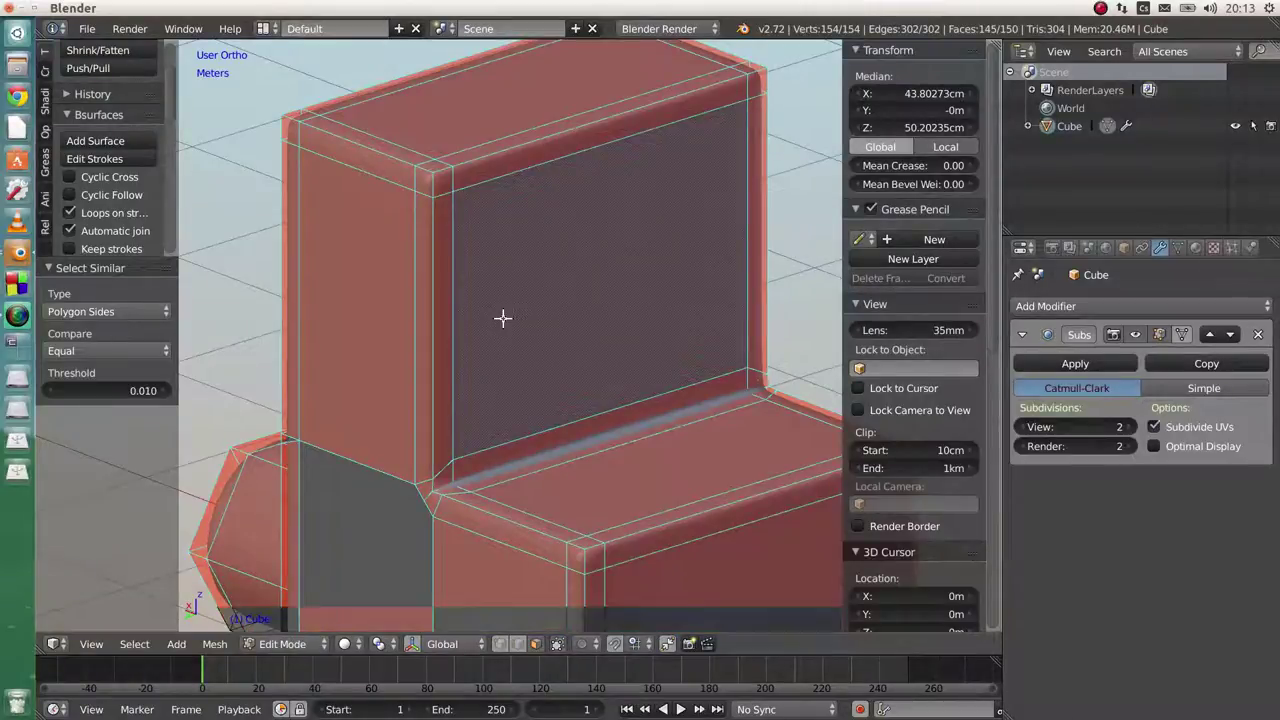
pyautogui.hotkey('ctrl', 'i')
# Examine the selected non-quad faces on the -Y, +X and +Y sides, with the view framed on them
pyautogui.moveTo(428, 402); pyautogui.dragTo(742, 360, button='middle')
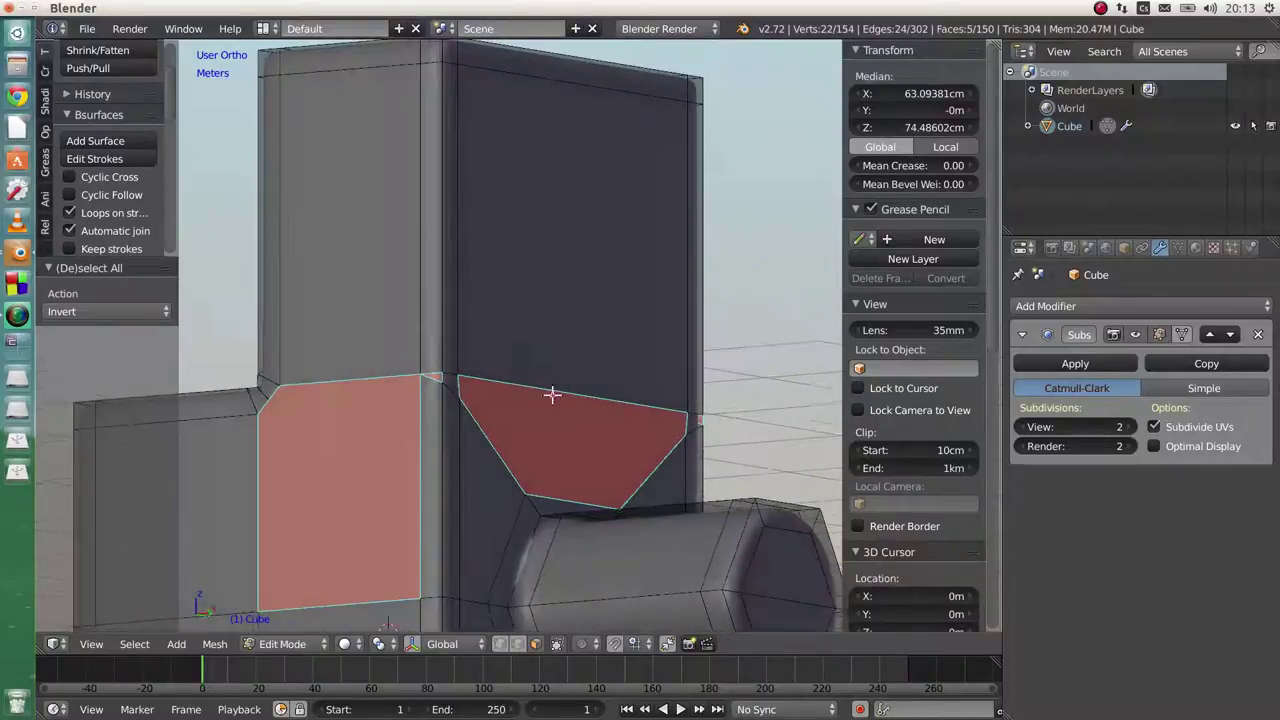
pyautogui.moveTo(550, 358); pyautogui.dragTo(388, 341, button='middle')
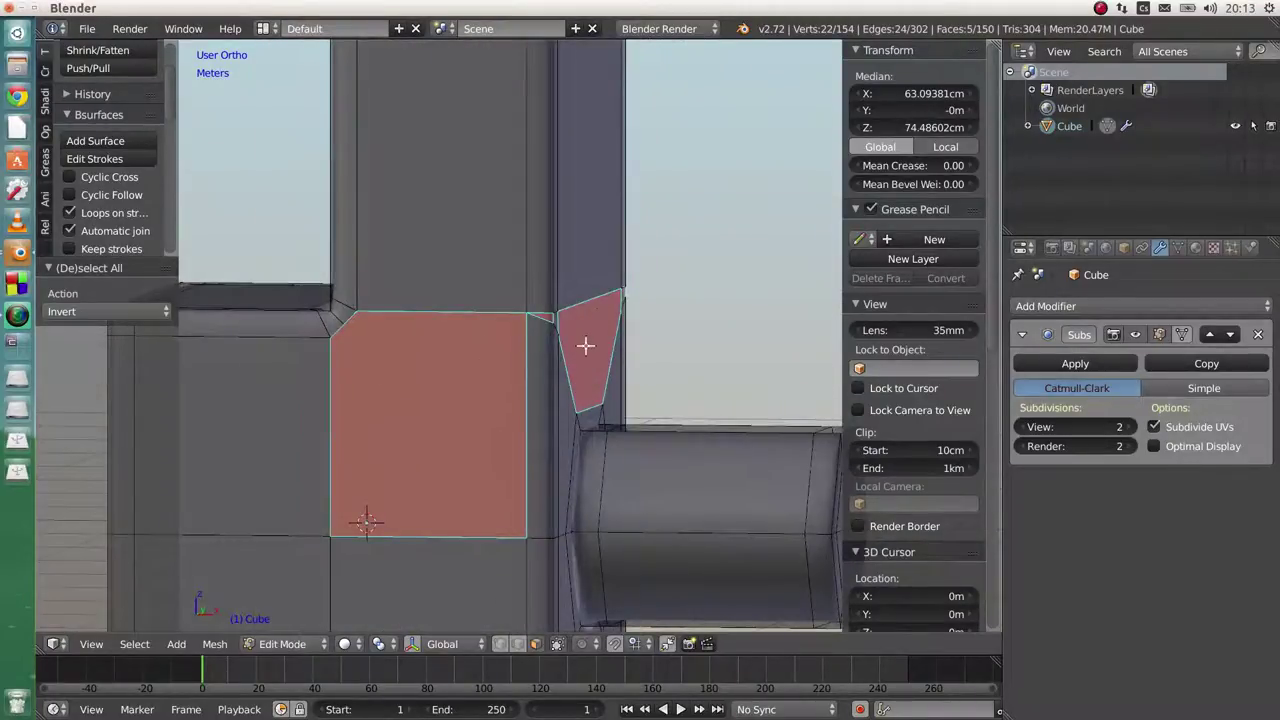
pyautogui.moveTo(586, 346); pyautogui.dragTo(470, 350, button='middle')
pyautogui.moveTo(643, 423); pyautogui.dragTo(845, 343, button='middle')
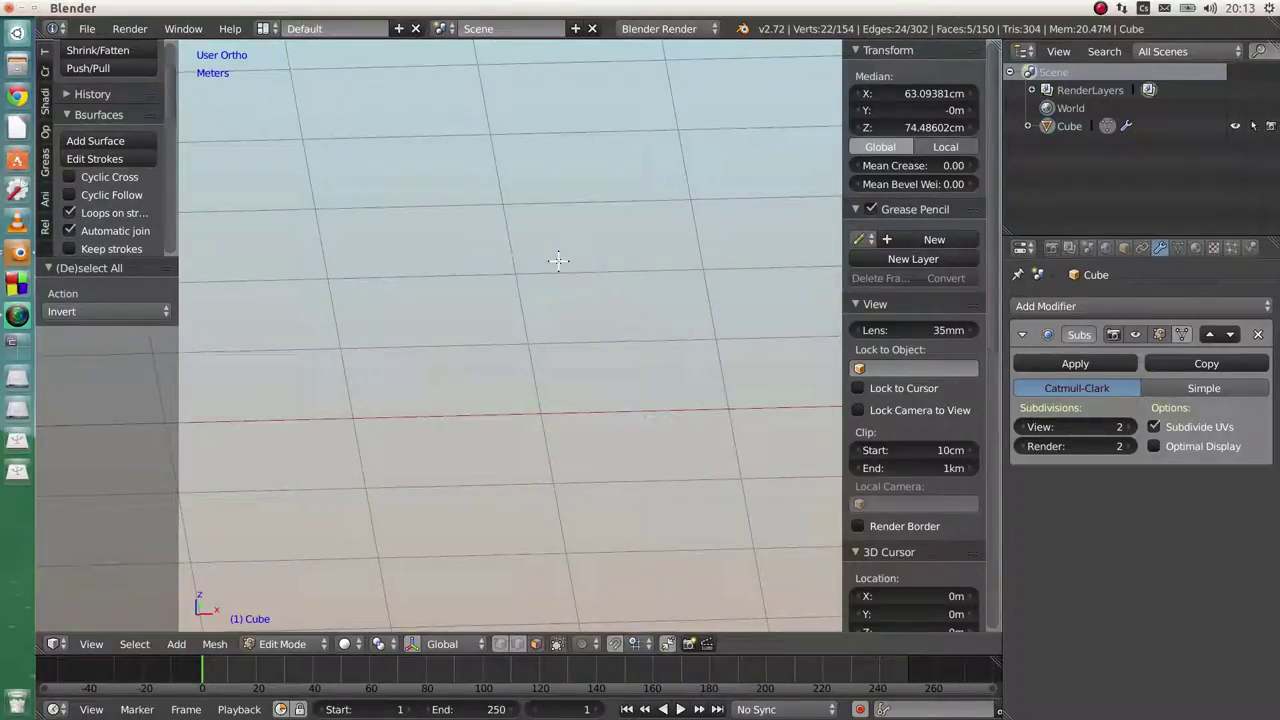
pyautogui.press('KP_Decimal')
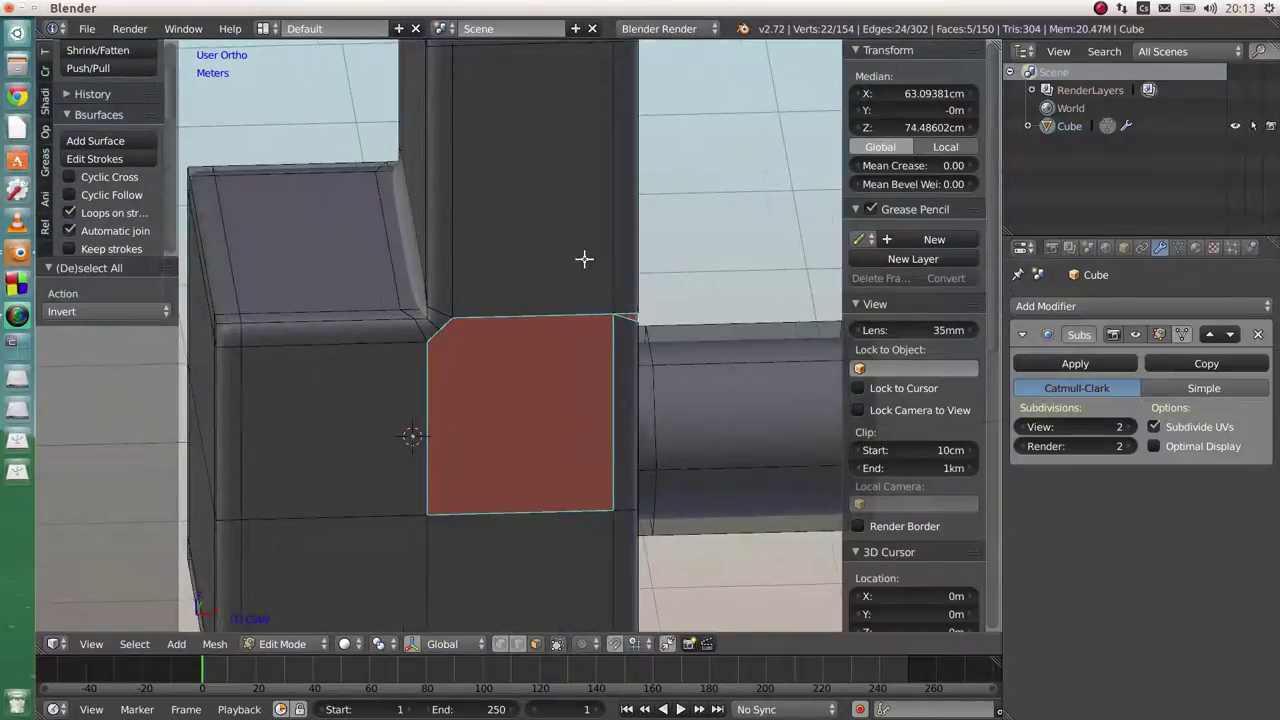
pyautogui.moveTo(692, 437); pyautogui.dragTo(443, 423, button='middle')
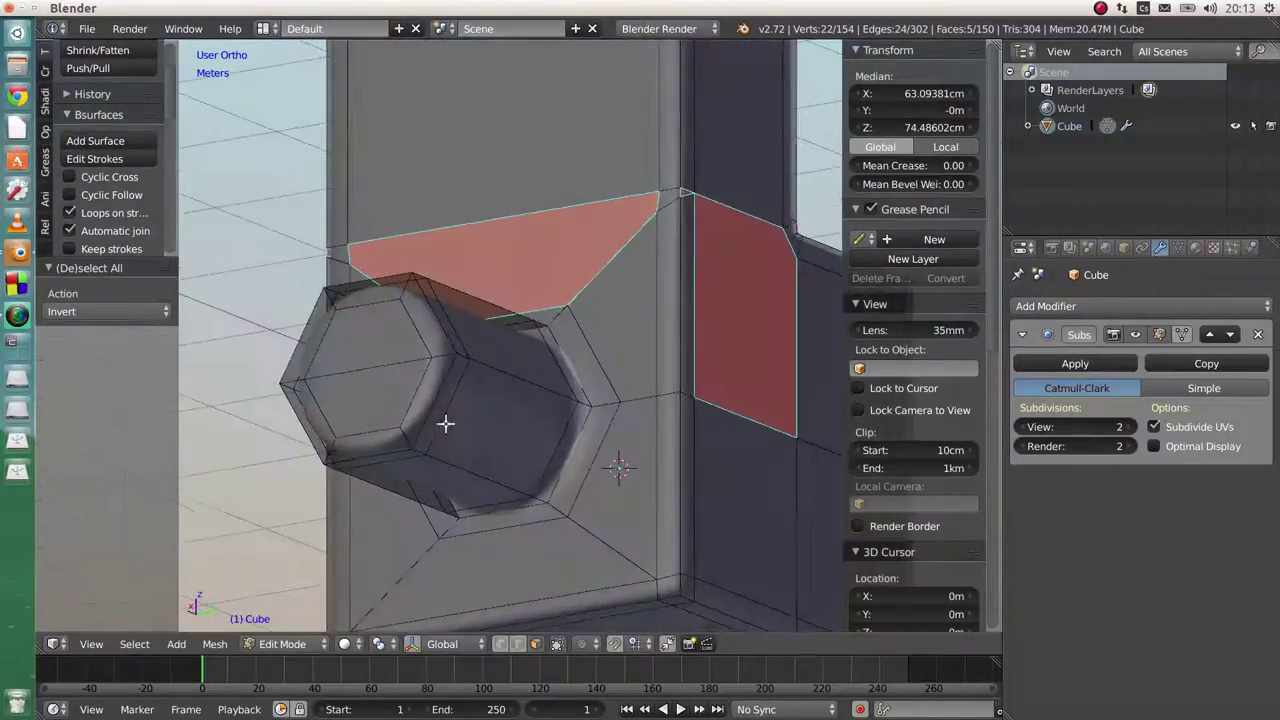
# Frame the view on the selected non-quad faces using View Selected
pyautogui.click(91, 644)
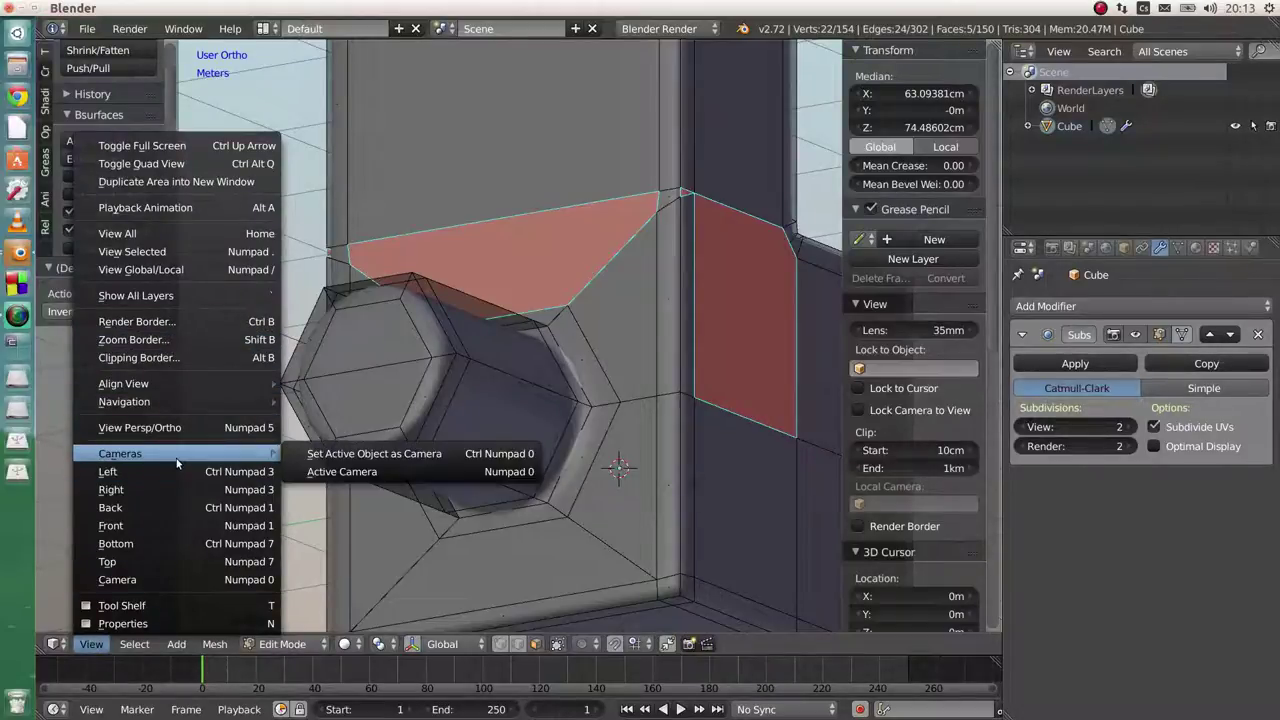
pyautogui.moveTo(184, 386)
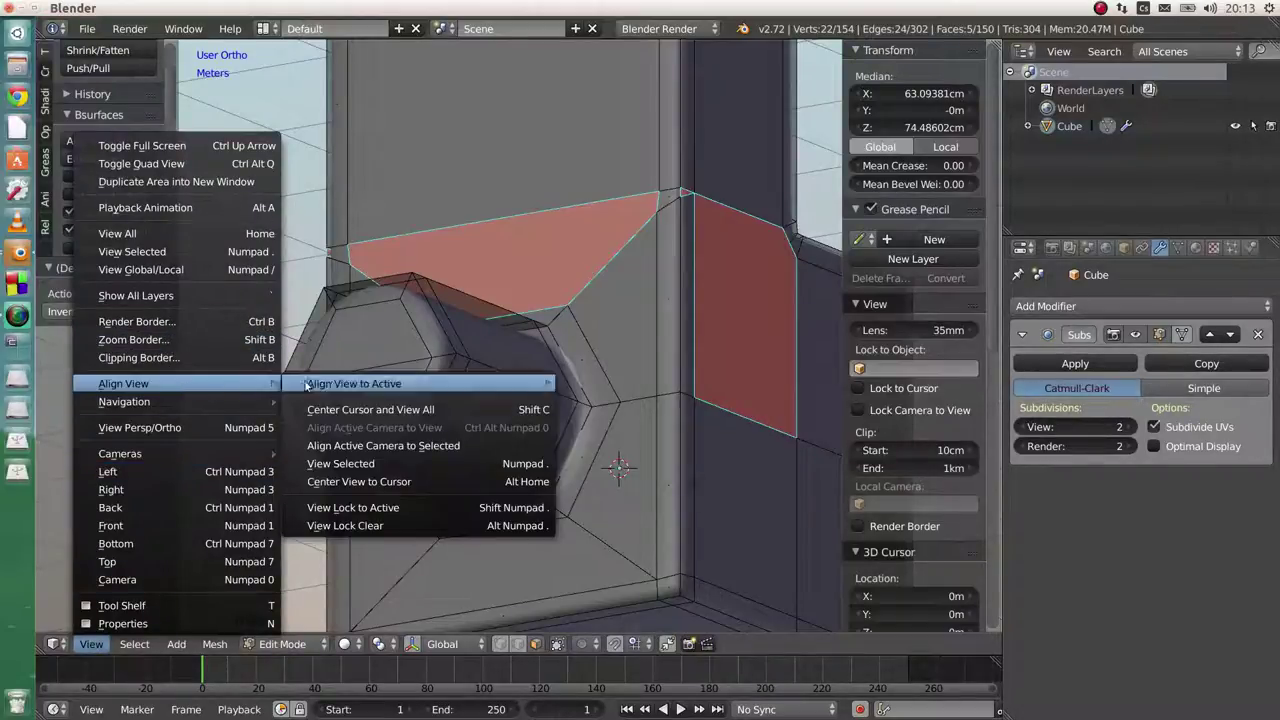
pyautogui.moveTo(376, 383)
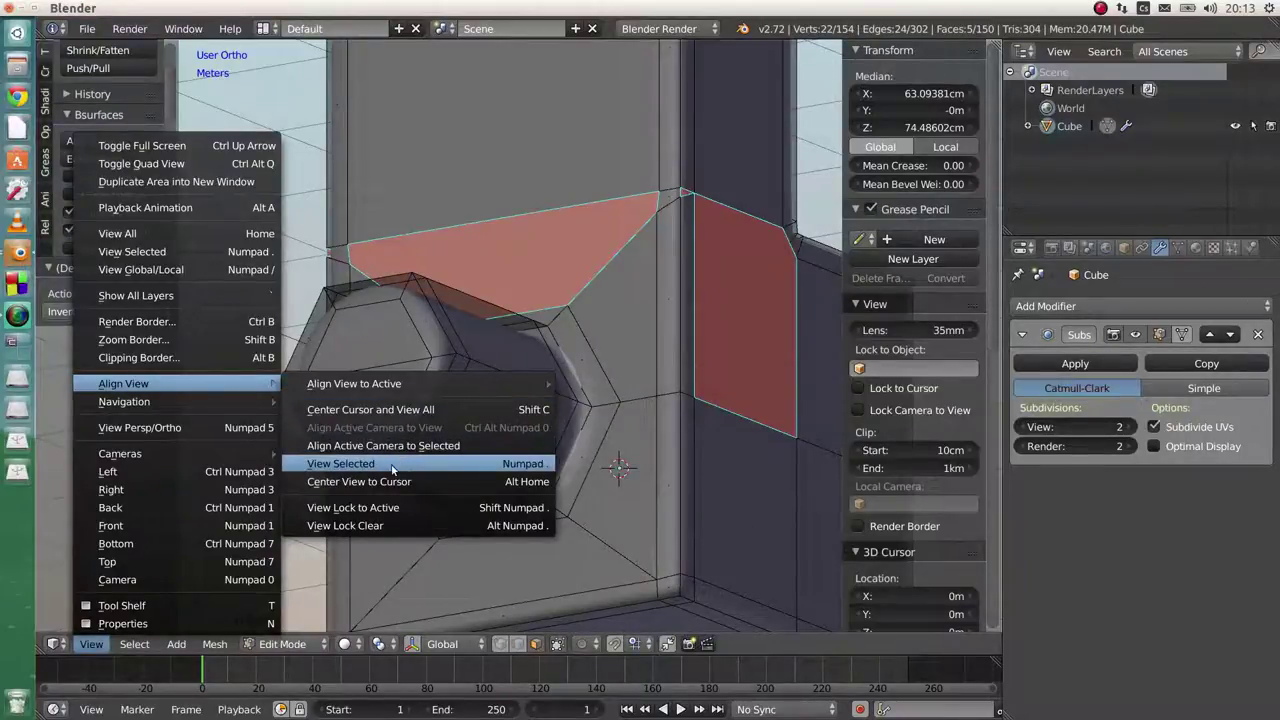
pyautogui.click(522, 467)
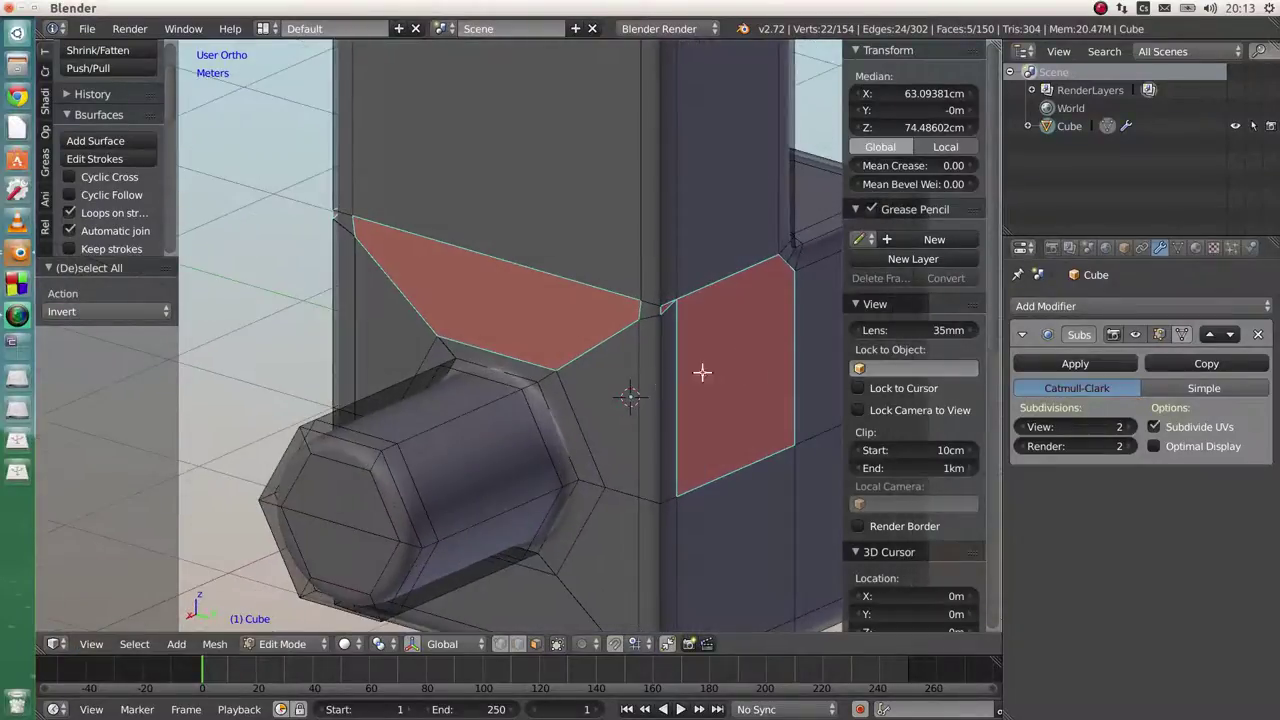
# On the +Y side, connect the middle vertex of the inner step corner to the diagonally opposite vertex of the large face
pyautogui.moveTo(702, 372); pyautogui.dragTo(530, 368, button='middle')
pyautogui.scroll(2, 549, 345)
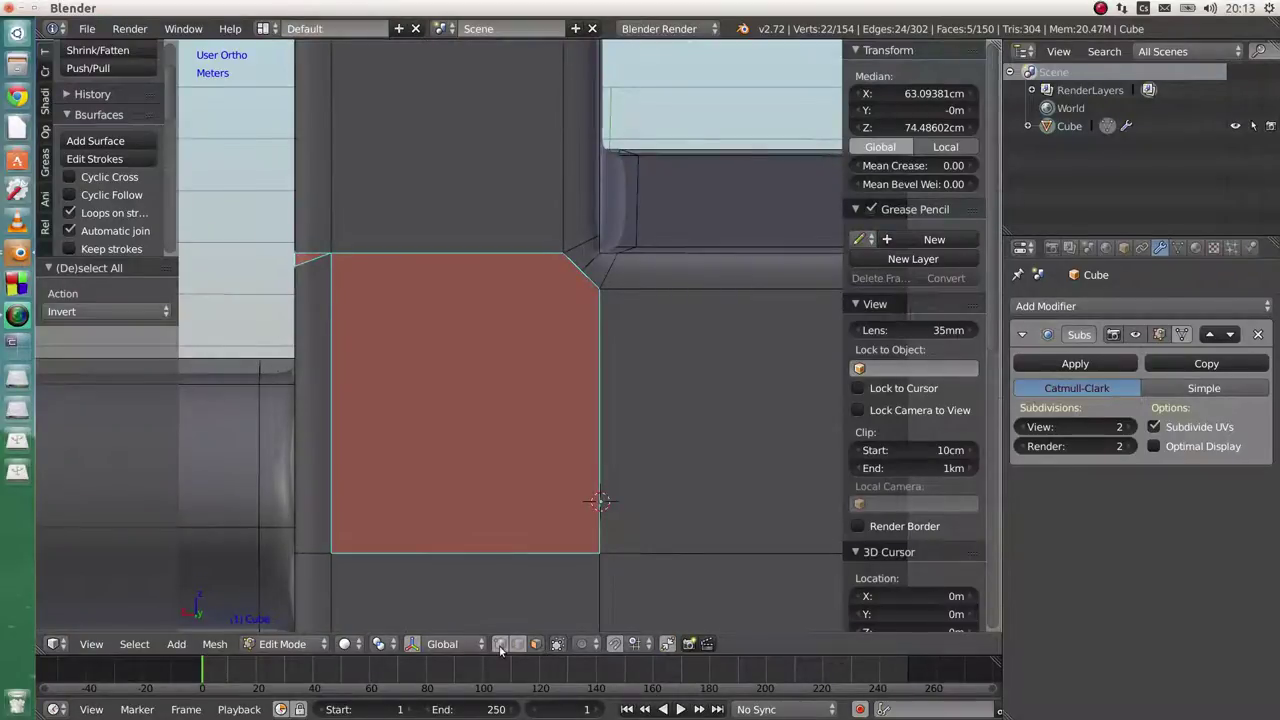
pyautogui.click(500, 644)
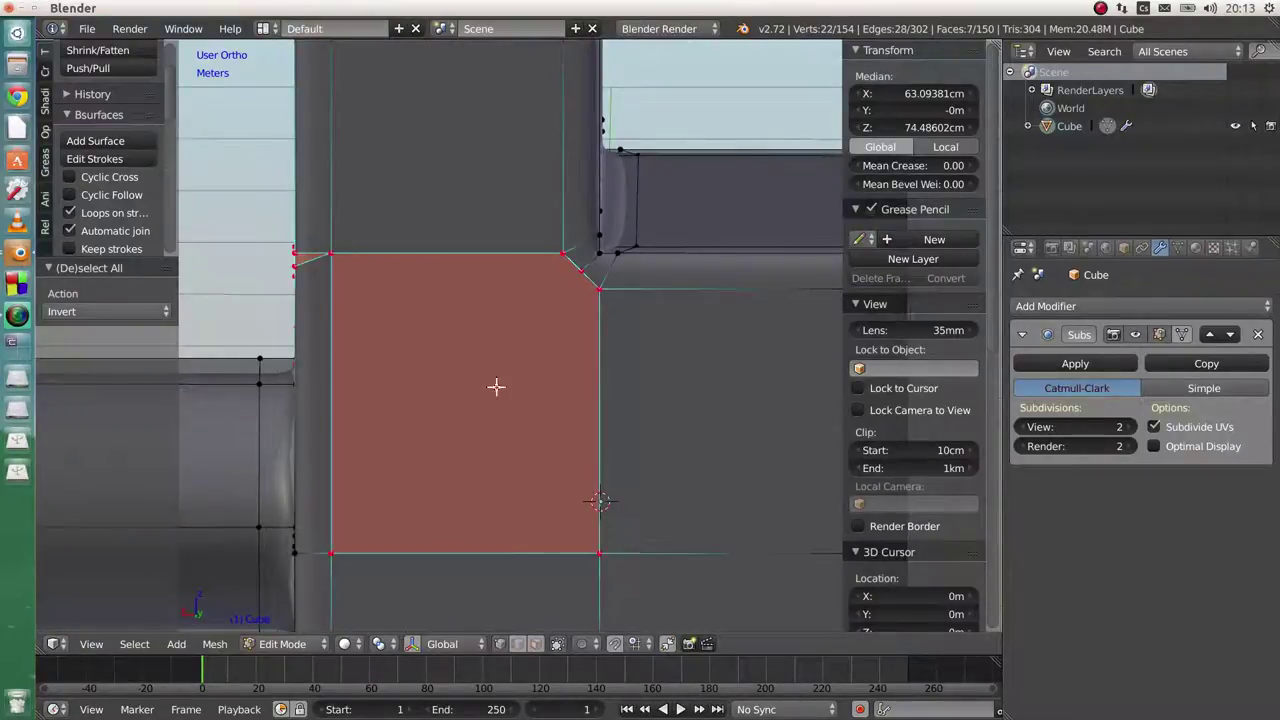
pyautogui.rightClick(581, 270)
pyautogui.moveTo(580, 272); pyautogui.dragTo(558, 360, button='middle')
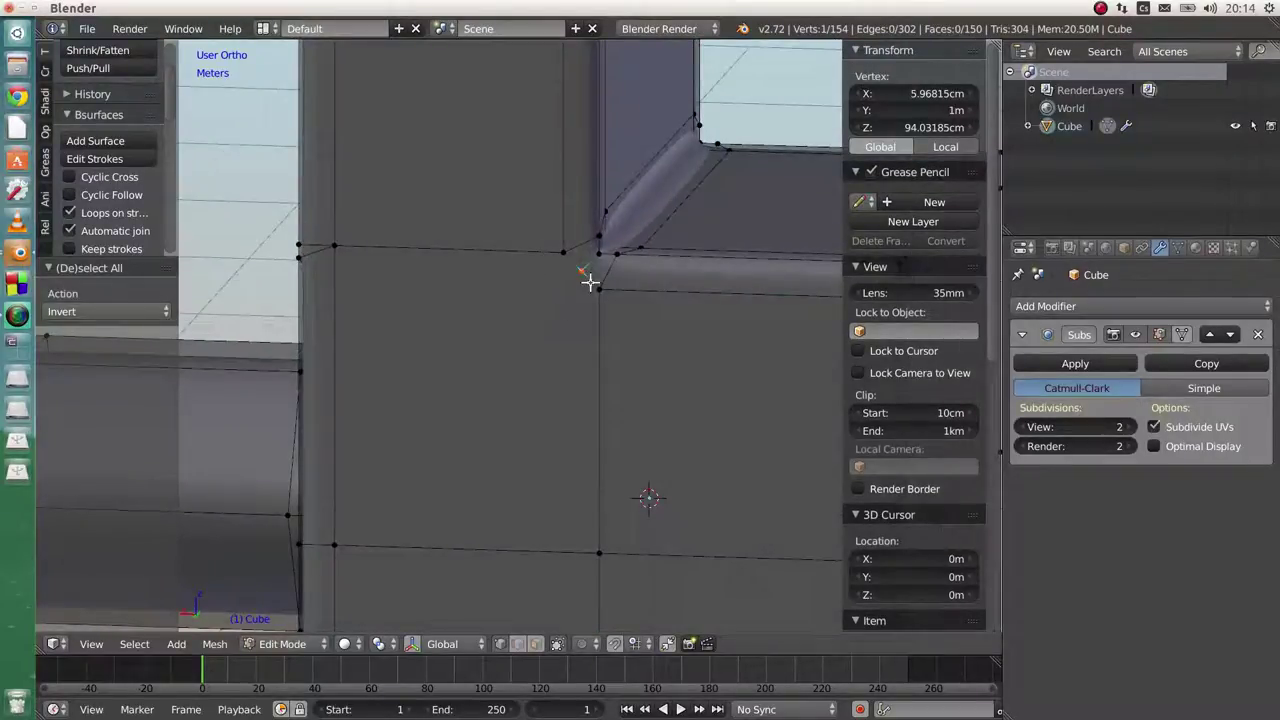
pyautogui.scroll(3, 580, 270)
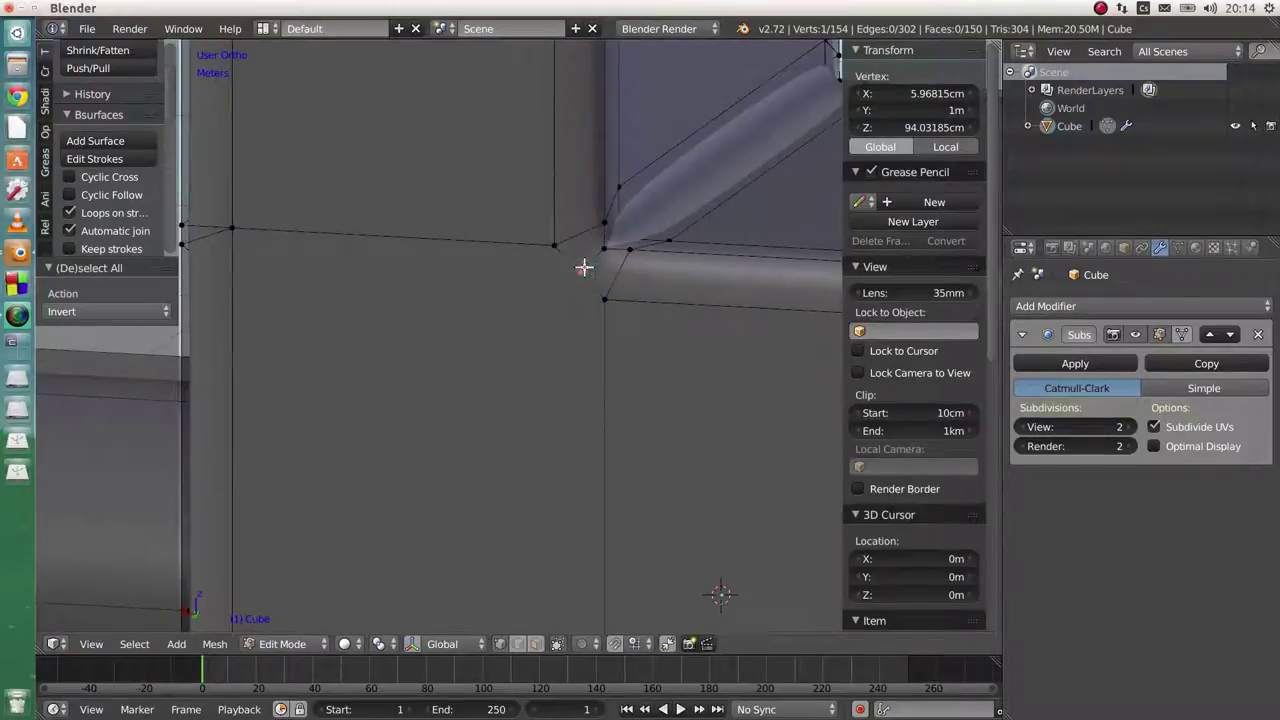
pyautogui.scroll(-1, 591, 270)
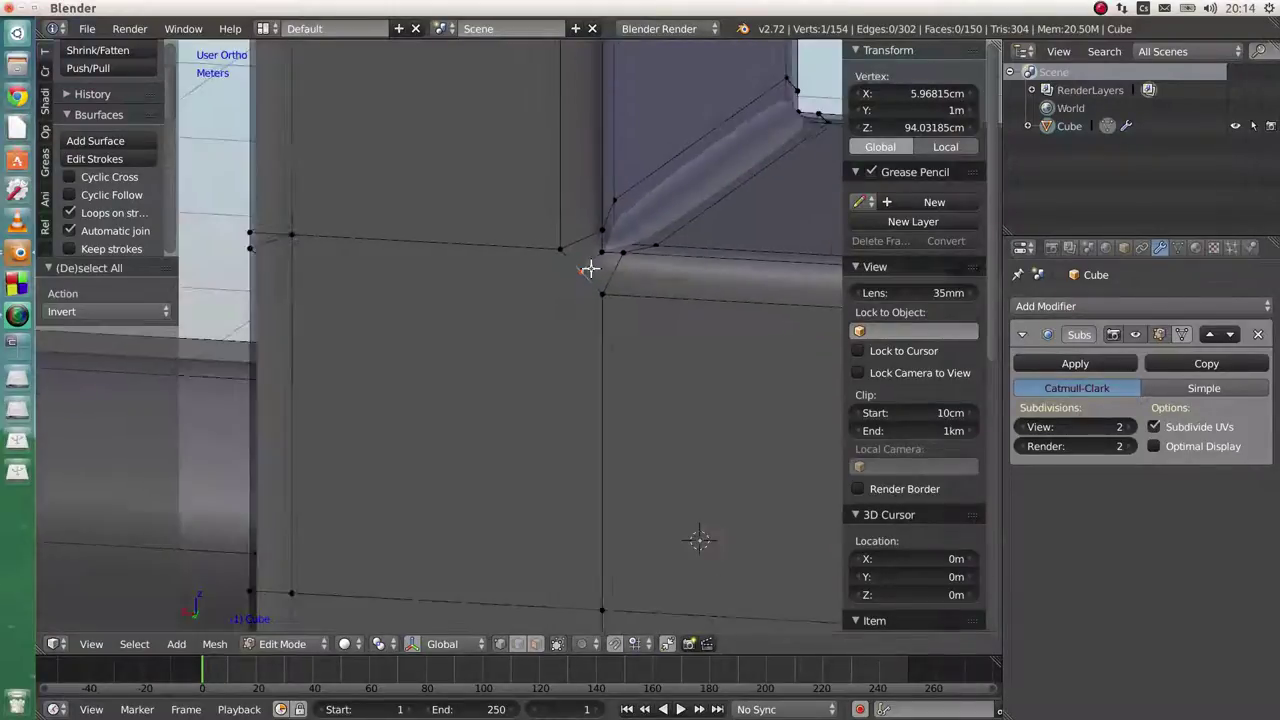
pyautogui.keyDown('shift'); pyautogui.moveTo(582, 283); pyautogui.dragTo(617, 243, button='middle'); pyautogui.keyUp('shift')
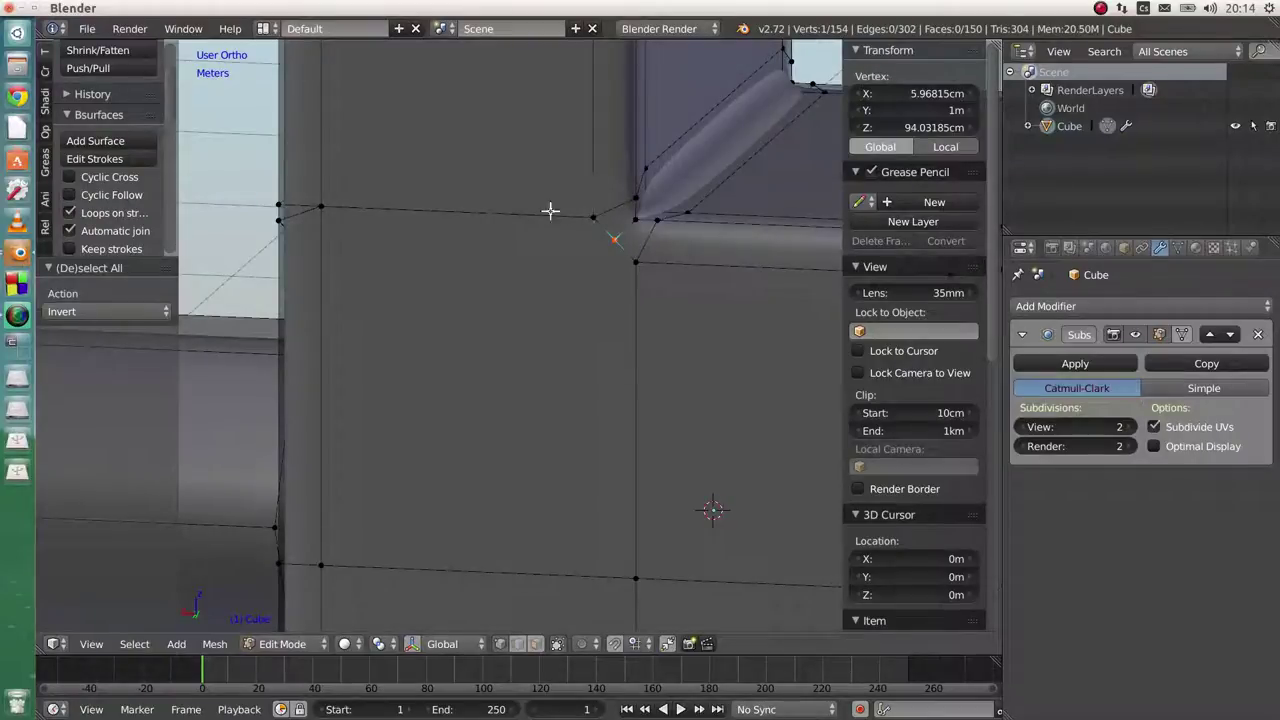
pyautogui.keyDown('shift'); pyautogui.rightClick(320, 565); pyautogui.keyUp('shift')
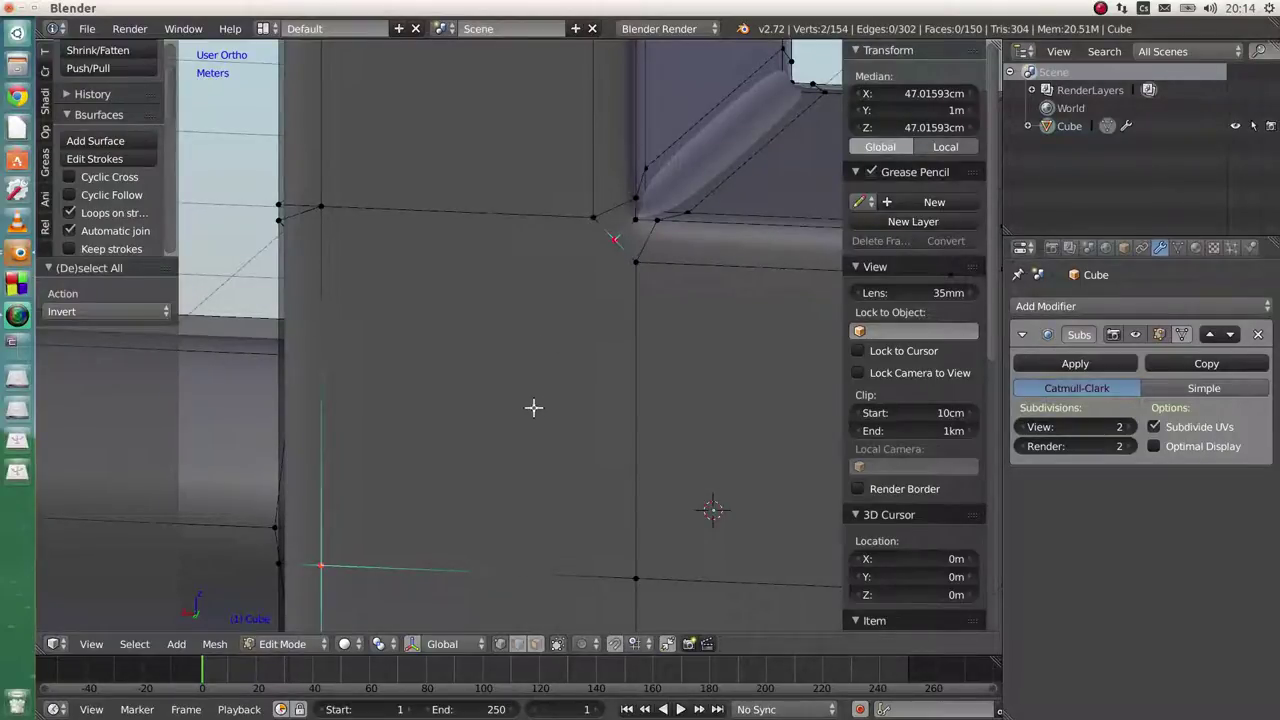
pyautogui.press('j')
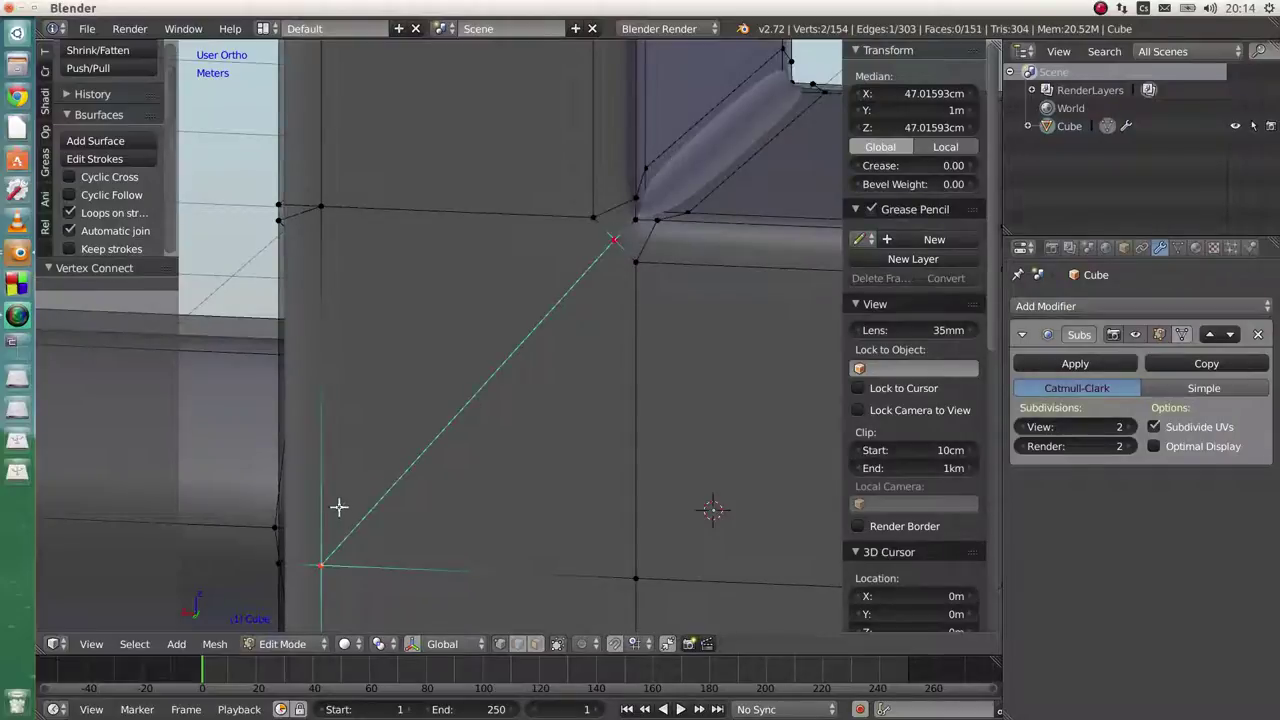
# In face selection, select in turn the two faces on either side of the new diagonal edge to check them
pyautogui.keyDown('shift'); pyautogui.moveTo(404, 522); pyautogui.dragTo(446, 492, button='middle'); pyautogui.keyUp('shift')
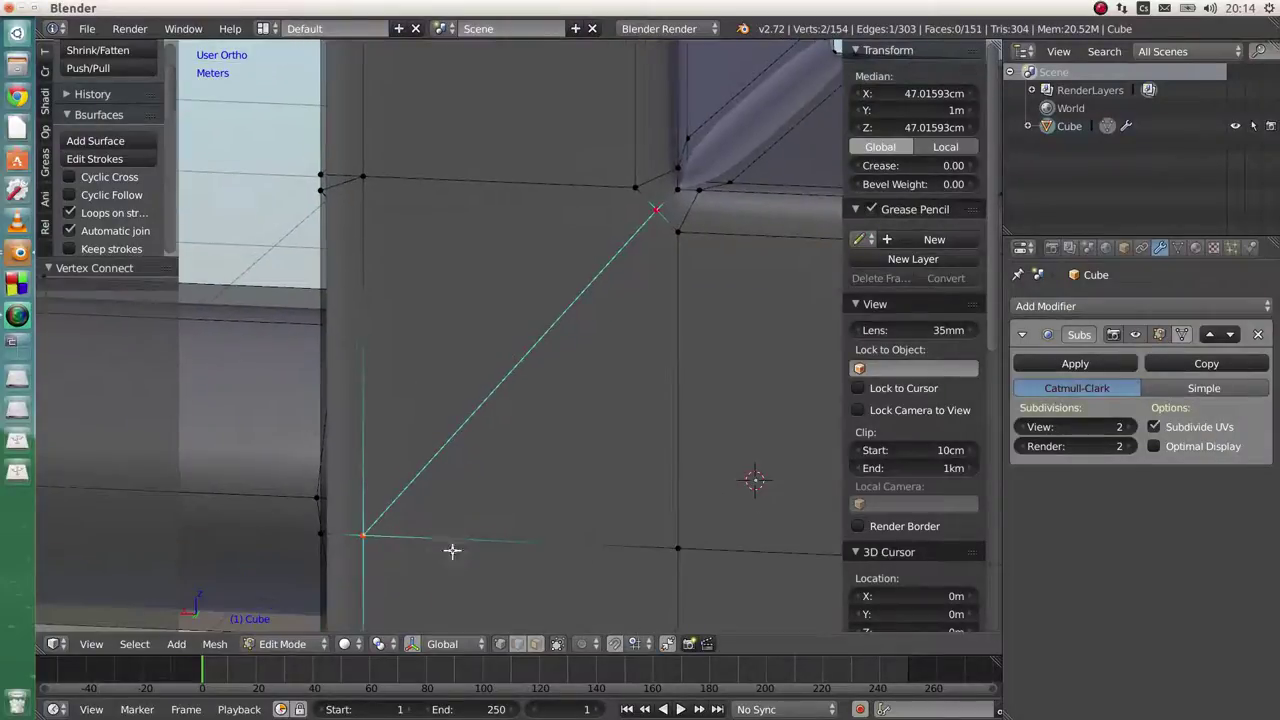
pyautogui.click(536, 644)
pyautogui.click(556, 410)
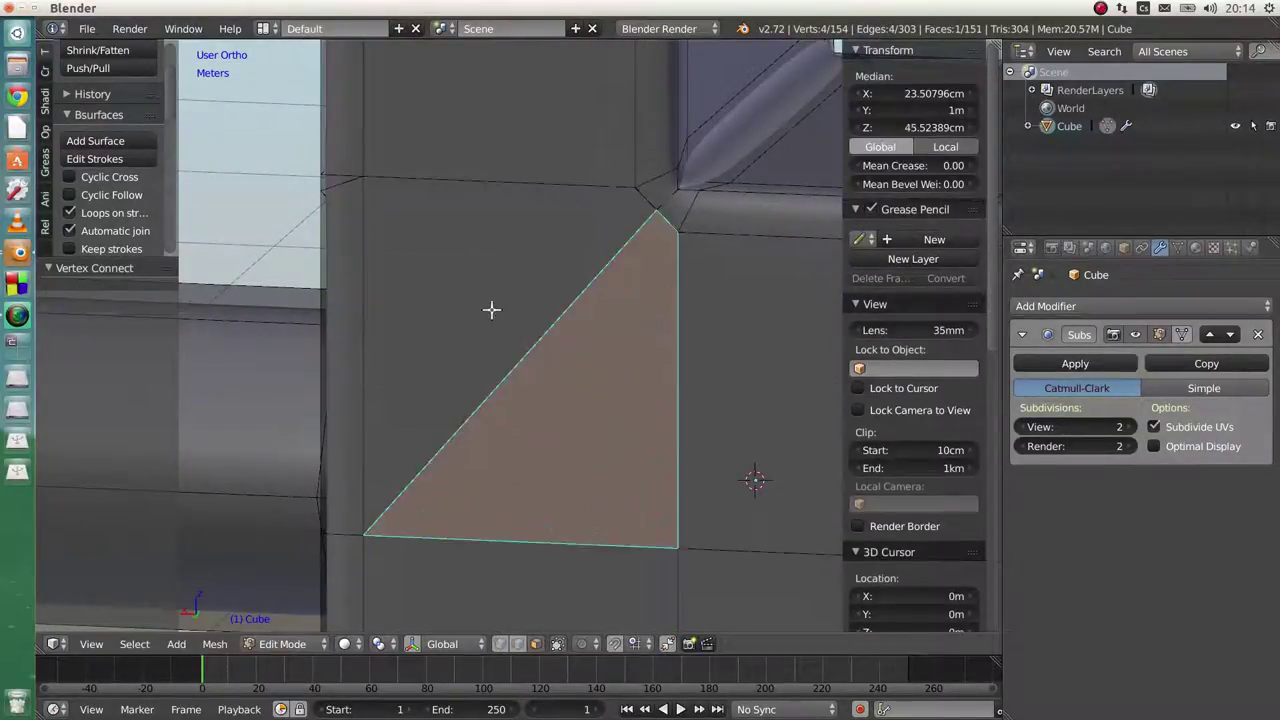
pyautogui.rightClick(500, 312)
pyautogui.rightClick(568, 427)
pyautogui.rightClick(473, 326)
# On the -Y side, connect the middle vertex of the inner step corner to the large face's diagonally opposite vertex
pyautogui.moveTo(511, 407); pyautogui.dragTo(769, 363, button='middle')
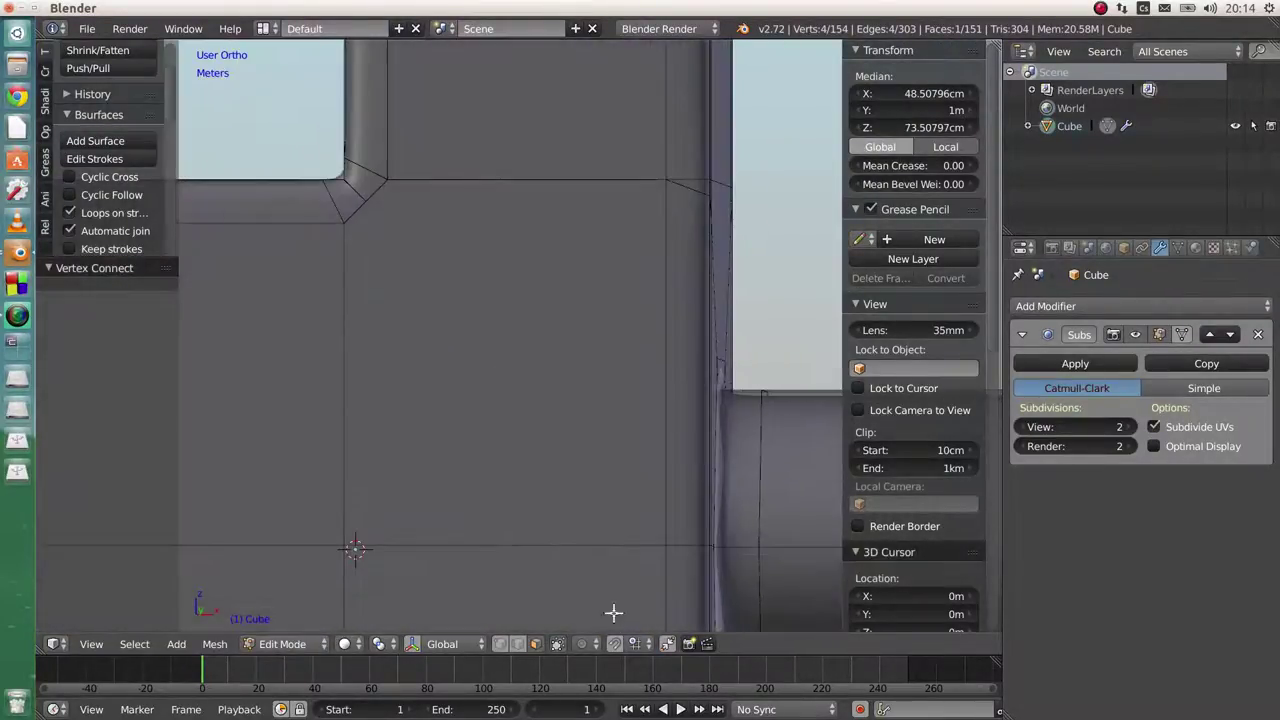
pyautogui.click(500, 644)
pyautogui.rightClick(365, 200)
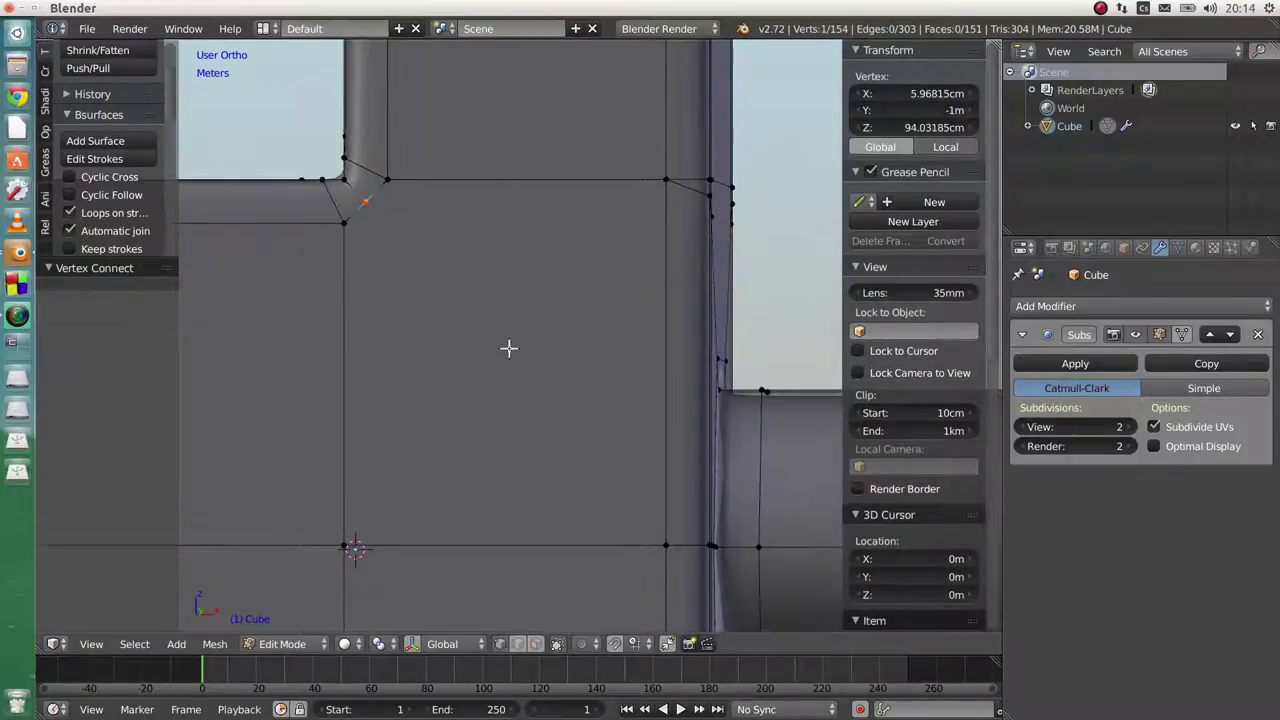
pyautogui.keyDown('shift'); pyautogui.rightClick(665, 545); pyautogui.keyUp('shift')
pyautogui.press('f')
# Inspect the closely spaced vertices around the outer +X/-Y vertical corner edge at step height by selecting them in turn
pyautogui.moveTo(498, 328); pyautogui.dragTo(491, 374, button='middle')
pyautogui.scroll(4, 520, 314)
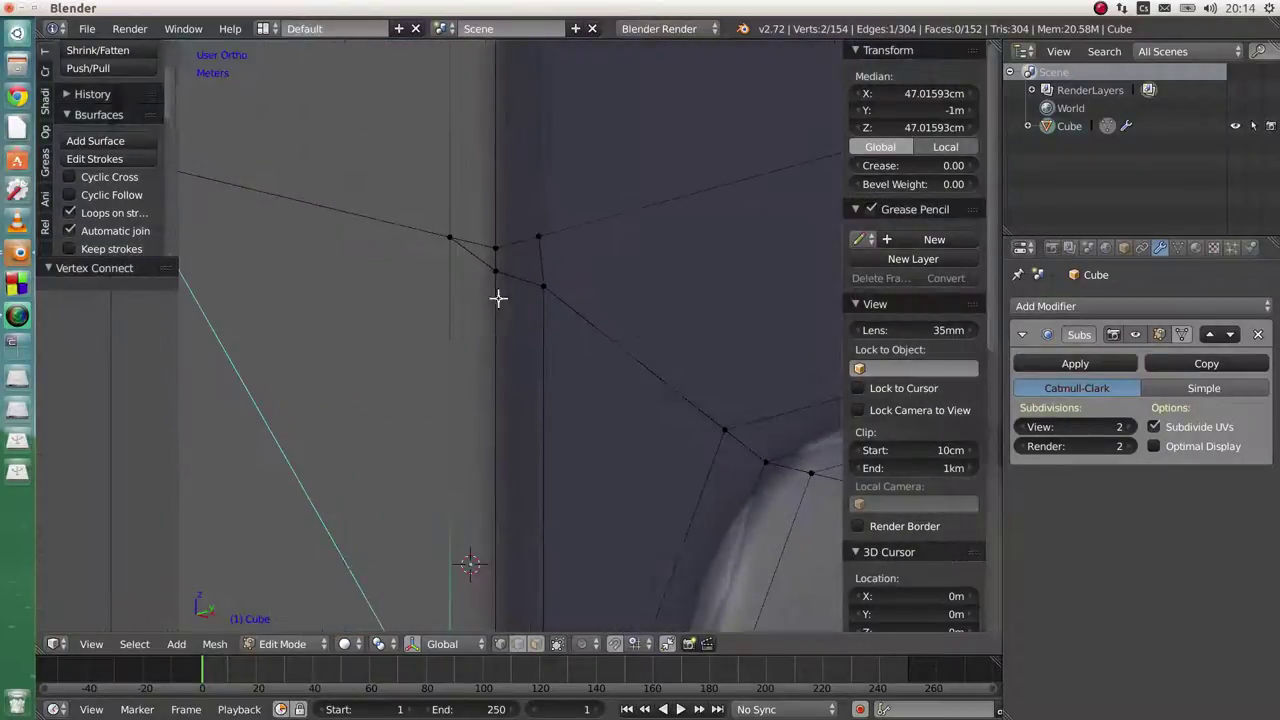
pyautogui.keyDown('shift'); pyautogui.moveTo(495, 291); pyautogui.dragTo(509, 339, button='middle'); pyautogui.keyUp('shift')
pyautogui.rightClick(511, 322)
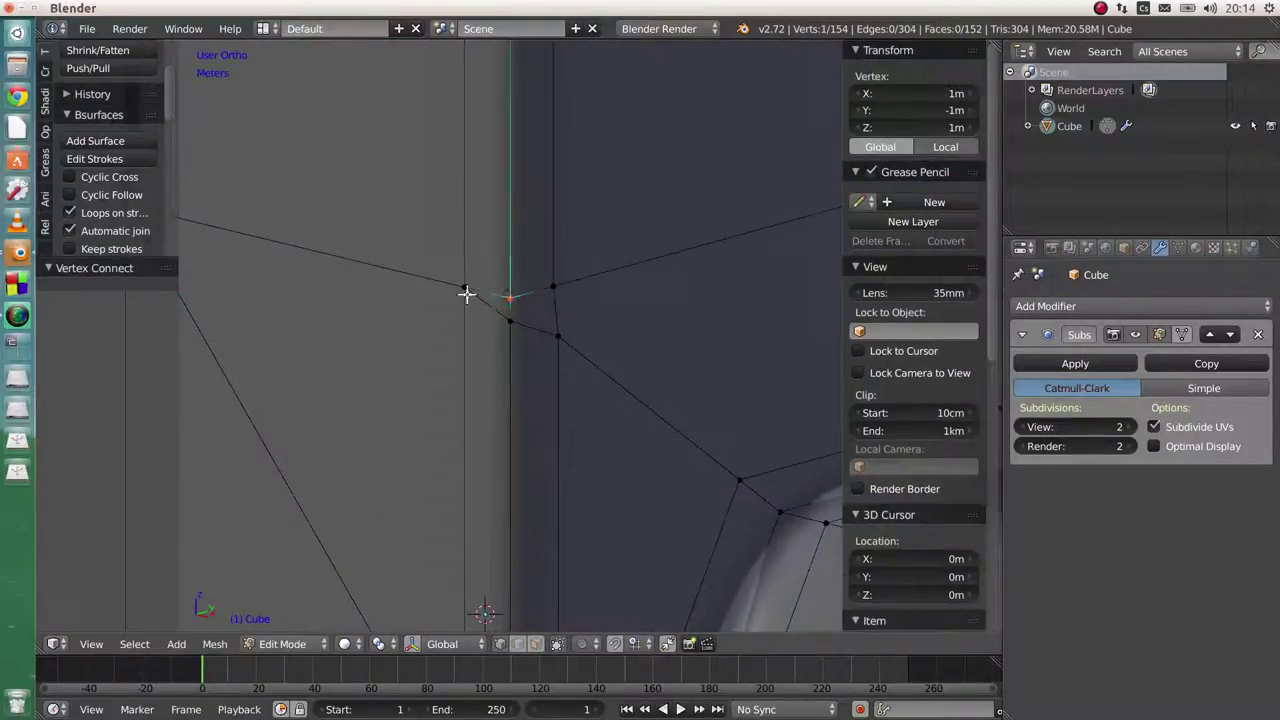
pyautogui.moveTo(487, 322); pyautogui.dragTo(506, 300, button='middle')
pyautogui.rightClick(518, 297)
pyautogui.rightClick(427, 287)
pyautogui.rightClick(509, 329)
pyautogui.rightClick(509, 295)
pyautogui.rightClick(435, 287)
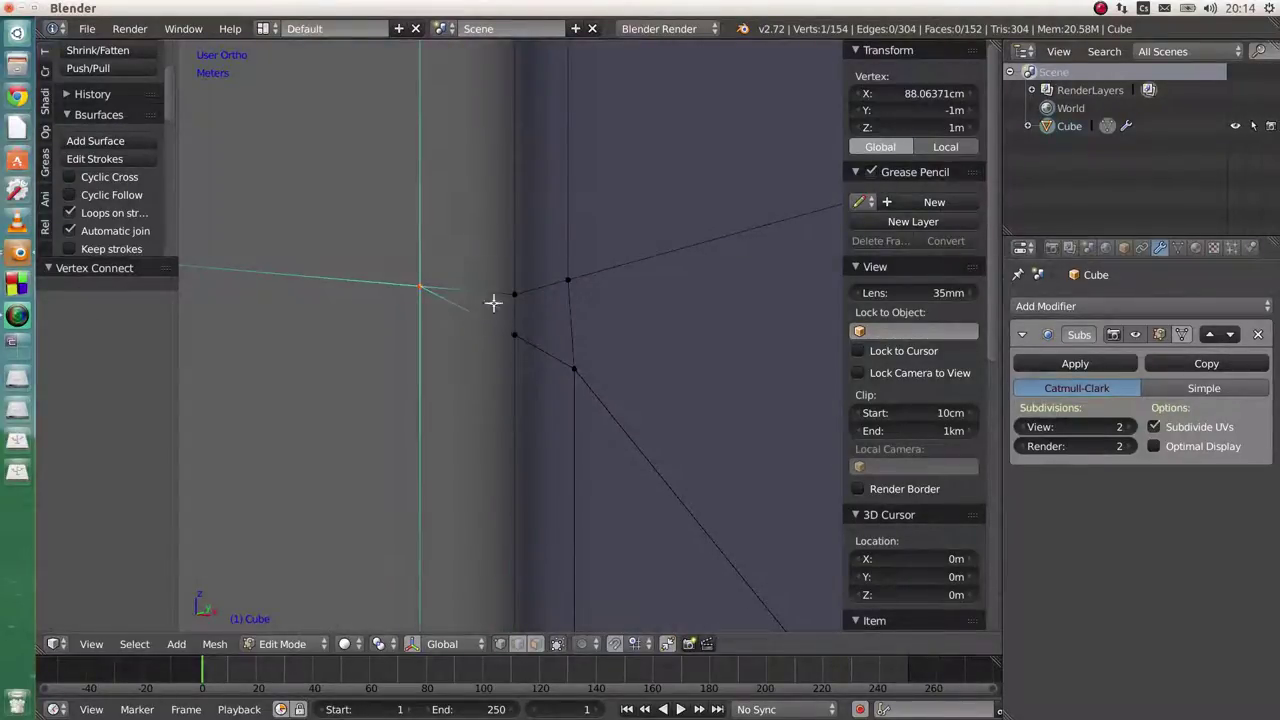
pyautogui.hotkey('ctrl', 'z')
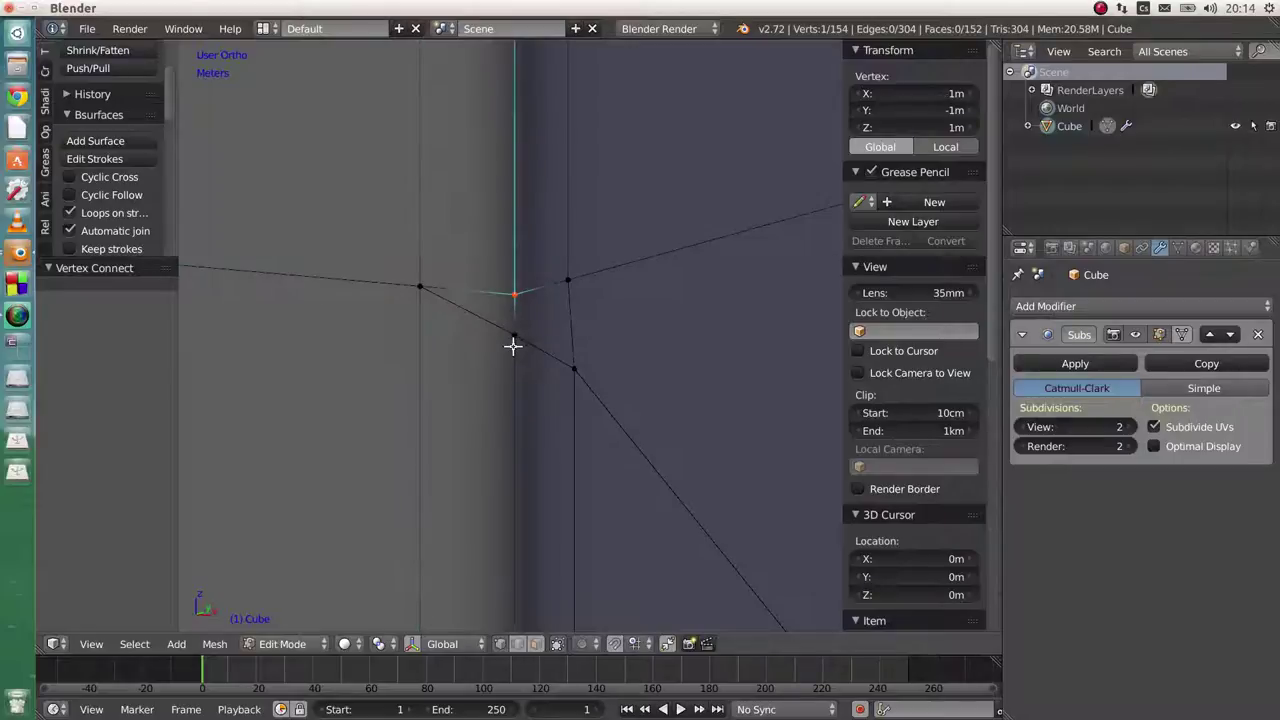
# On the outer +X/-Y corner edge, merge the lower vertex of the close pair into the upper one using At Last
pyautogui.rightClick(513, 340)
pyautogui.scroll(-4, 518, 308)
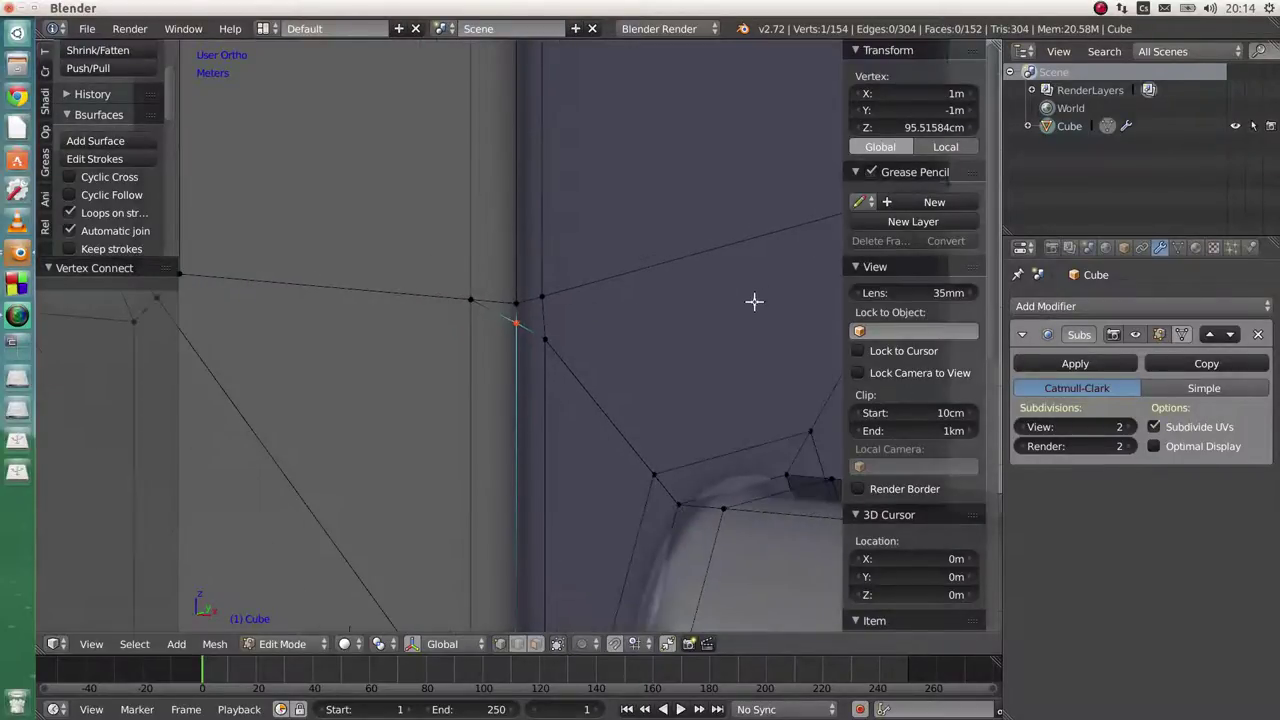
pyautogui.moveTo(754, 302); pyautogui.dragTo(737, 300, button='middle')
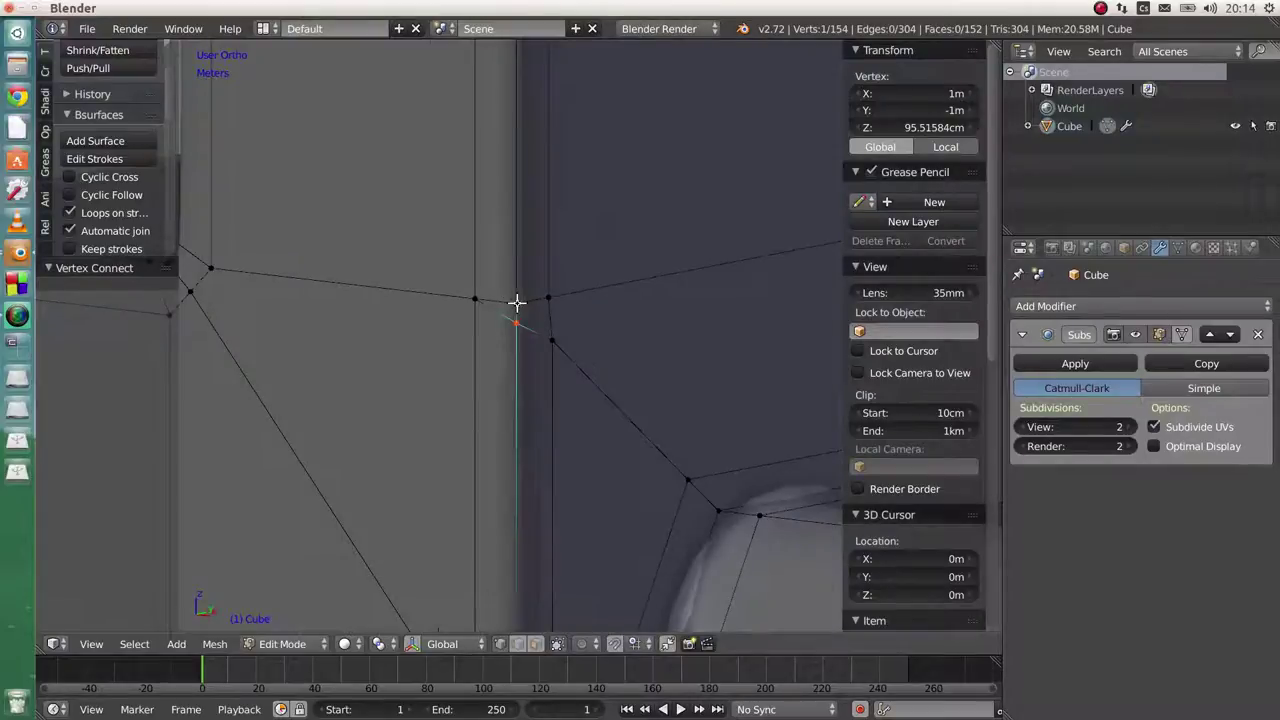
pyautogui.scroll(3, 486, 297)
pyautogui.keyDown('shift'); pyautogui.rightClick(485, 297); pyautogui.keyUp('shift')
pyautogui.scroll(3, 517, 331)
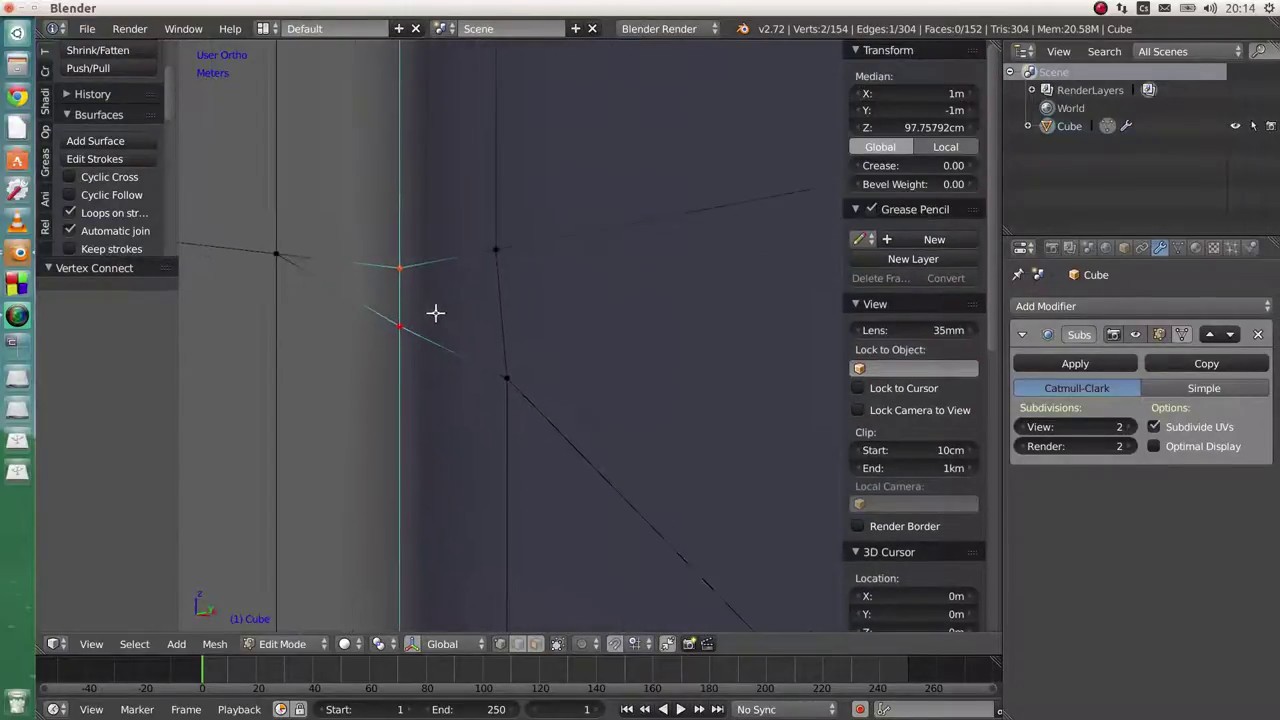
pyautogui.scroll(-4, 421, 307)
pyautogui.scroll(-5, 668, 329)
pyautogui.keyDown('shift'); pyautogui.moveTo(653, 315); pyautogui.dragTo(535, 324, button='middle'); pyautogui.keyUp('shift')
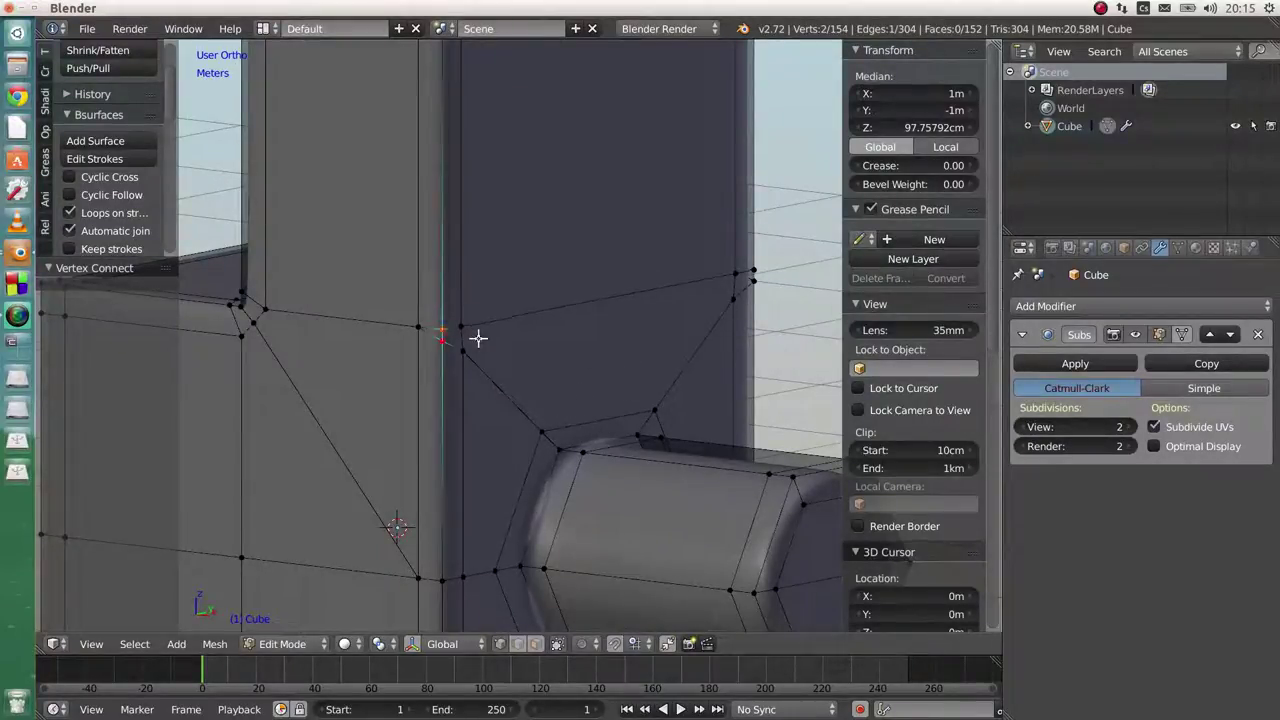
pyautogui.scroll(5, 490, 348)
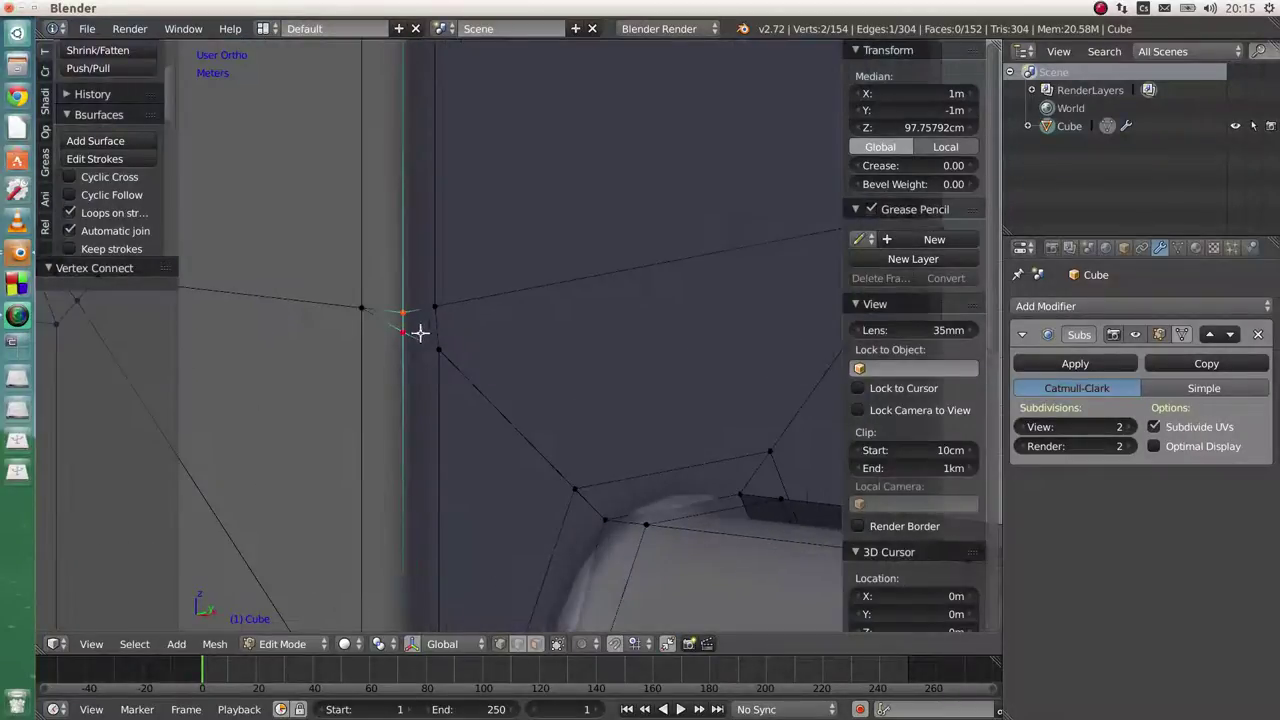
pyautogui.rightClick(403, 303)
pyautogui.rightClick(405, 302)
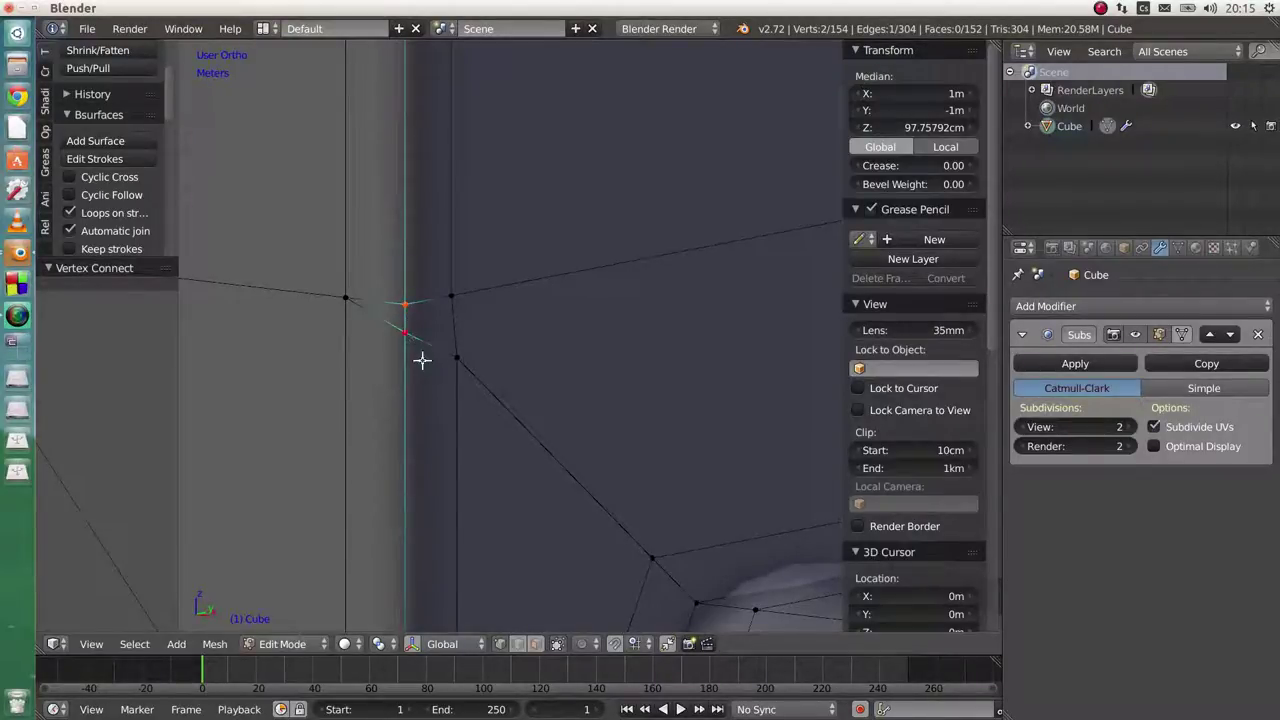
pyautogui.hotkey('alt', 'm')
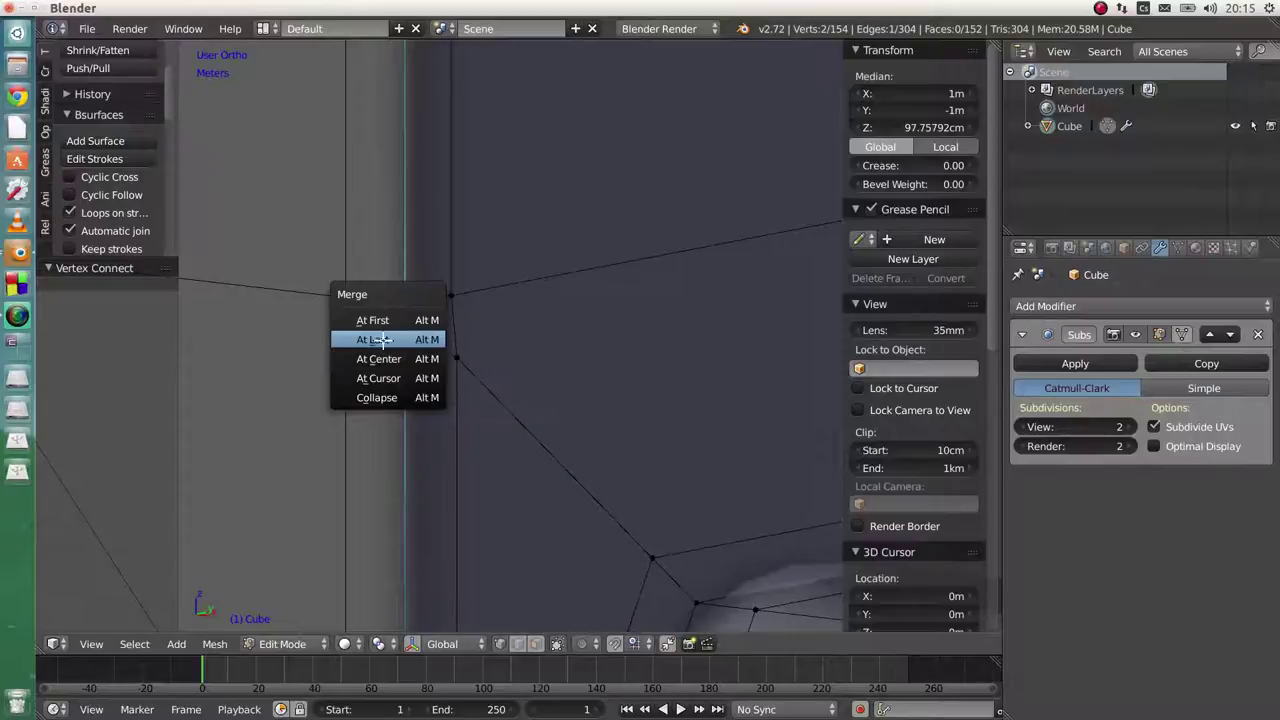
pyautogui.click(381, 340)
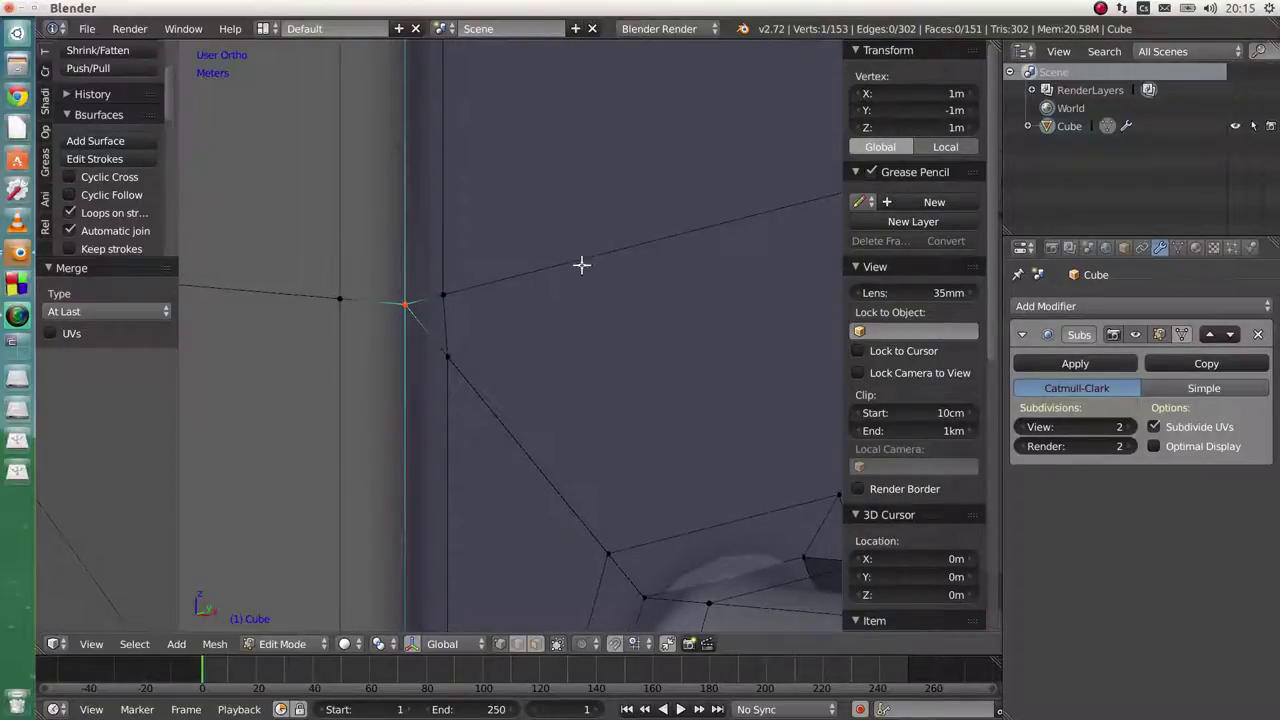
# Repeat the At Last merge on the neighbouring vertex pair on the +X face's -Y side, collapsing the lower vertex into the upper one
pyautogui.scroll(-8, 379, 310)
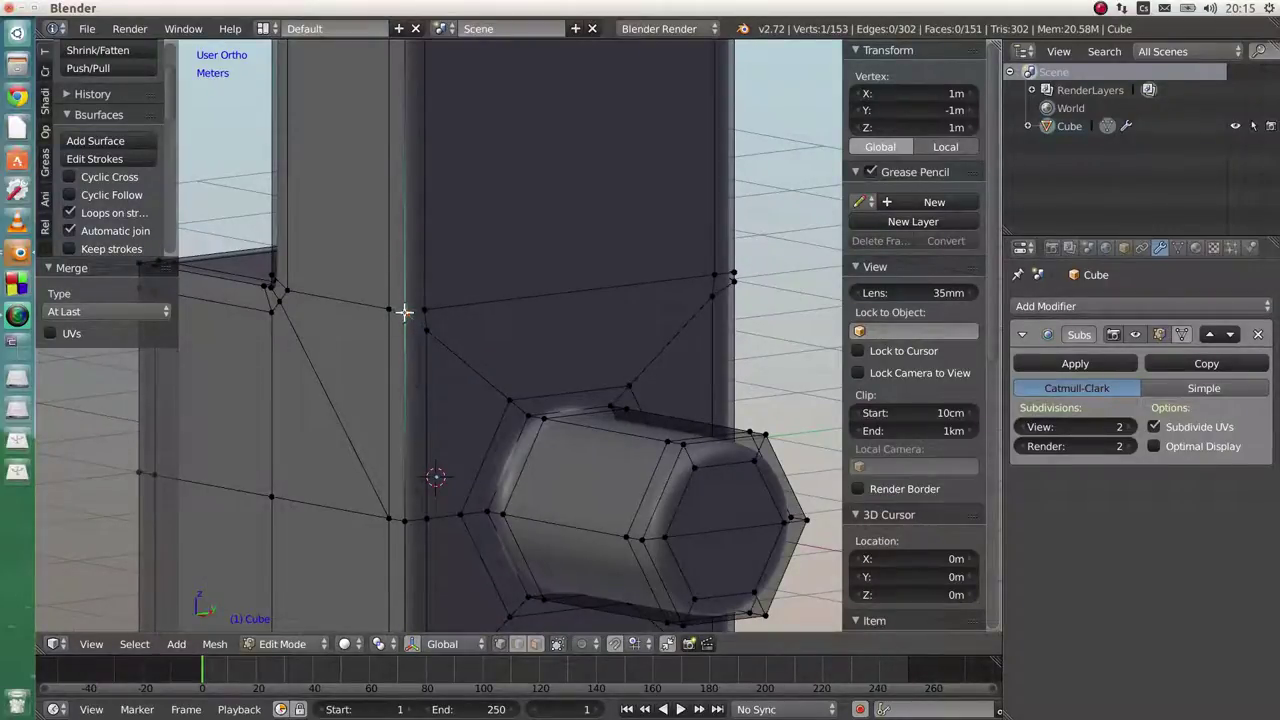
pyautogui.scroll(1, 405, 316)
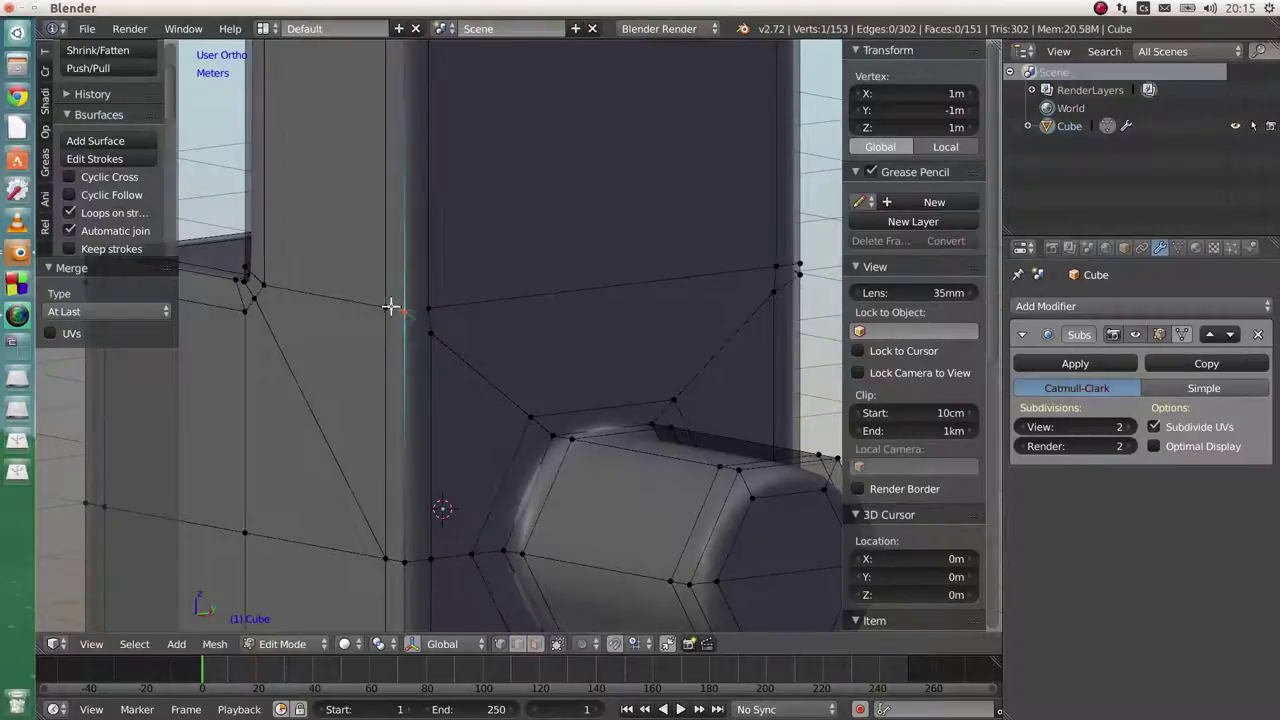
pyautogui.scroll(3, 400, 315)
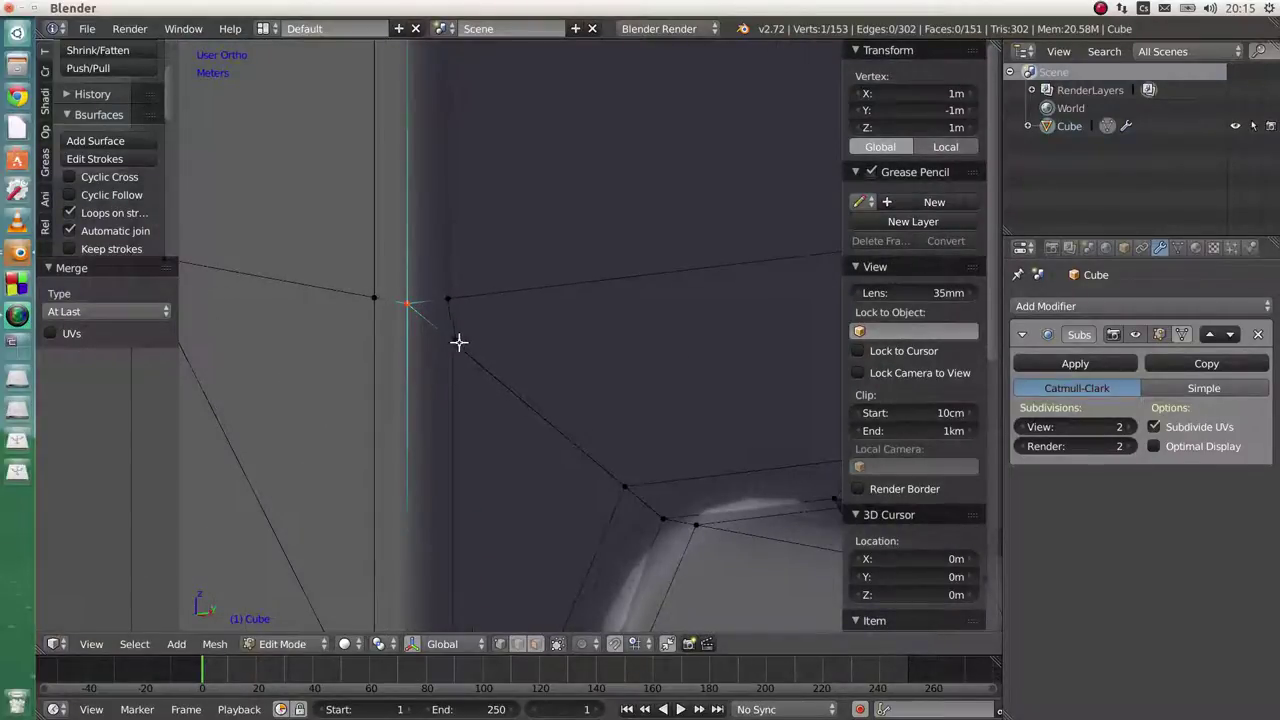
pyautogui.scroll(2, 460, 340)
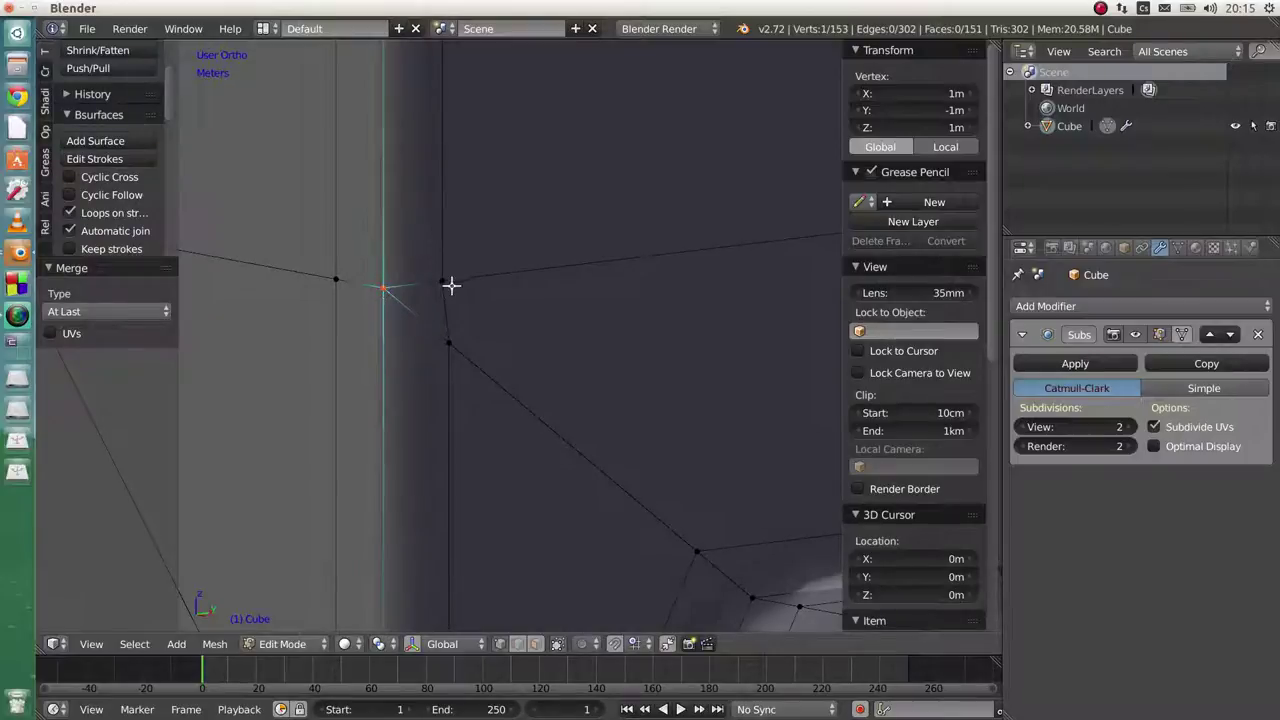
pyautogui.rightClick(451, 341)
pyautogui.keyDown('shift'); pyautogui.rightClick(442, 281); pyautogui.keyUp('shift')
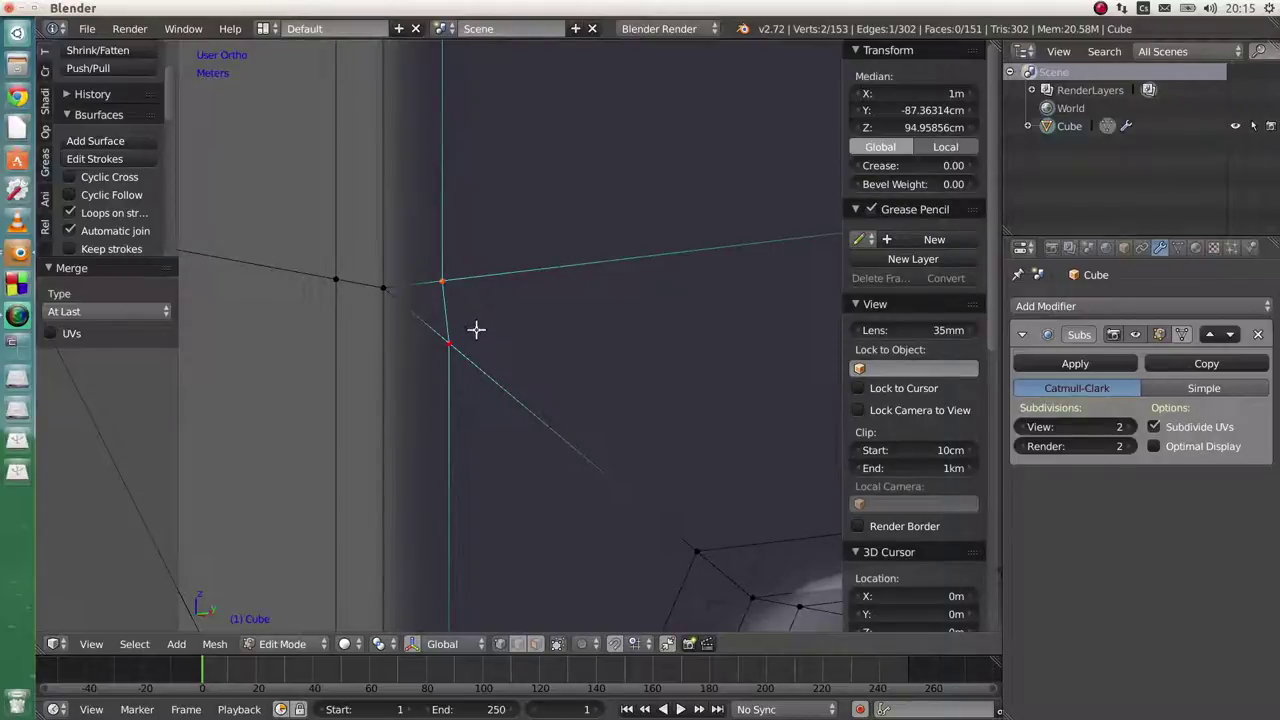
pyautogui.hotkey('shift', 'r')
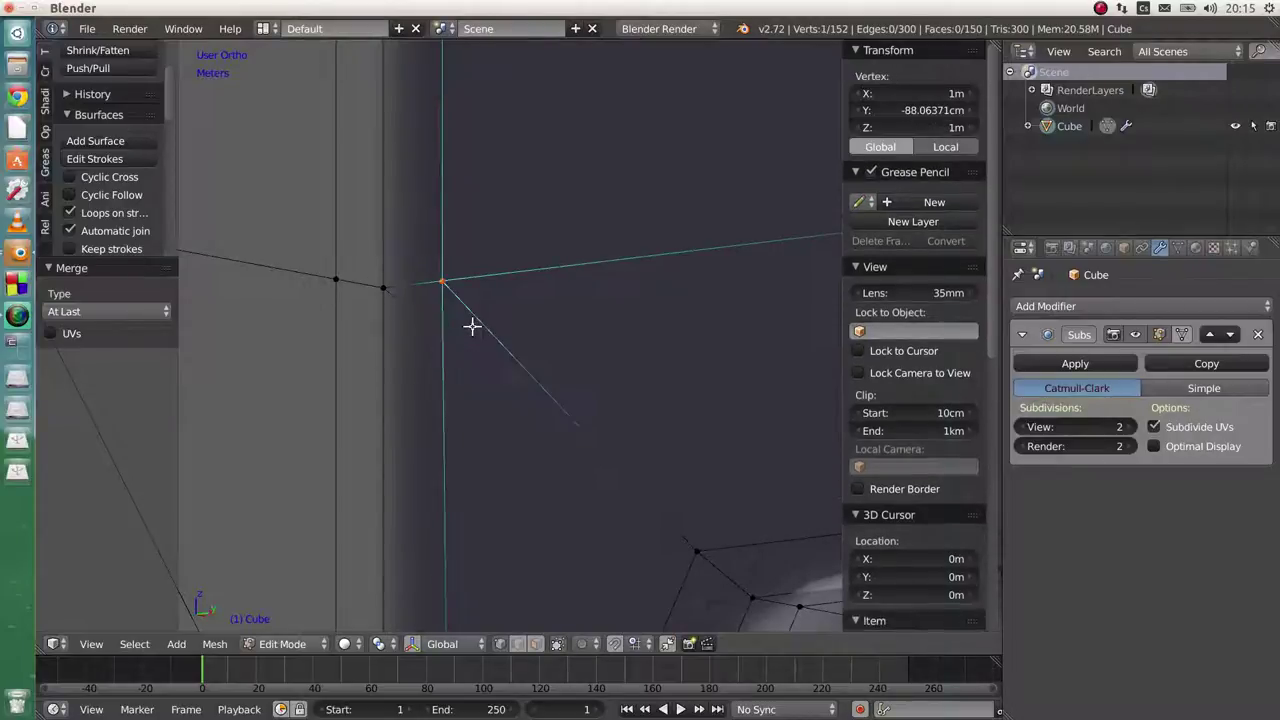
# On the outer +X/+Y corner edge, repeat the merge to collapse the lower vertex of the close pair into the upper one
pyautogui.scroll(-2, 465, 316)
pyautogui.scroll(-2, 464, 317)
pyautogui.keyDown('shift'); pyautogui.moveTo(519, 318); pyautogui.dragTo(368, 294, button='middle'); pyautogui.keyUp('shift')
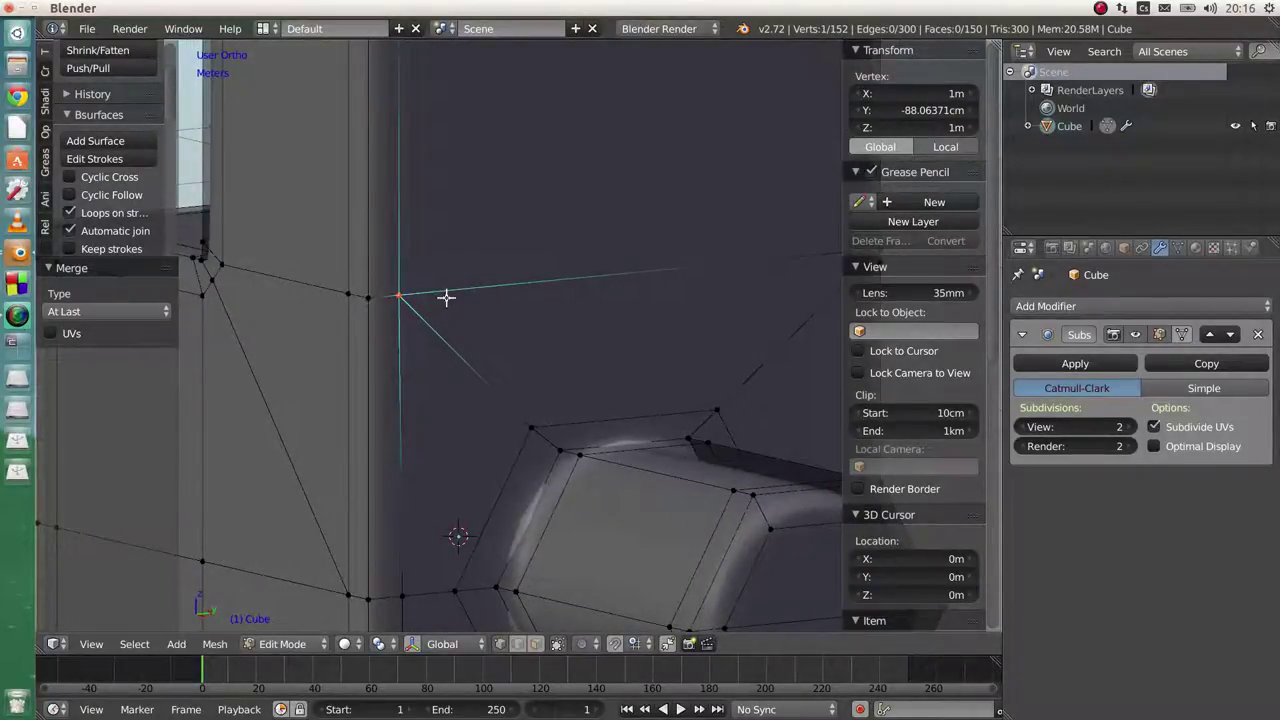
pyautogui.moveTo(572, 328); pyautogui.dragTo(457, 343, button='middle')
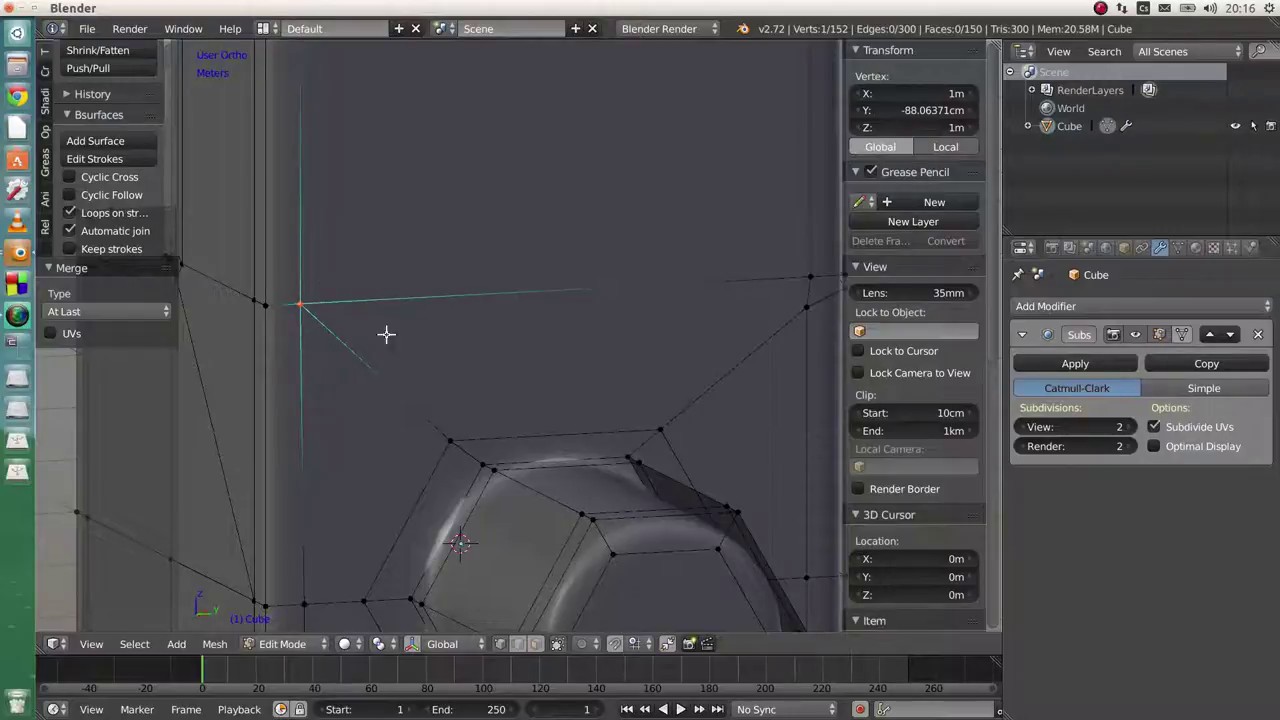
pyautogui.moveTo(586, 351); pyautogui.dragTo(483, 366, button='middle')
pyautogui.rightClick(448, 338)
pyautogui.keyDown('shift'); pyautogui.rightClick(448, 309); pyautogui.keyUp('shift')
pyautogui.hotkey('shift', 'r')
# Repeat the merge on the inner vertex pair on the +X face's +Y side, keeping the upper vertex
pyautogui.rightClick(395, 368)
pyautogui.keyDown('shift'); pyautogui.rightClick(394, 309); pyautogui.keyUp('shift')
pyautogui.hotkey('shift', 'r')
pyautogui.scroll(-4, 373, 359)
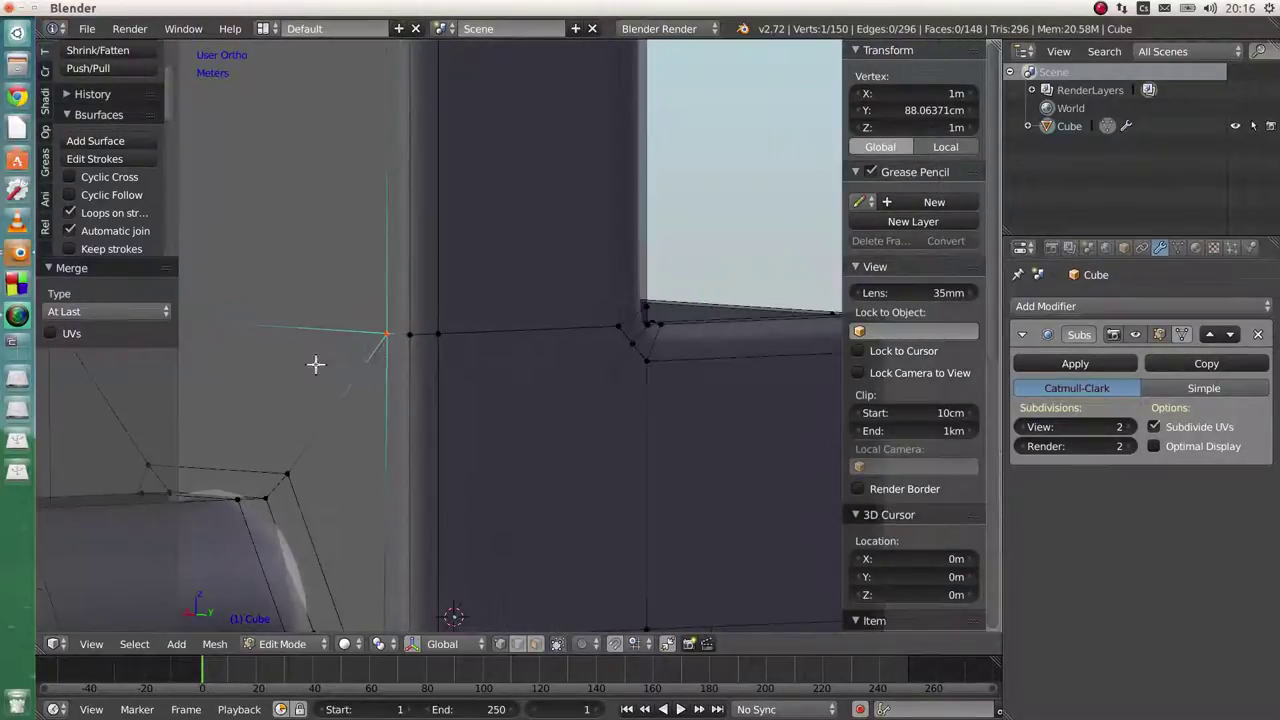
# Check the face above the hexagonal cylinder by selecting its diagonally opposite corner vertices, and clear the selection
pyautogui.keyDown('shift'); pyautogui.moveTo(278, 368); pyautogui.dragTo(334, 283, button='middle'); pyautogui.keyUp('shift')
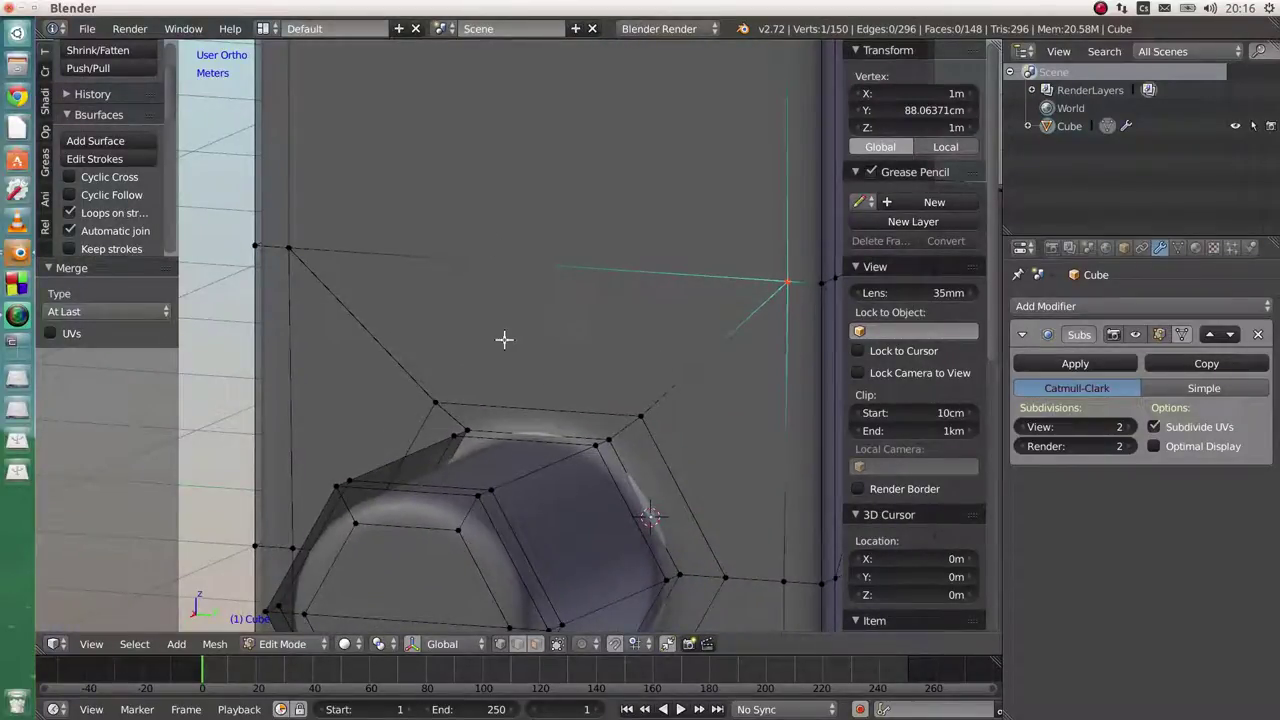
pyautogui.moveTo(536, 341); pyautogui.dragTo(557, 343, button='middle')
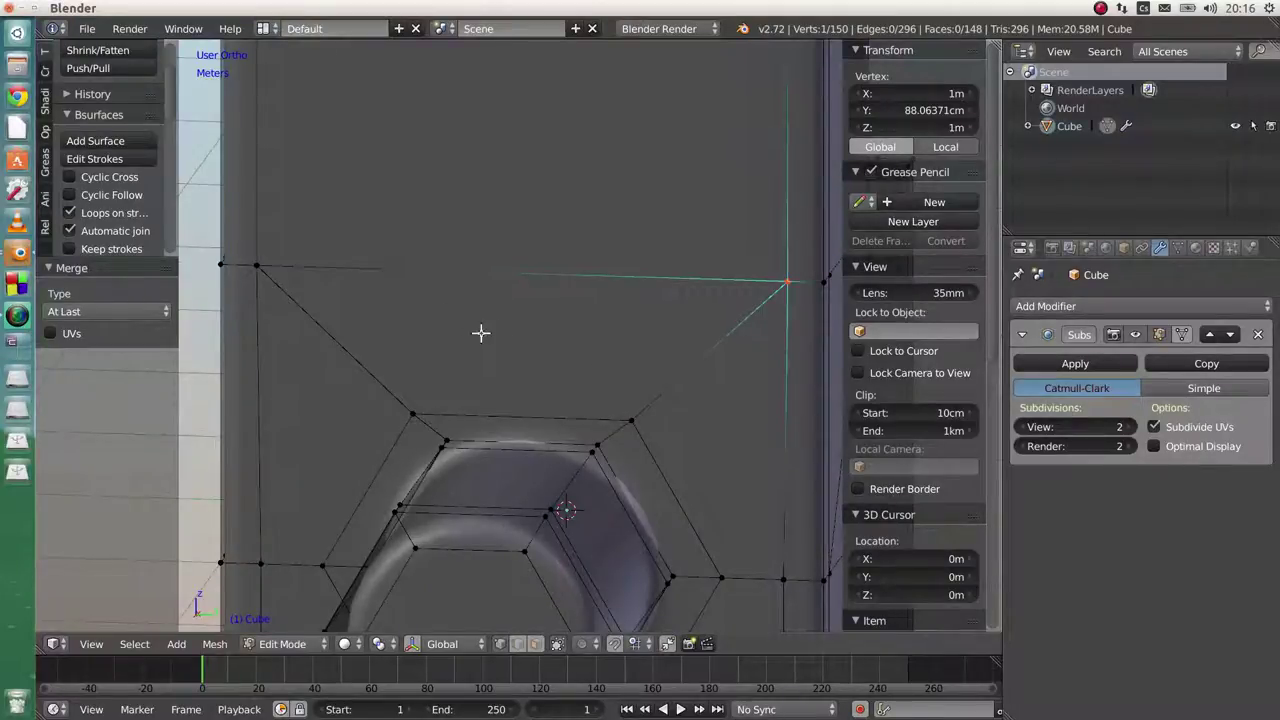
pyautogui.rightClick(634, 418)
pyautogui.keyDown('shift'); pyautogui.rightClick(262, 266); pyautogui.keyUp('shift')
pyautogui.moveTo(520, 348); pyautogui.dragTo(562, 372, button='middle')
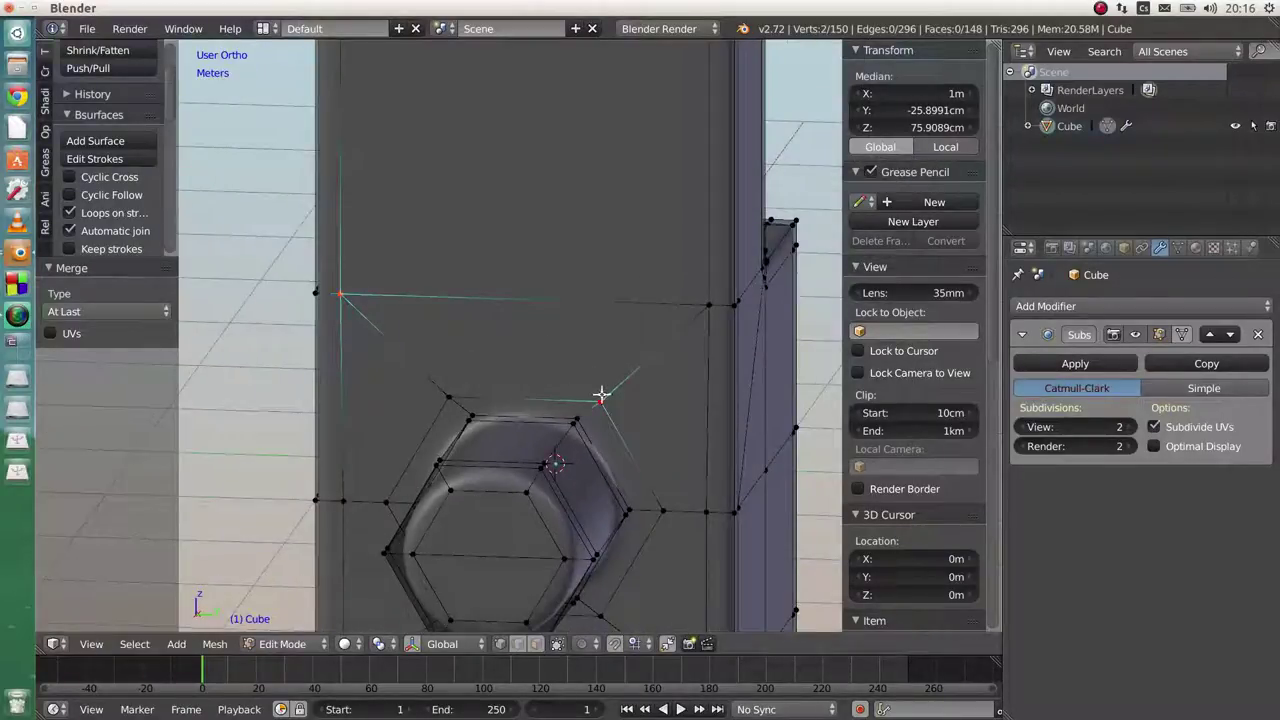
pyautogui.rightClick(601, 395)
pyautogui.moveTo(664, 358); pyautogui.dragTo(638, 359, button='middle')
pyautogui.moveTo(732, 398); pyautogui.dragTo(521, 409, button='middle')
pyautogui.press('a')
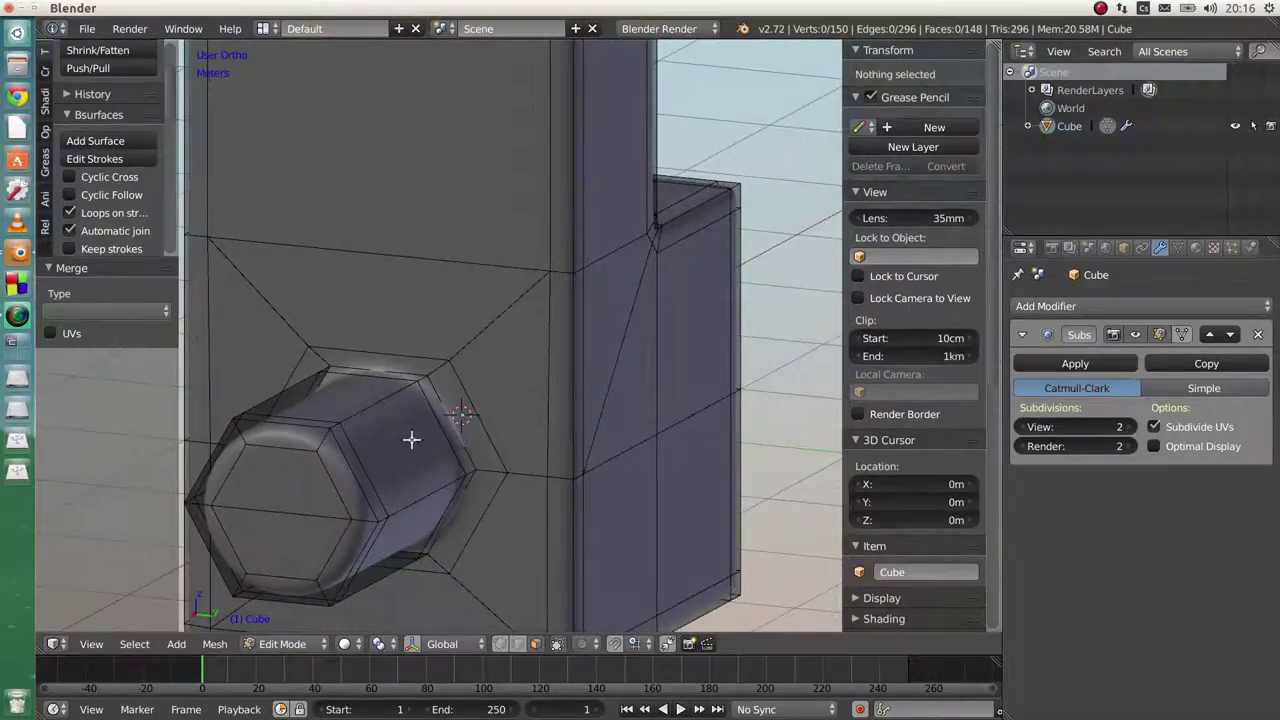
# Starting from the upper face of the cylinder's end cap, select all faces with equal Polygon Sides and invert the selection to check for non-quads
pyautogui.rightClick(284, 484)
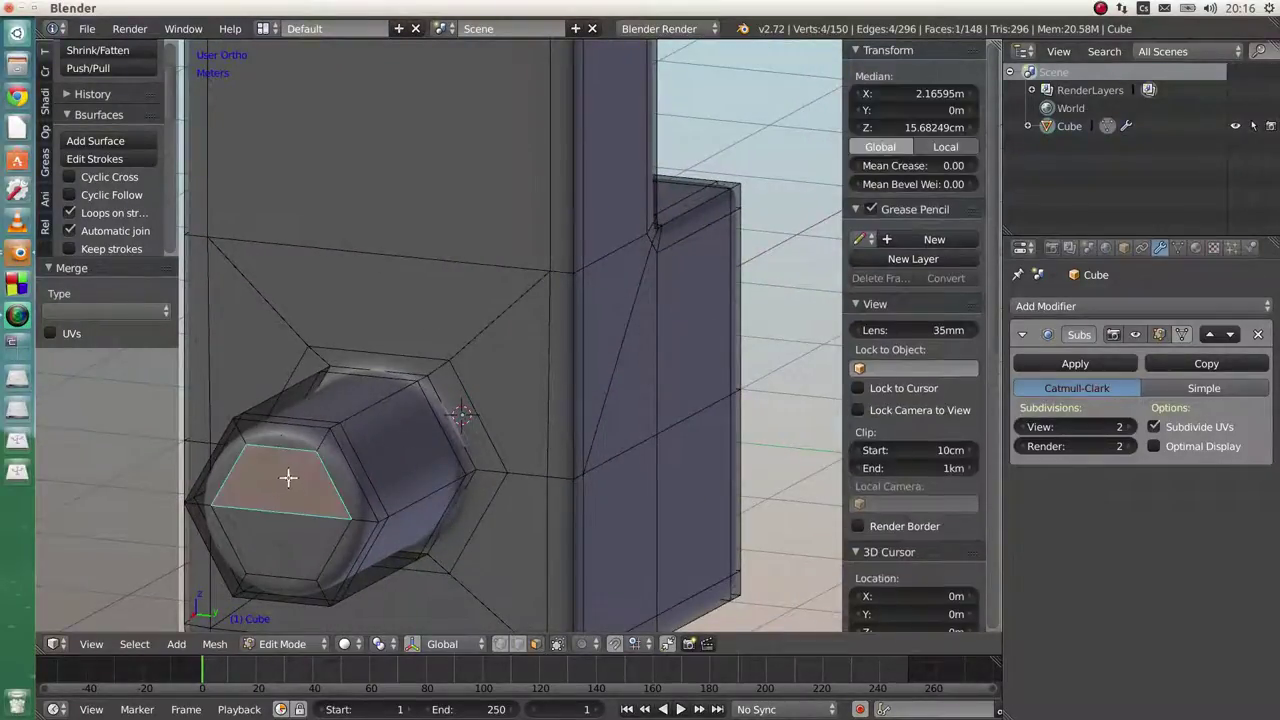
pyautogui.keyDown('shift'); pyautogui.moveTo(289, 480); pyautogui.dragTo(375, 441, button='middle'); pyautogui.keyUp('shift')
pyautogui.hotkey('shift', 'g')
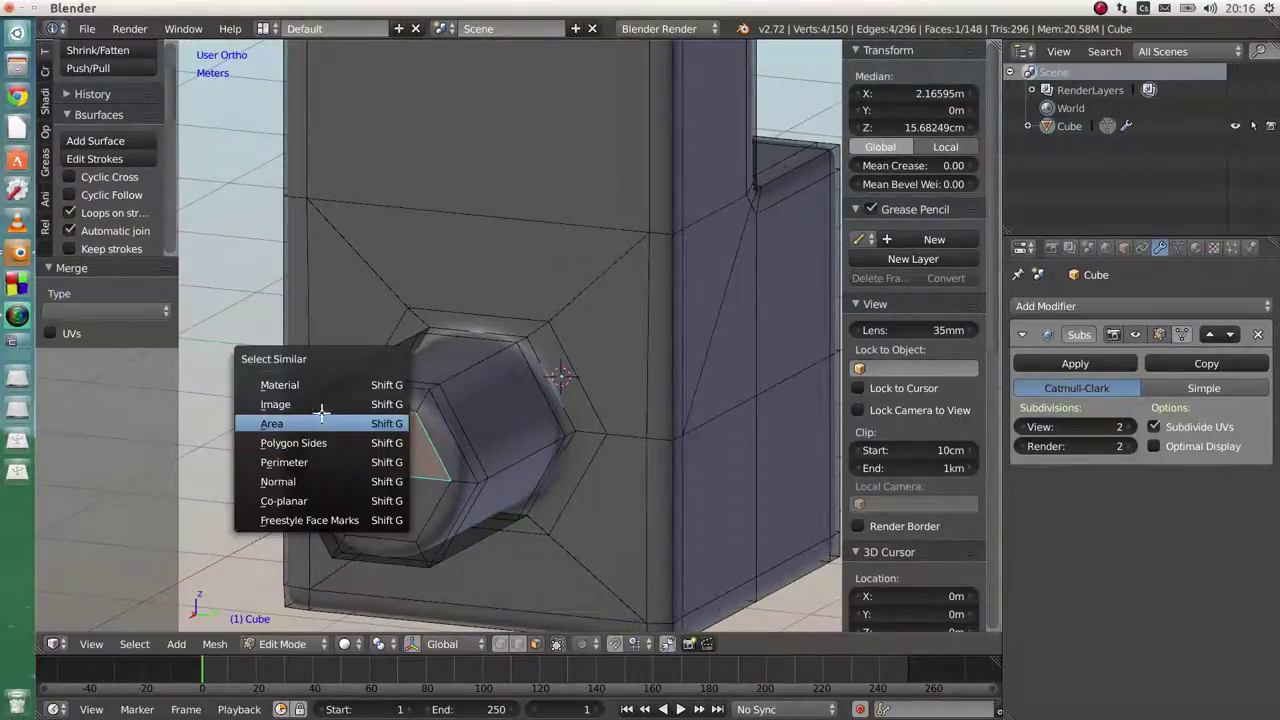
pyautogui.click(328, 442)
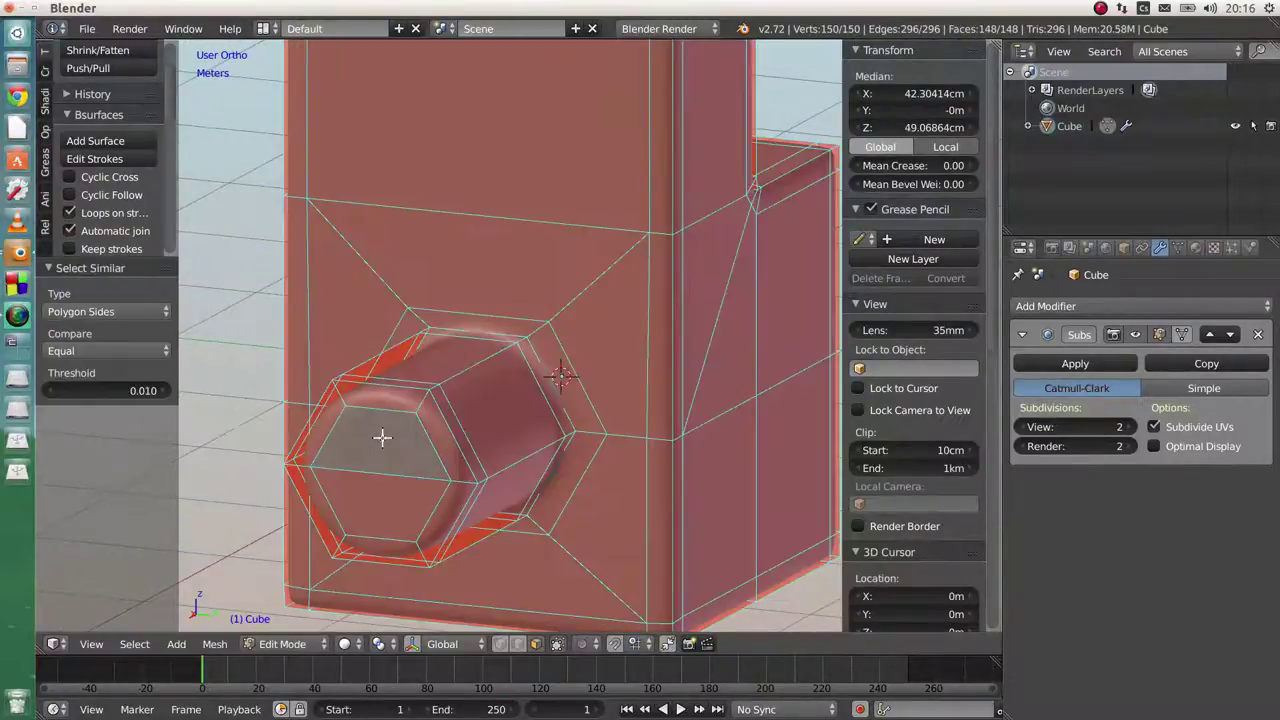
pyautogui.hotkey('ctrl', 'i')
pyautogui.moveTo(529, 370); pyautogui.dragTo(414, 380, button='middle')
pyautogui.scroll(-7, 414, 380)
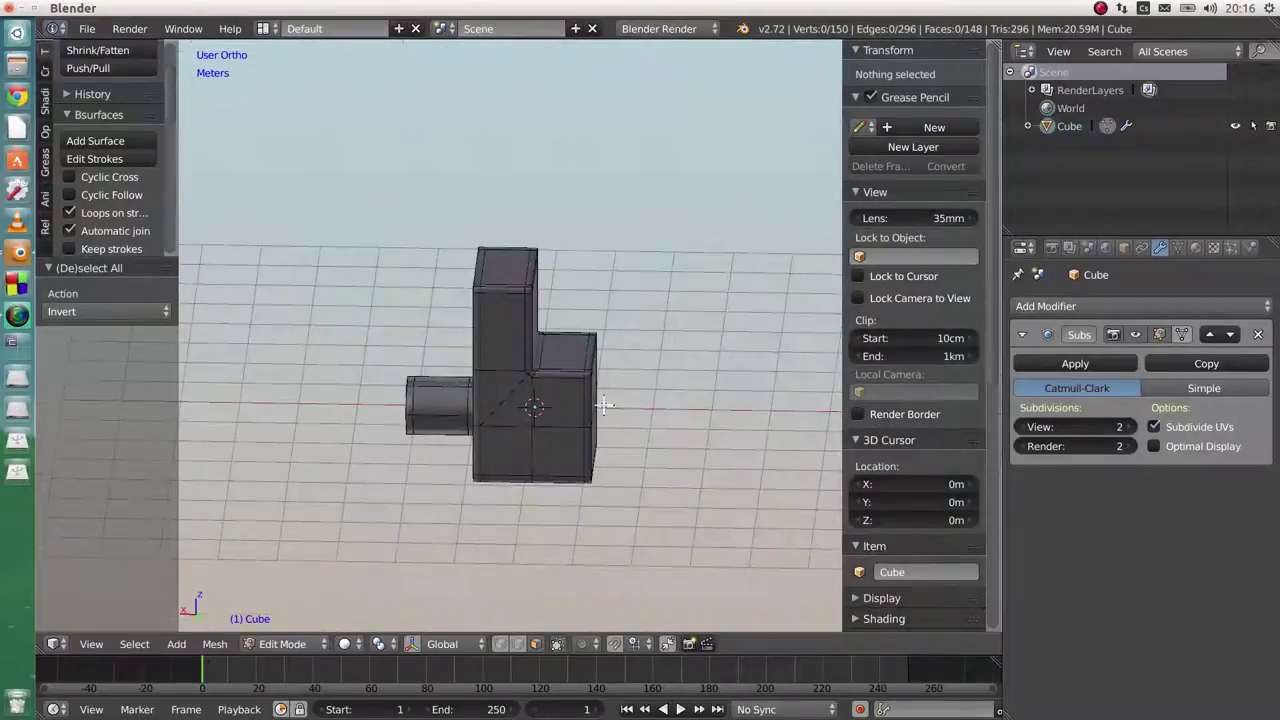
pyautogui.moveTo(560, 411); pyautogui.dragTo(234, 397, button='middle')
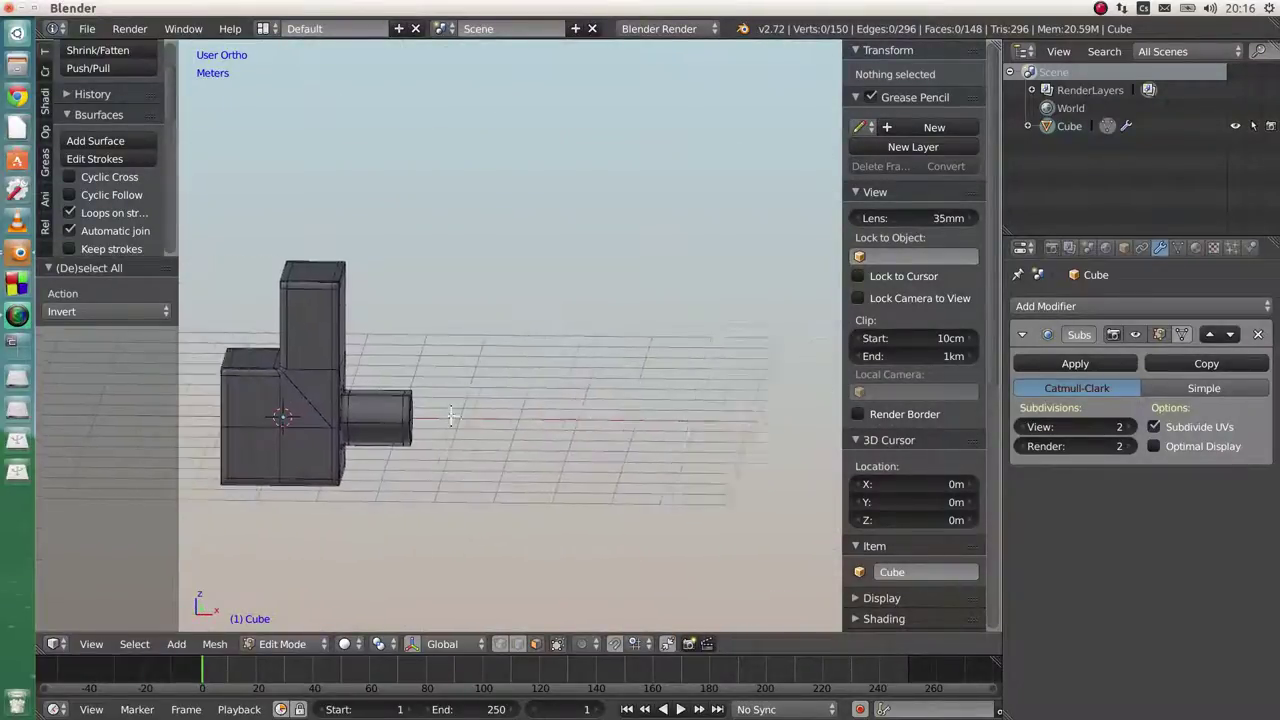
pyautogui.scroll(8, 477, 416)
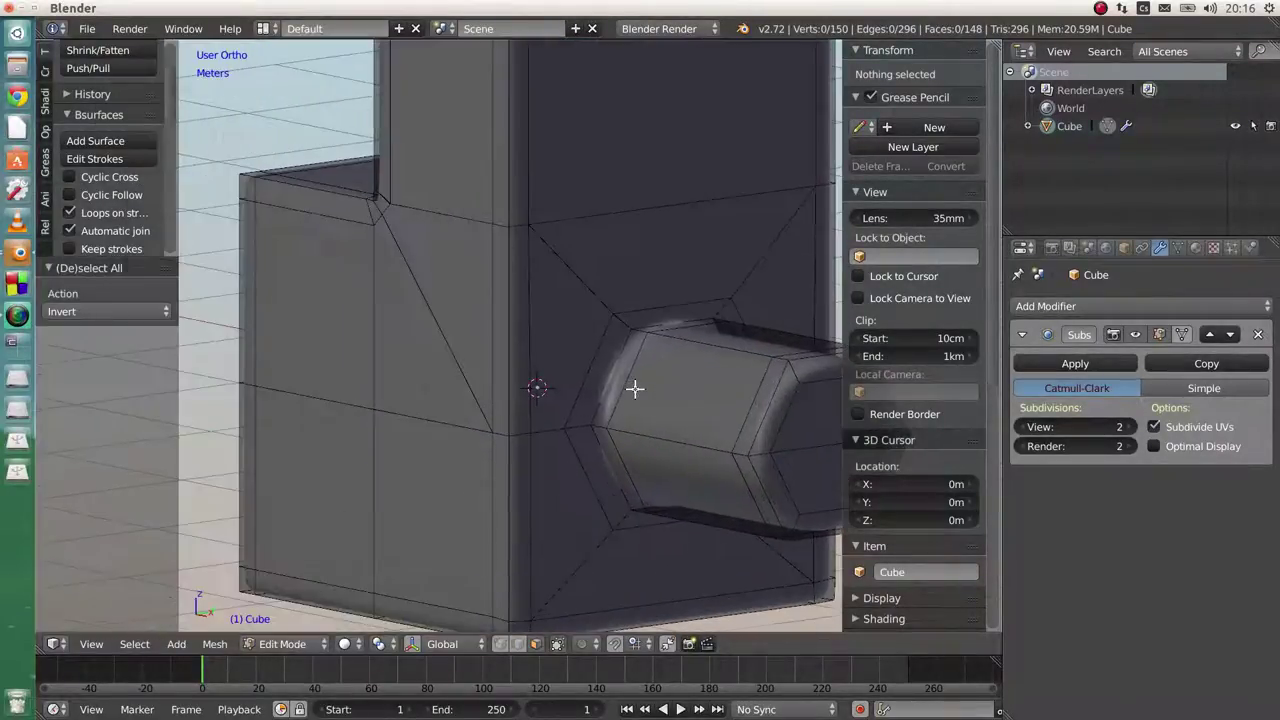
pyautogui.scroll(-10, 635, 389)
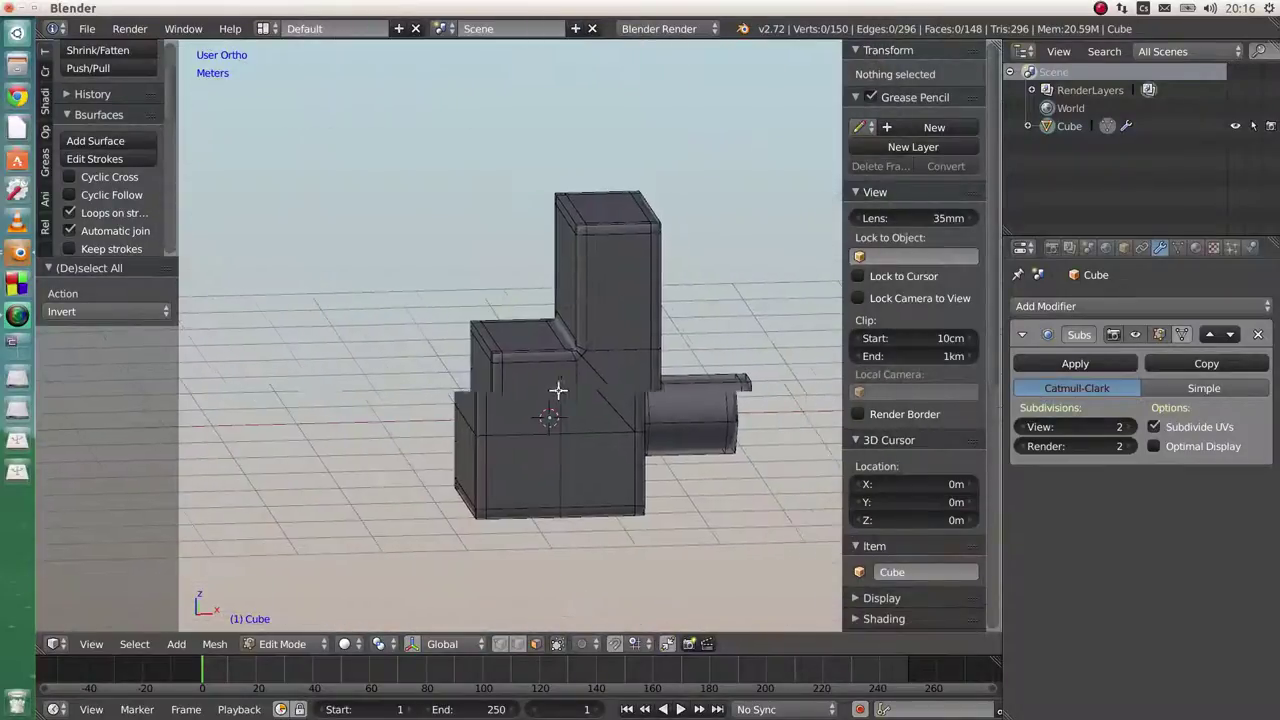
pyautogui.moveTo(557, 390); pyautogui.dragTo(537, 410, button='middle')
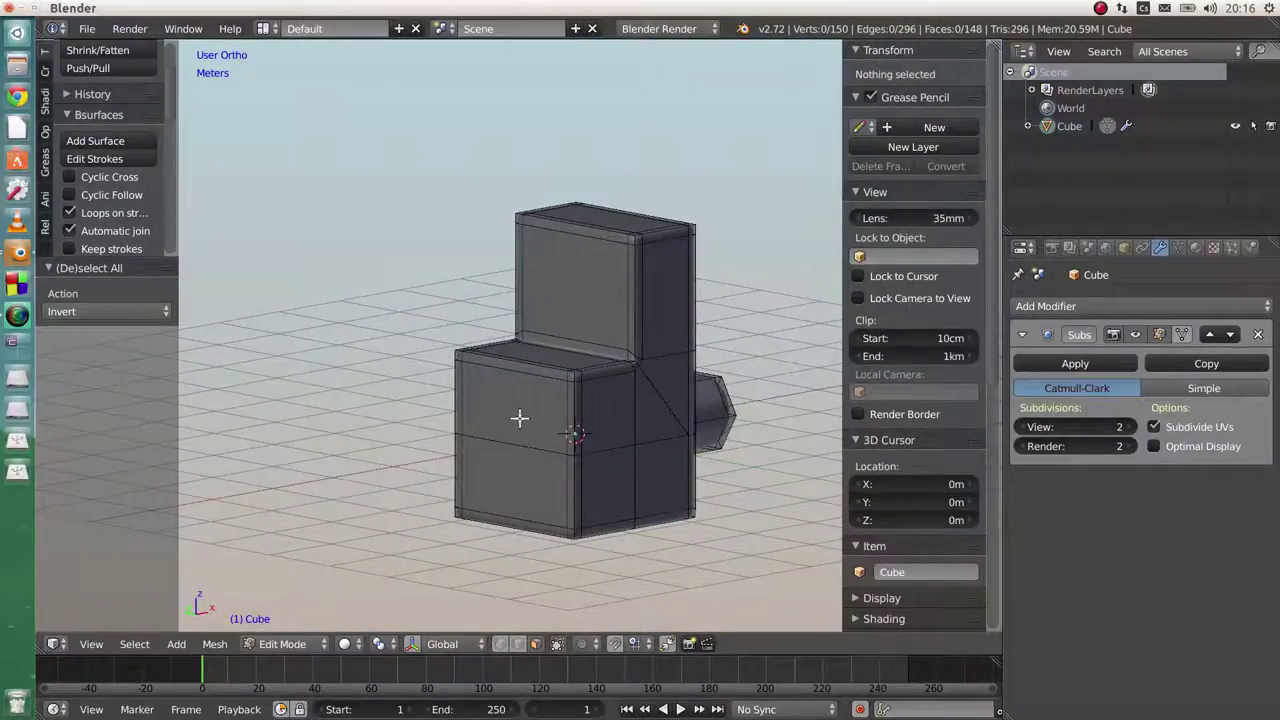
# Select the two large faces, one above the other, on the -X side of the lower block
pyautogui.scroll(2, 526, 427)
pyautogui.scroll(1, 543, 447)
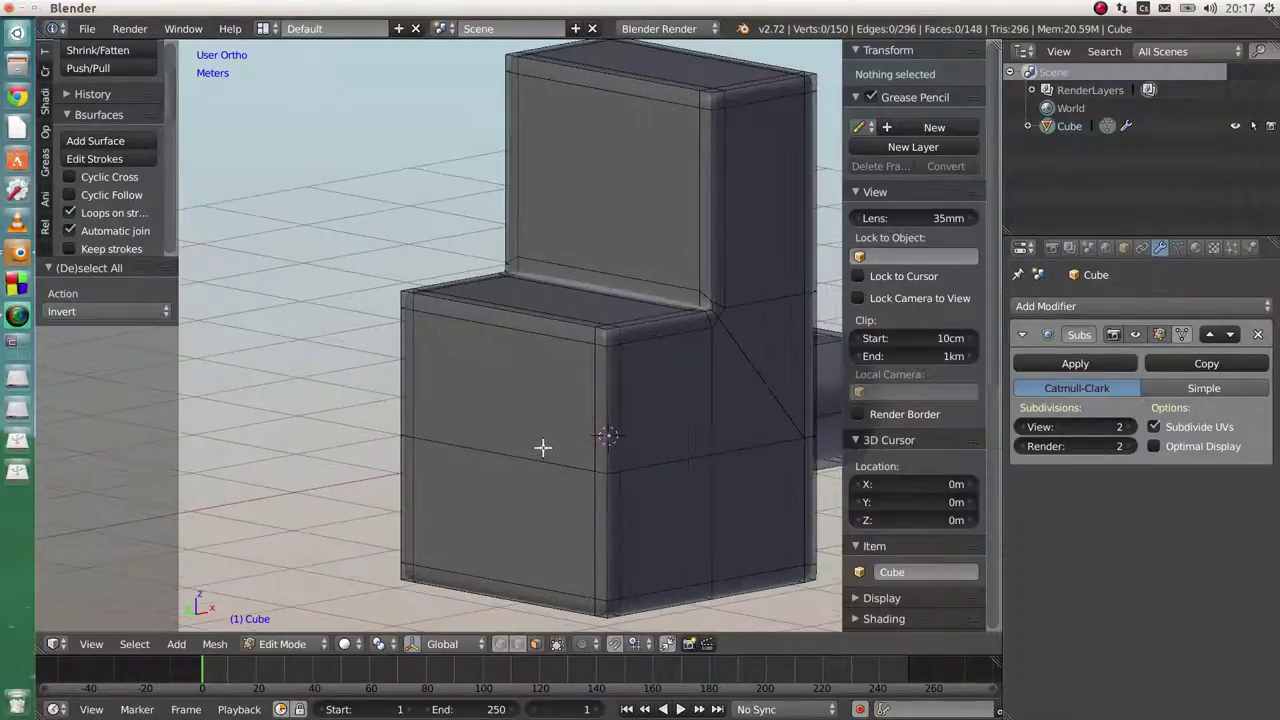
pyautogui.rightClick(512, 400)
pyautogui.keyDown('shift'); pyautogui.rightClick(530, 468); pyautogui.keyUp('shift')
pyautogui.moveTo(540, 466); pyautogui.dragTo(537, 363, button='middle')
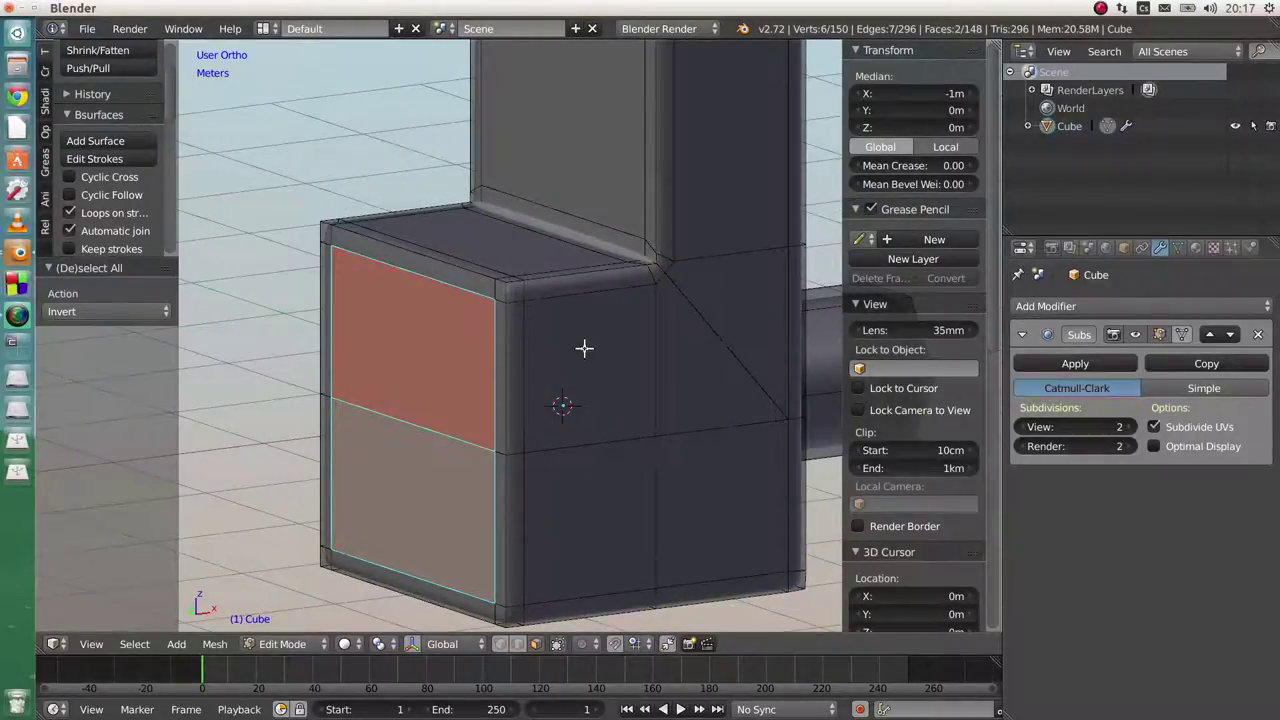
# Extend the selection over the large flat -Y faces, the lower block's top face and the upper block's -X face
pyautogui.keyDown('shift'); pyautogui.rightClick(584, 347); pyautogui.keyUp('shift')
pyautogui.keyDown('shift'); pyautogui.rightClick(737, 346); pyautogui.keyUp('shift')
pyautogui.keyDown('shift'); pyautogui.rightClick(706, 420); pyautogui.keyUp('shift')
pyautogui.keyDown('shift'); pyautogui.rightClick(720, 500); pyautogui.keyUp('shift')
pyautogui.keyDown('shift'); pyautogui.rightClick(634, 483); pyautogui.keyUp('shift')
pyautogui.keyDown('shift'); pyautogui.rightClick(765, 113); pyautogui.keyUp('shift')
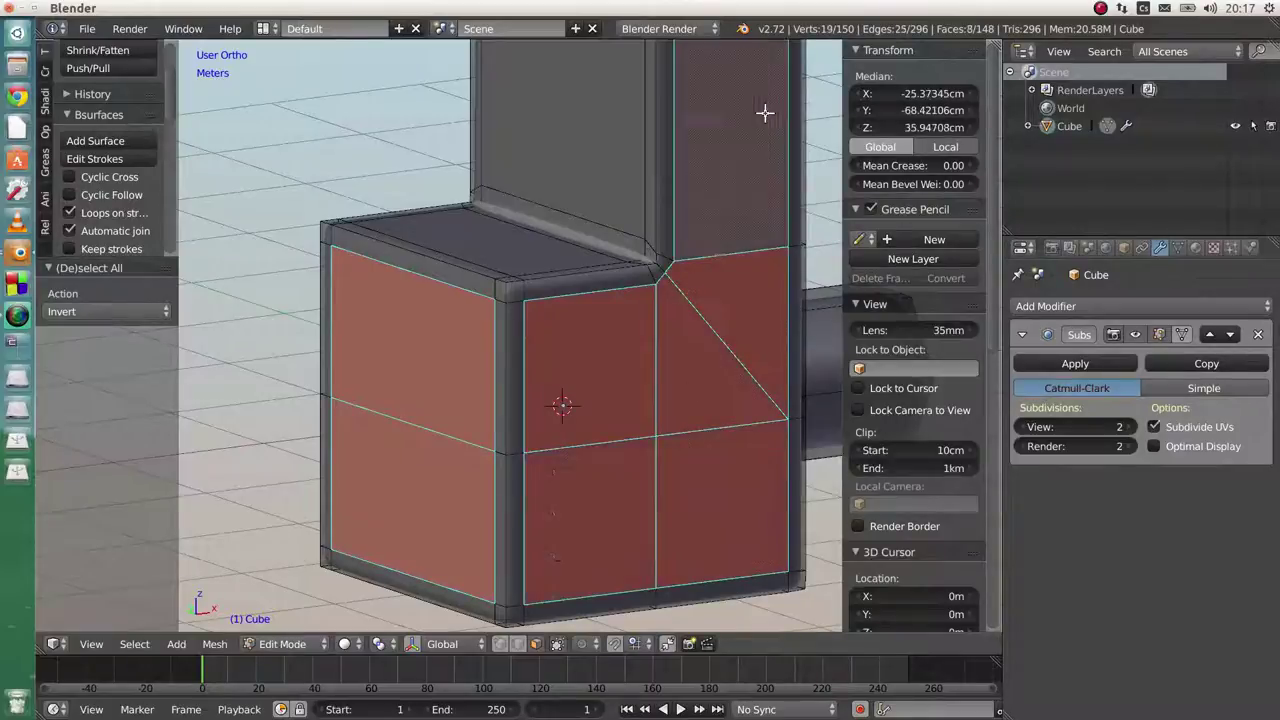
pyautogui.moveTo(714, 237); pyautogui.dragTo(474, 366, button='middle')
pyautogui.keyDown('shift'); pyautogui.rightClick(482, 365); pyautogui.keyUp('shift')
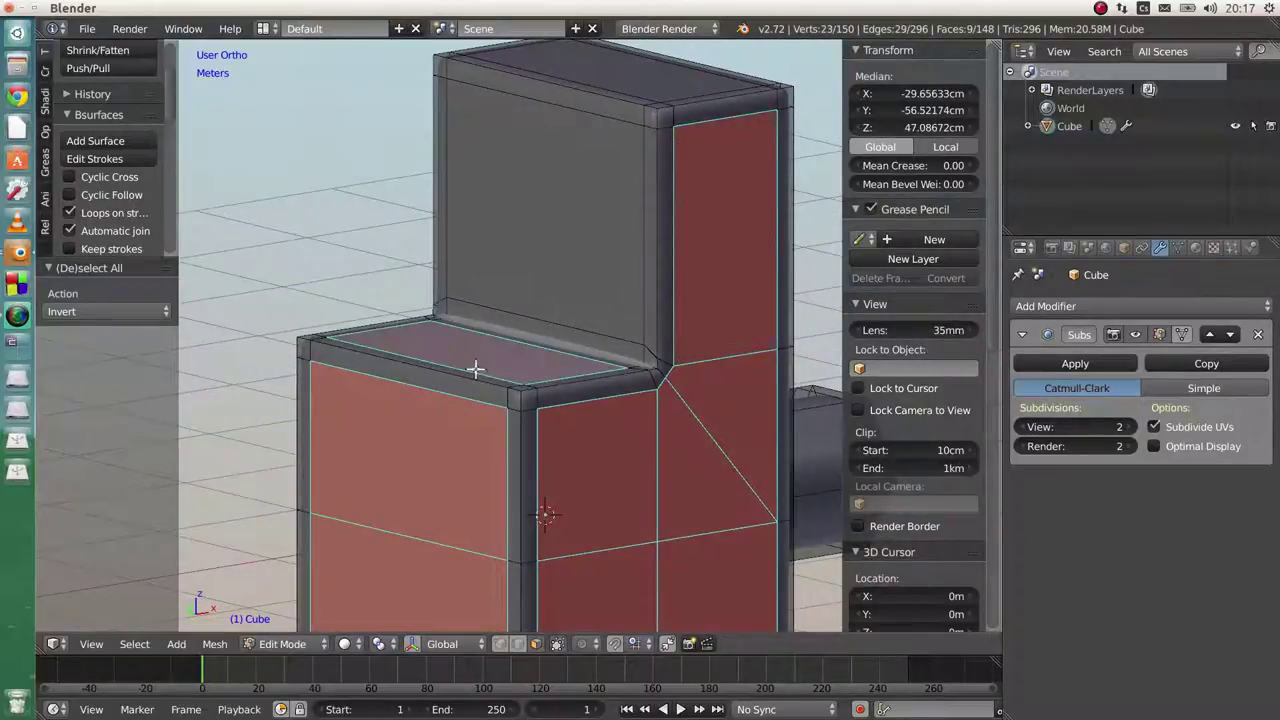
pyautogui.keyDown('shift'); pyautogui.rightClick(545, 260); pyautogui.keyUp('shift')
pyautogui.moveTo(545, 260); pyautogui.dragTo(669, 393, button='middle')
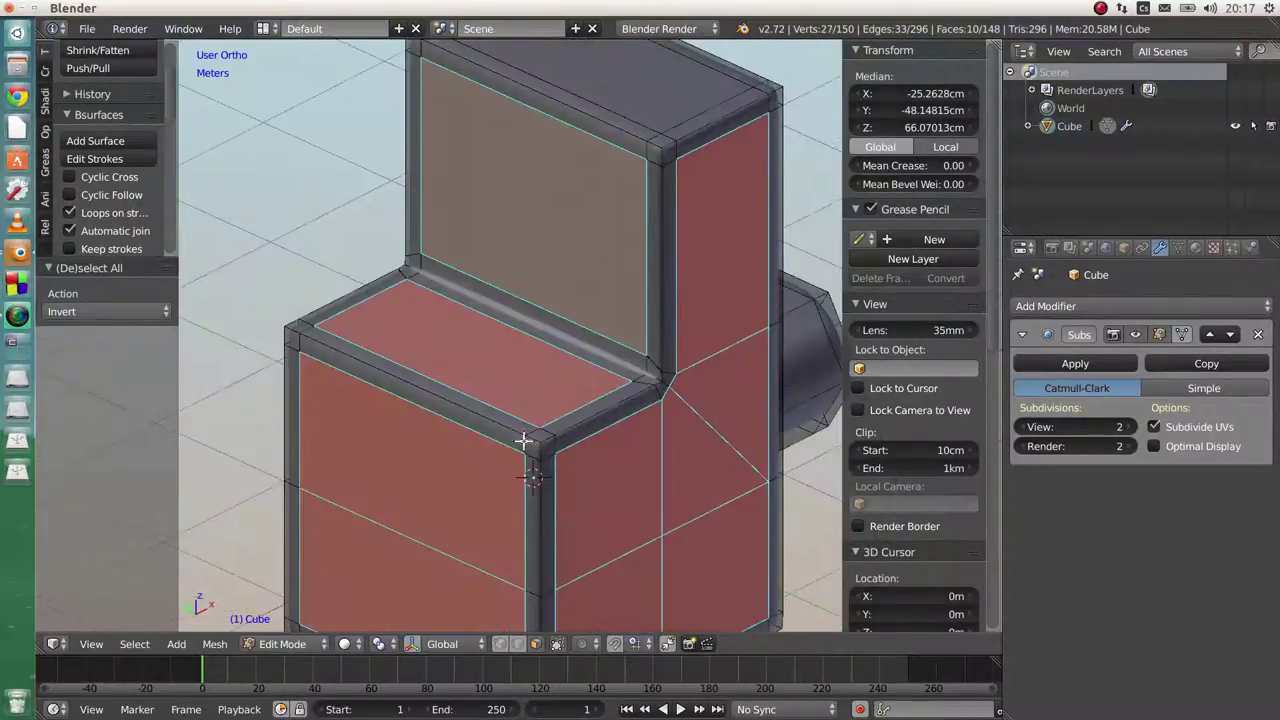
# Select only the two stacked large faces on the lower block's -X side and extrude them in place
pyautogui.keyDown('shift'); pyautogui.moveTo(471, 496); pyautogui.dragTo(518, 345, button='middle'); pyautogui.keyUp('shift')
pyautogui.rightClick(454, 331)
pyautogui.keyDown('shift'); pyautogui.rightClick(465, 465); pyautogui.keyUp('shift')
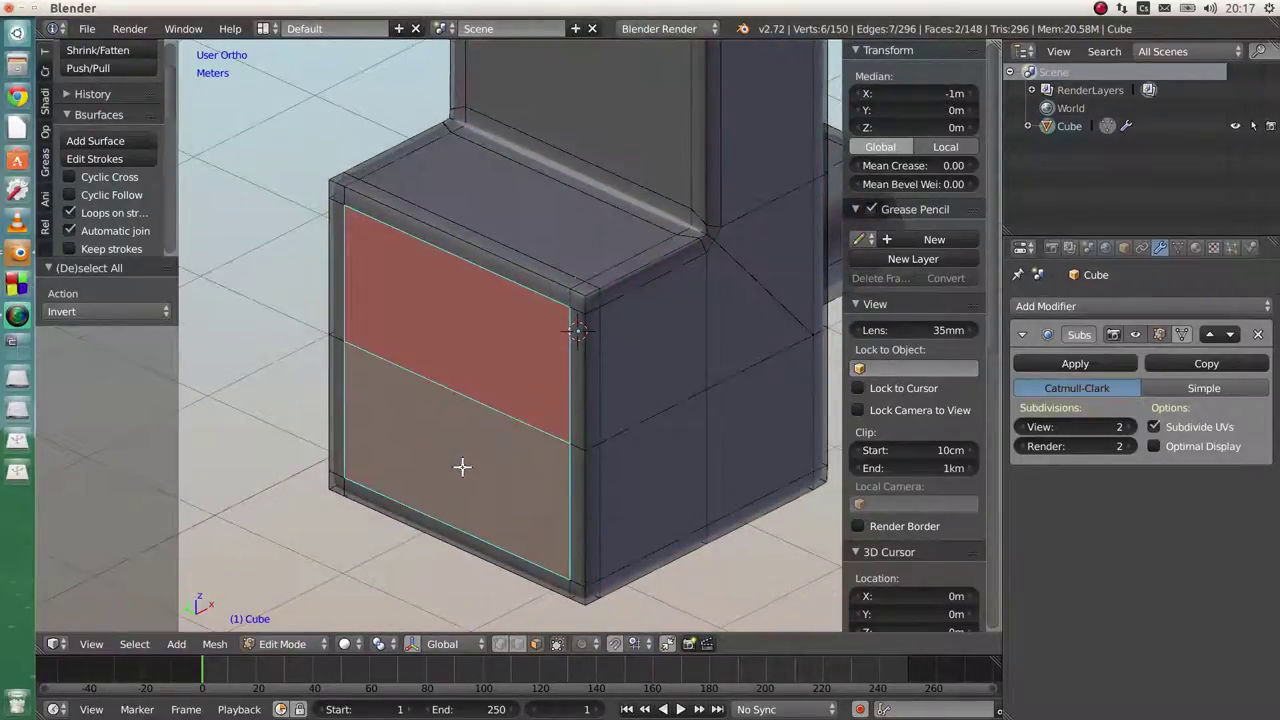
pyautogui.moveTo(465, 464); pyautogui.dragTo(480, 400, button='middle')
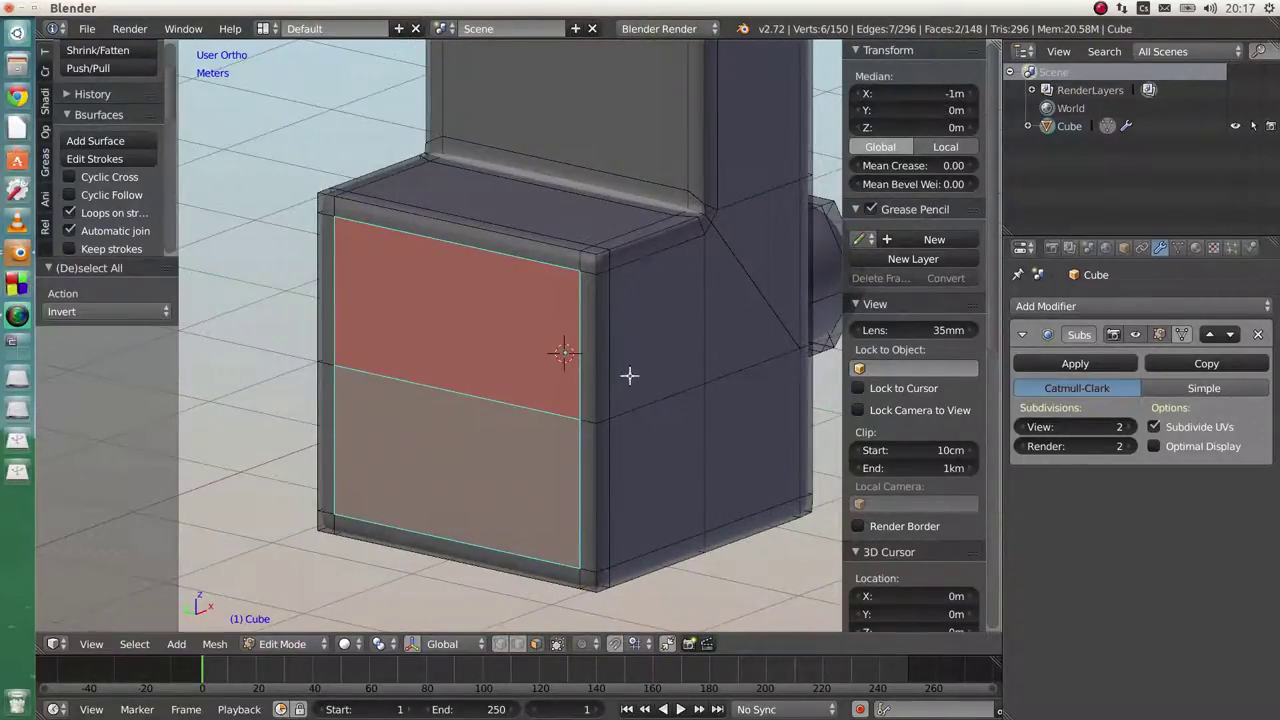
pyautogui.press('e')
pyautogui.rightClick(617, 348)
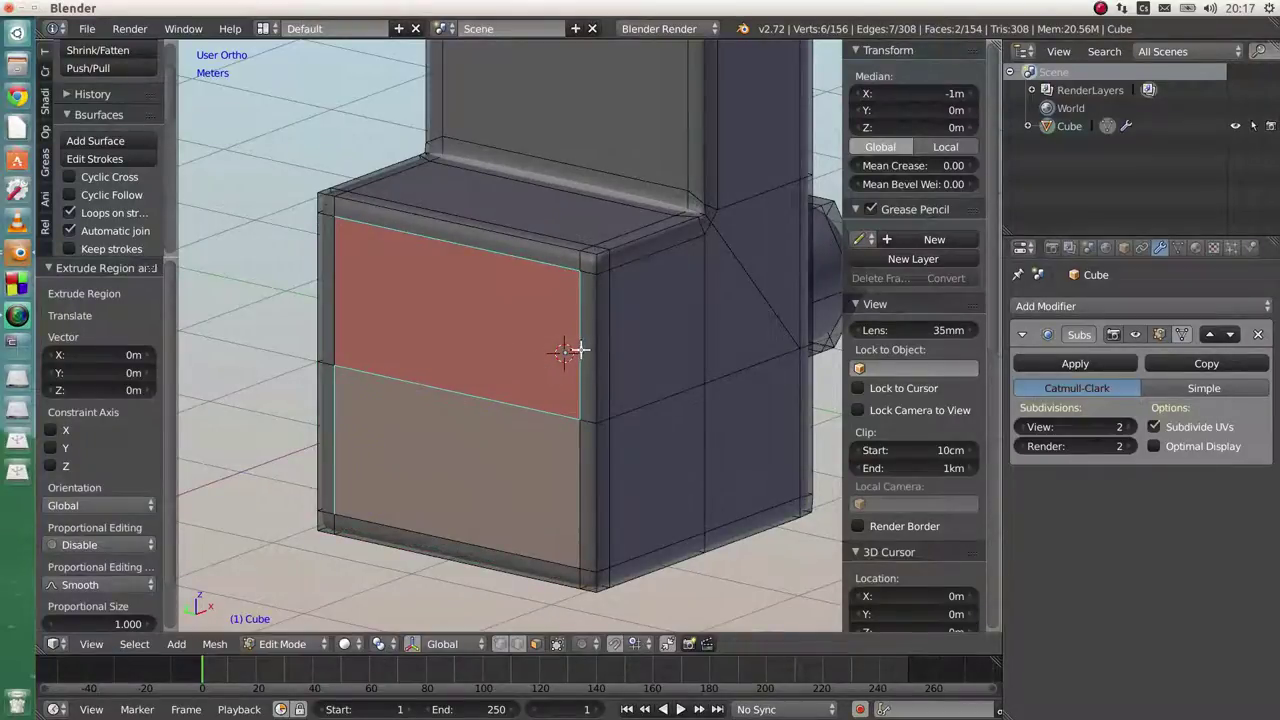
# Reshape the extruded faces with LoopTools Circle, using a custom radius of 0.38
pyautogui.press('w')
pyautogui.moveTo(560, 94)
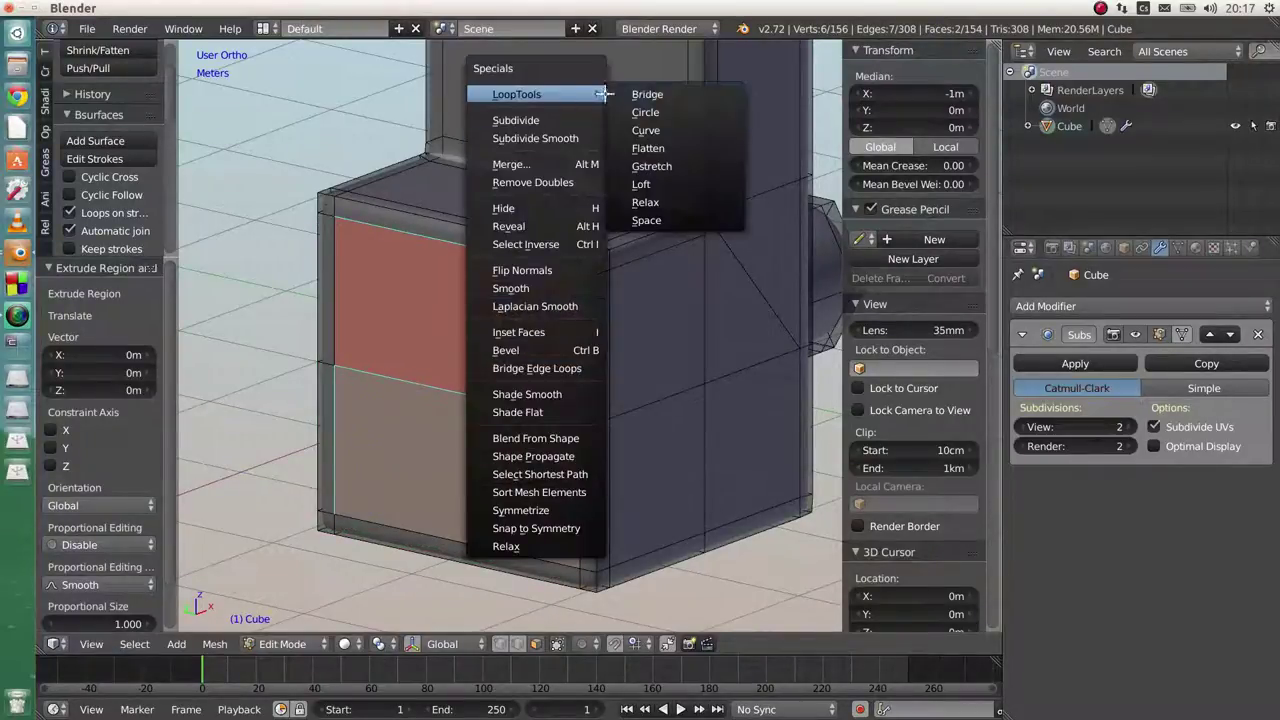
pyautogui.click(668, 112)
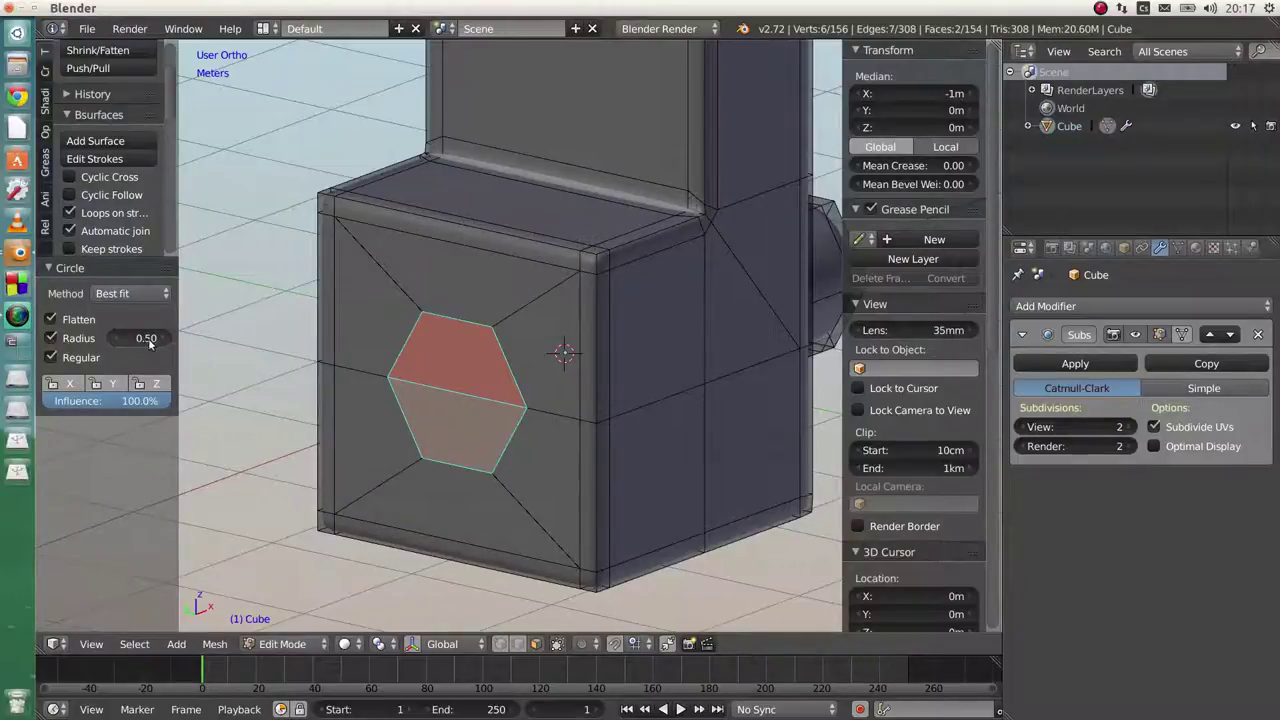
pyautogui.moveTo(105, 339); pyautogui.dragTo(133, 341)
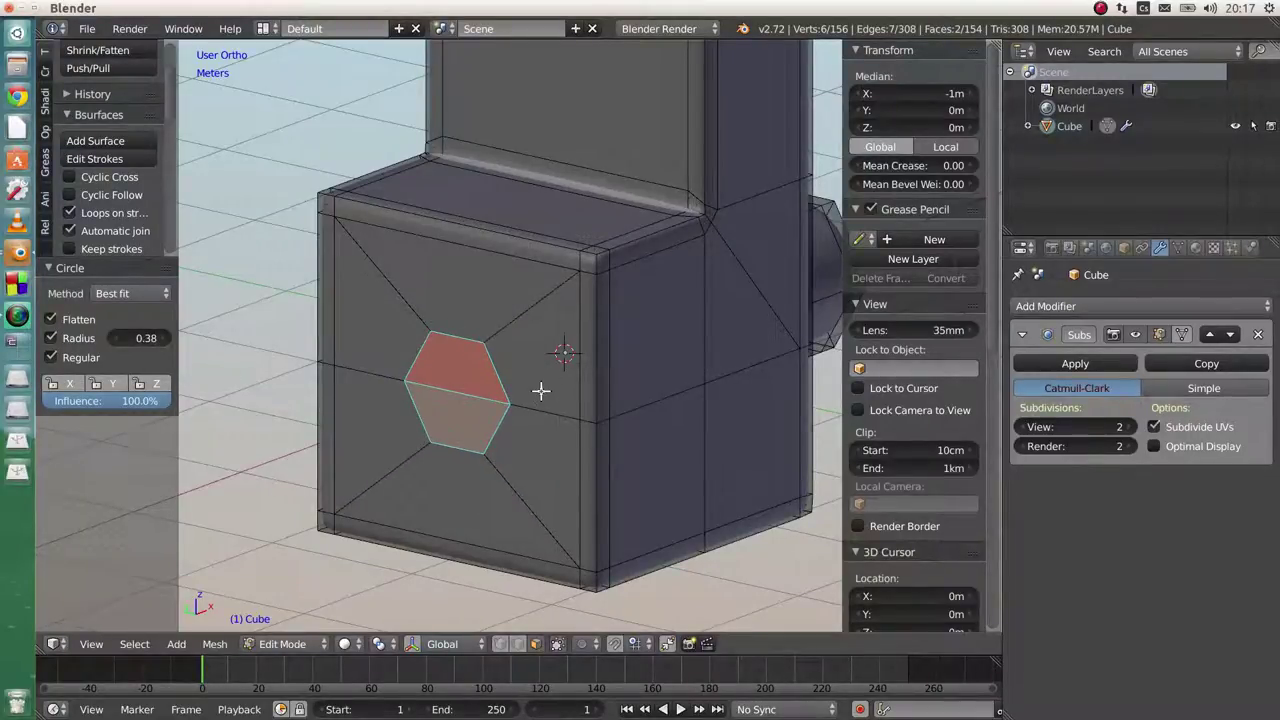
# Extrude the hexagonal faces about 58.4 cm into the block to form a hole
pyautogui.moveTo(540, 390); pyautogui.dragTo(580, 391, button='middle')
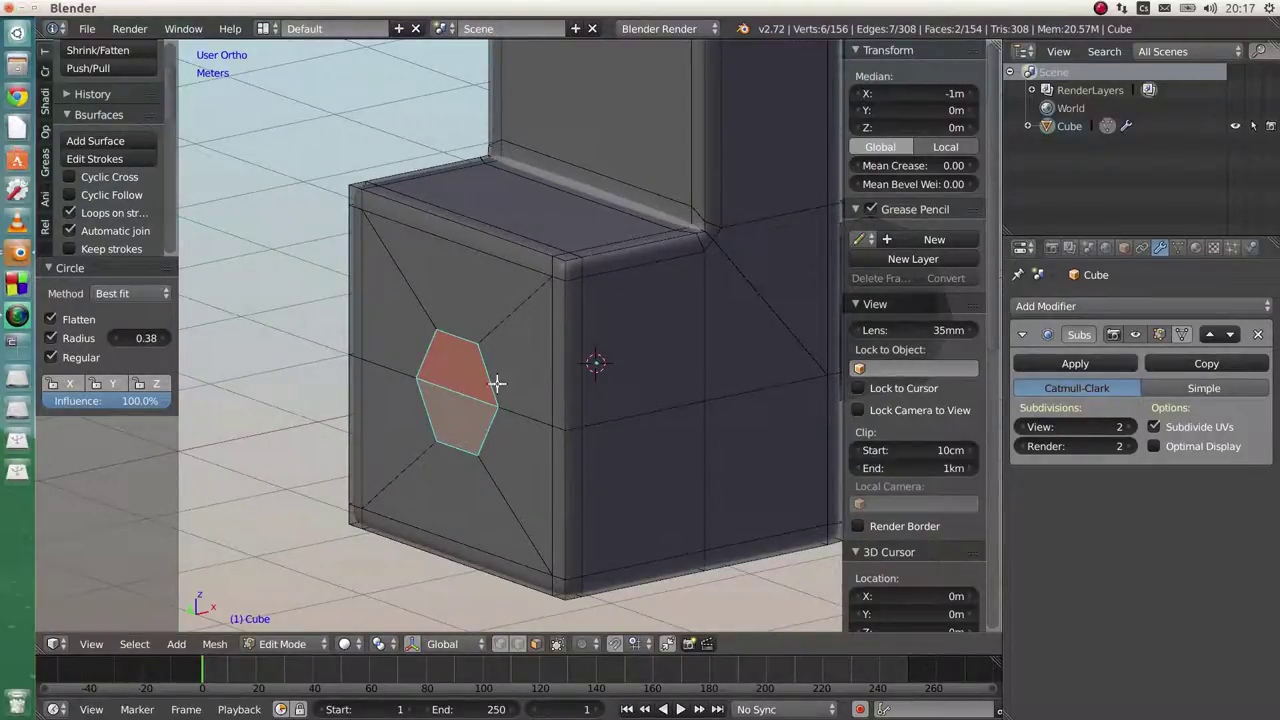
pyautogui.moveTo(494, 377)
pyautogui.mouseDown(button='middle')
pyautogui.moveTo(526, 377)
pyautogui.moveTo(537, 457)
pyautogui.moveTo(479, 390)
pyautogui.moveTo(504, 386)
pyautogui.mouseUp(button='middle')
pyautogui.press('e')
pyautogui.click(537, 376)
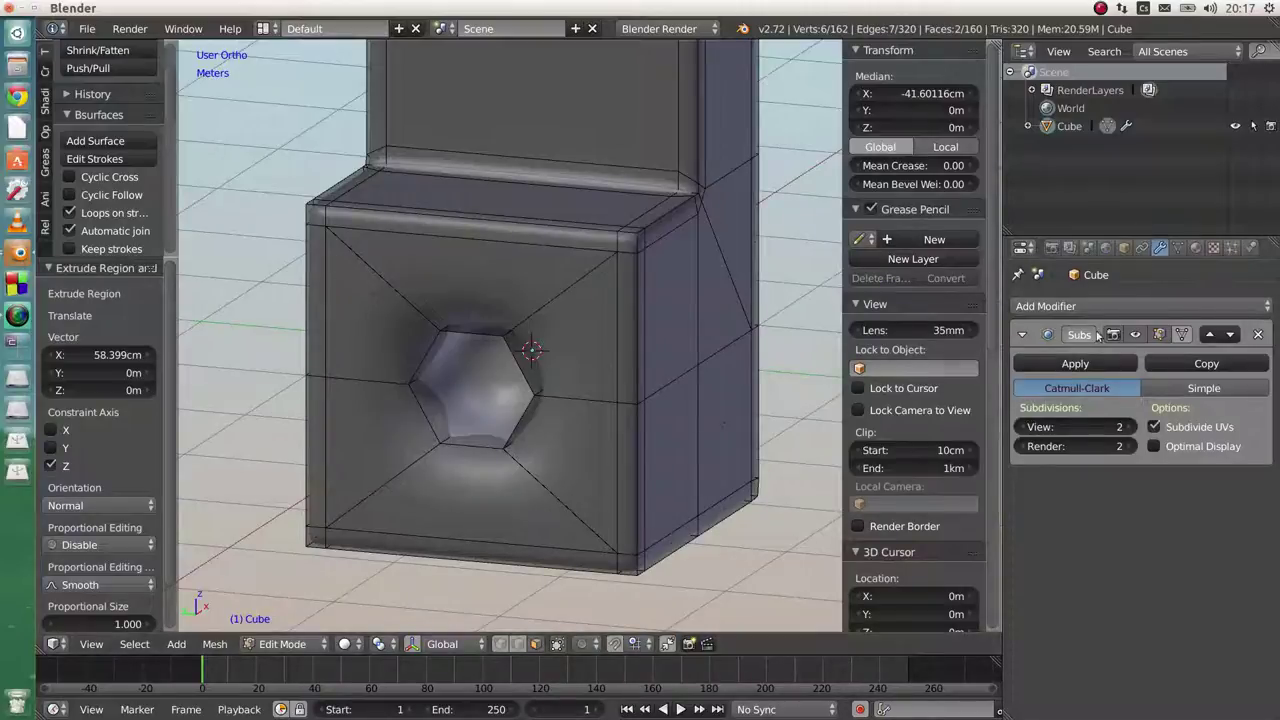
# Turn off the Subdivision Surface viewport preview and select the edge loops around the hole's opening and its floor
pyautogui.click(1135, 340)
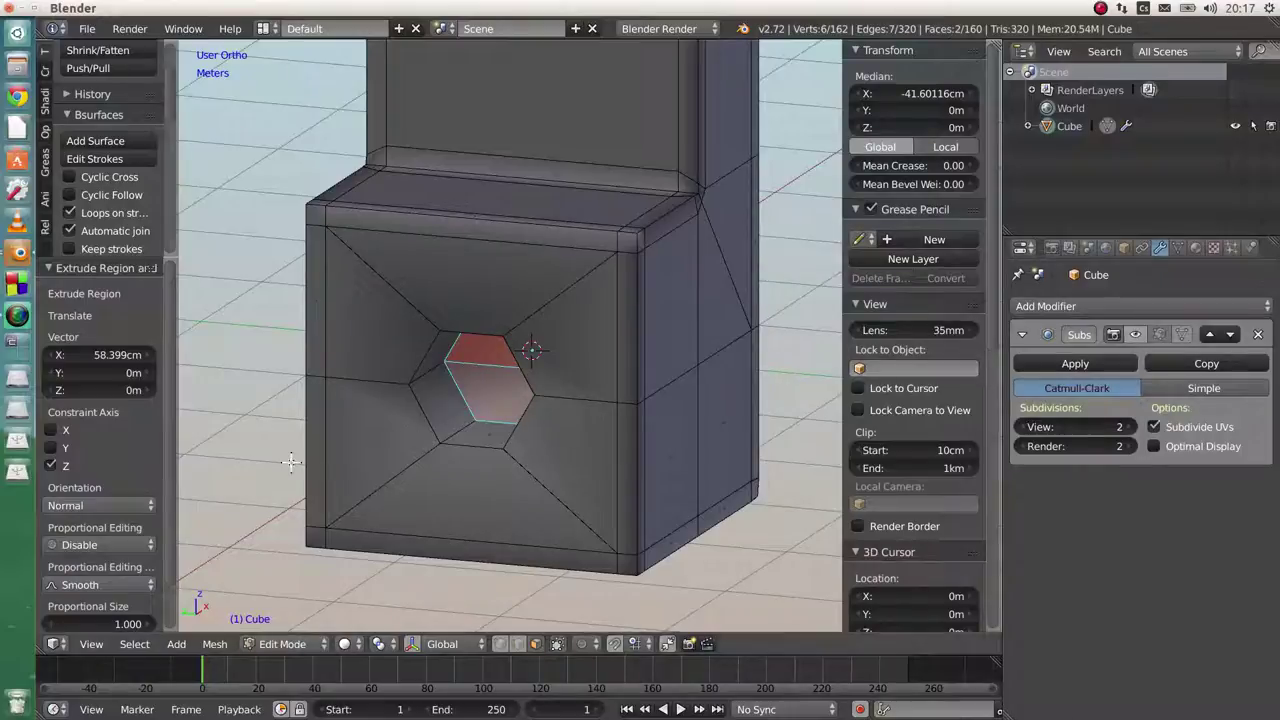
pyautogui.scroll(3, 470, 385)
pyautogui.click(518, 644)
pyautogui.keyDown('shift'); pyautogui.rightClick(476, 352); pyautogui.keyUp('shift')
pyautogui.keyDown('alt'); pyautogui.keyDown('shift'); pyautogui.rightClick(388, 350); pyautogui.keyUp('shift'); pyautogui.keyUp('alt')
pyautogui.moveTo(389, 354); pyautogui.dragTo(428, 329, button='middle')
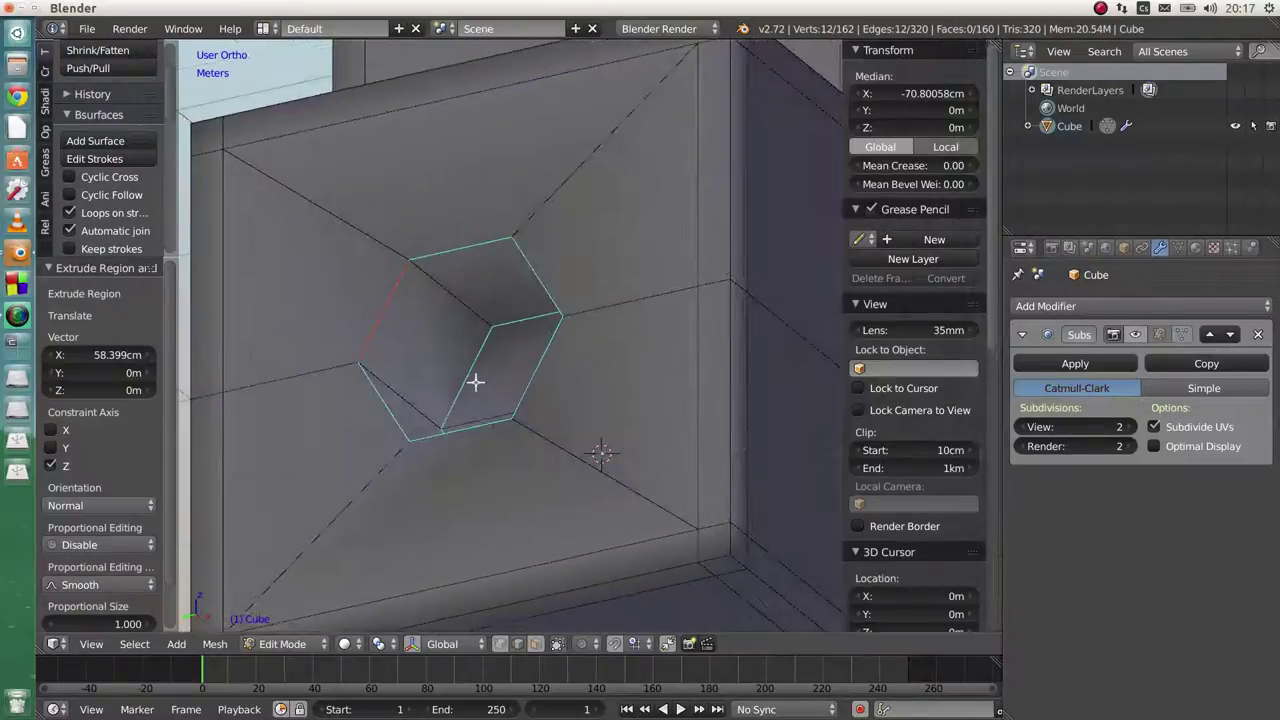
pyautogui.moveTo(486, 394); pyautogui.dragTo(582, 298, button='middle')
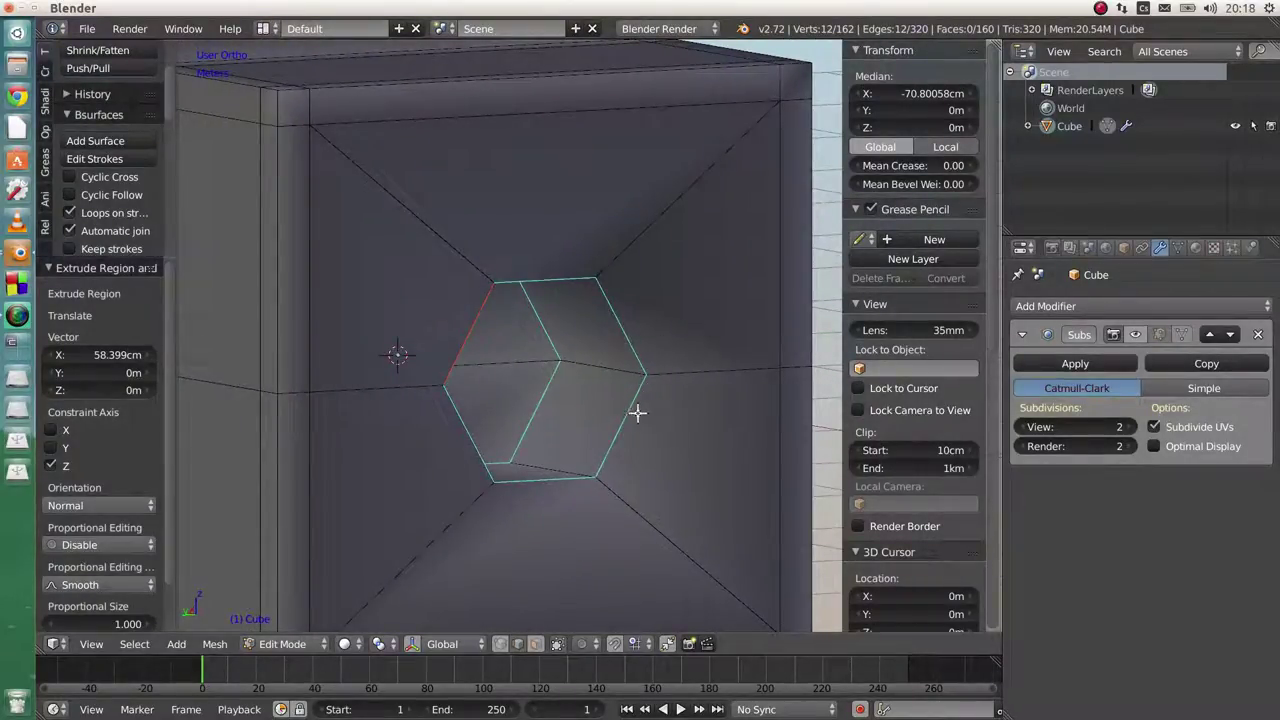
pyautogui.moveTo(631, 417); pyautogui.dragTo(597, 397, button='middle')
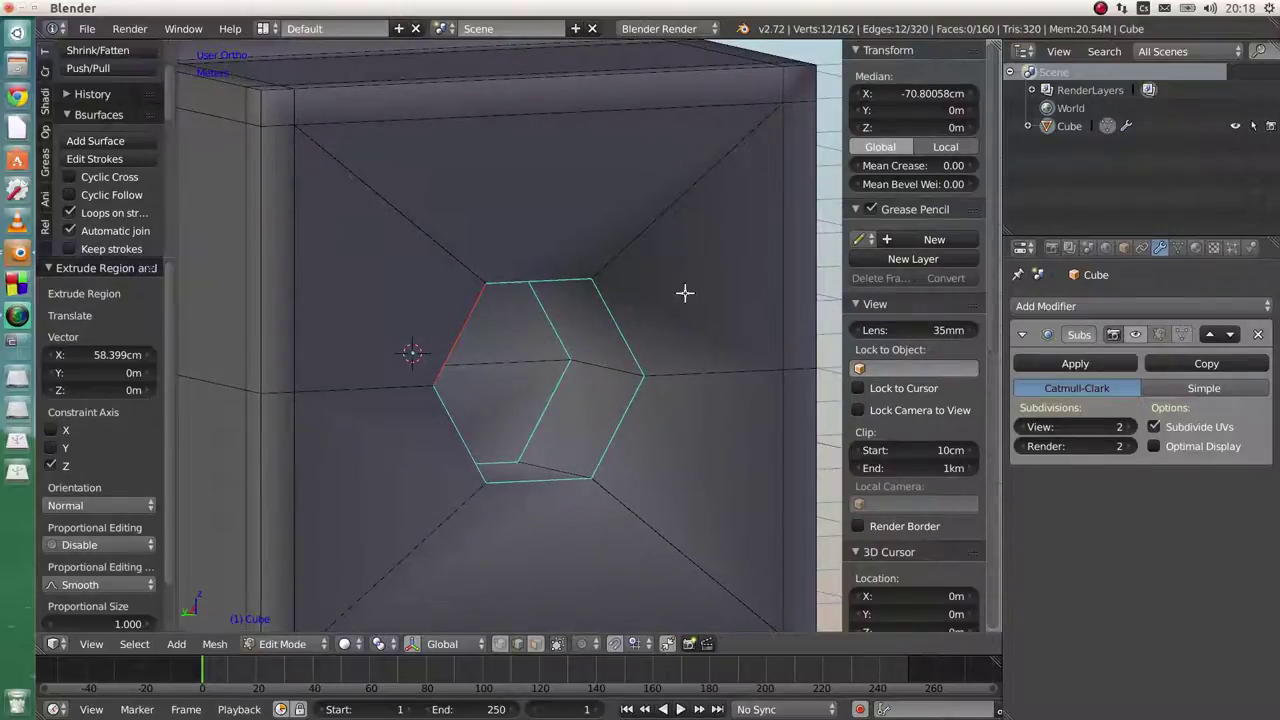
# Bevel the two hexagonal edge loops by an offset of 0.079 with 2 segments and a profile of 1
pyautogui.press('w')
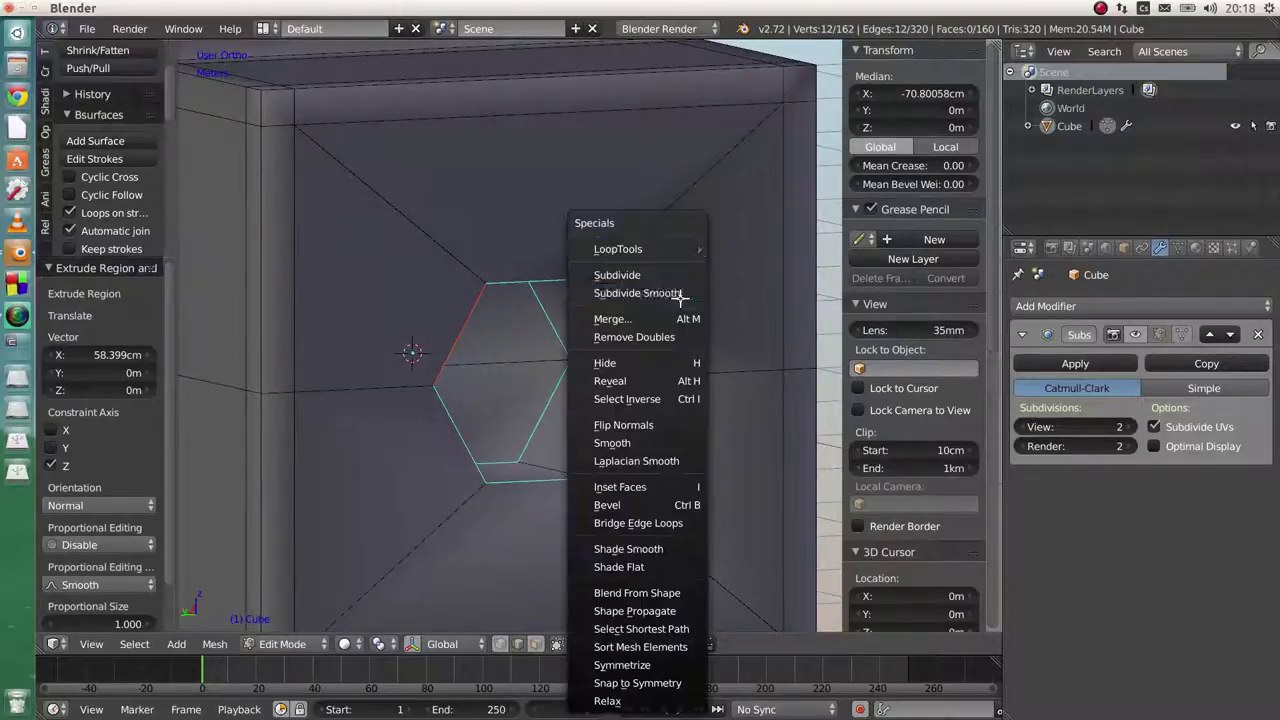
pyautogui.click(660, 503)
pyautogui.click(674, 514)
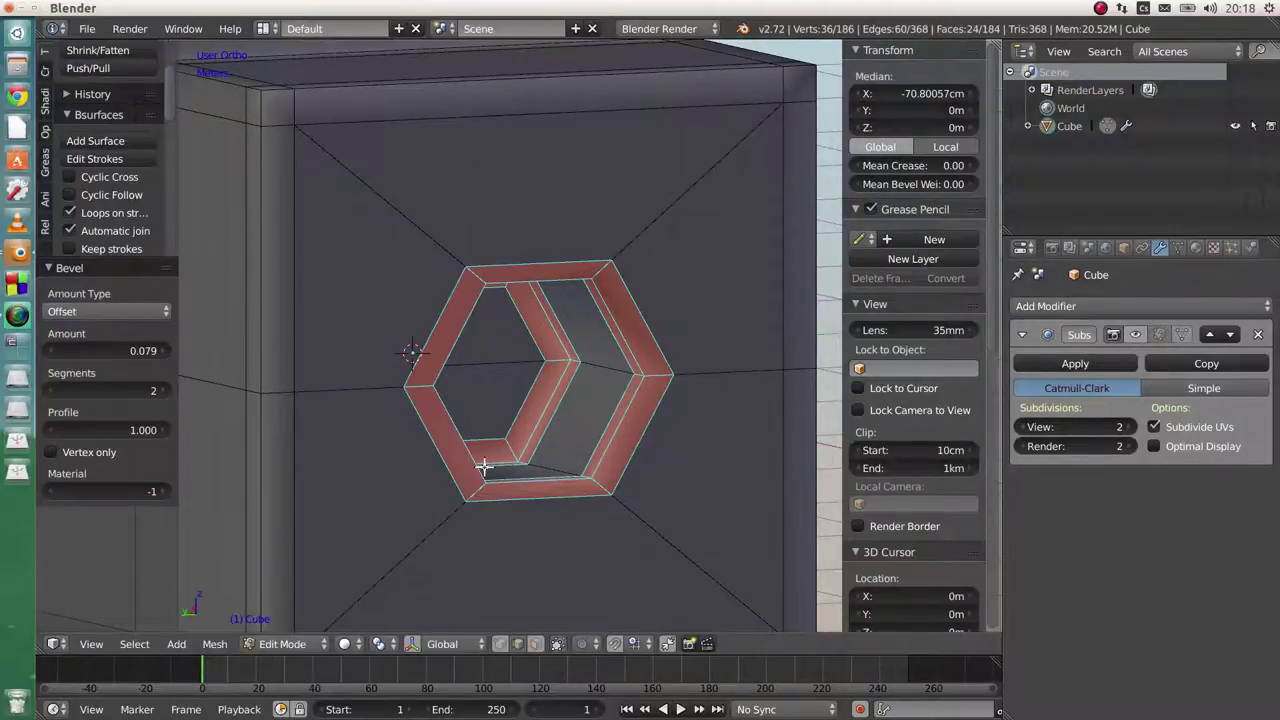
pyautogui.moveTo(486, 466); pyautogui.dragTo(400, 471, button='middle')
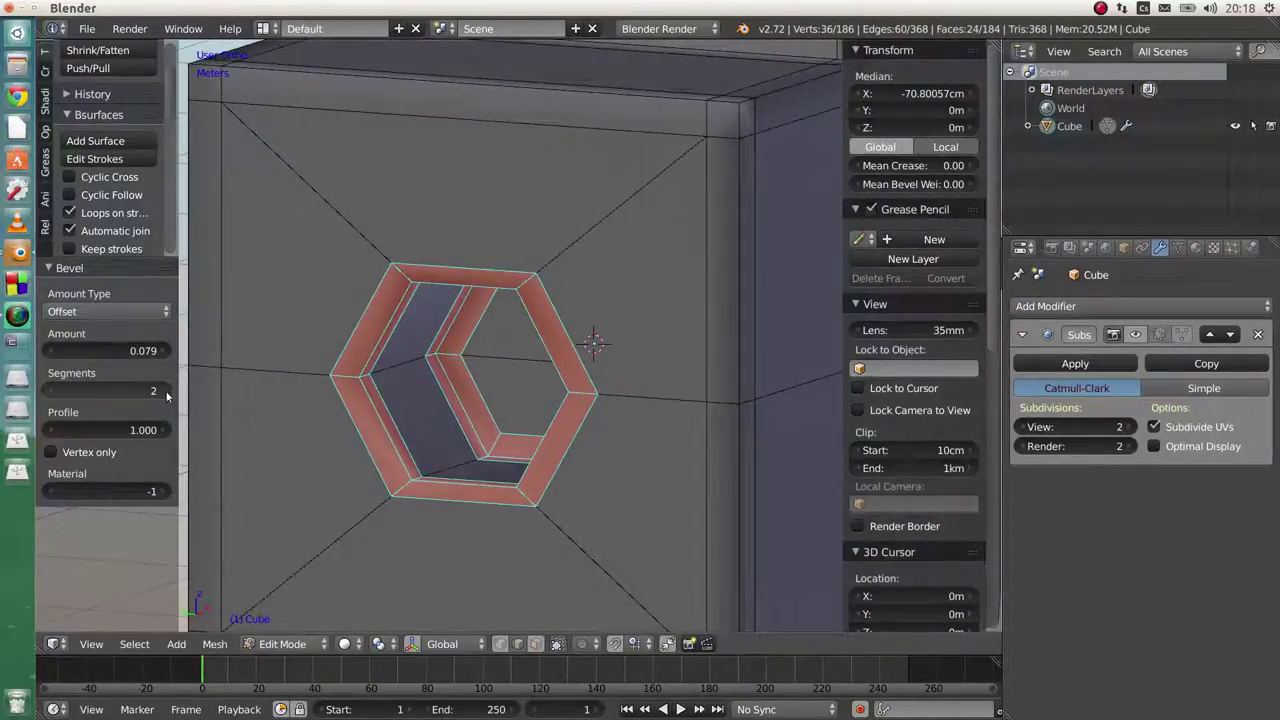
# Switch to Object Mode and turn the Subdivision Surface viewport preview back on
pyautogui.moveTo(442, 452)
pyautogui.mouseDown(button='middle')
pyautogui.moveTo(474, 428)
pyautogui.moveTo(467, 456)
pyautogui.mouseUp(button='middle')
pyautogui.press('Tab')
pyautogui.click(363, 402)
pyautogui.scroll(-4, 467, 451)
pyautogui.click(1135, 334)
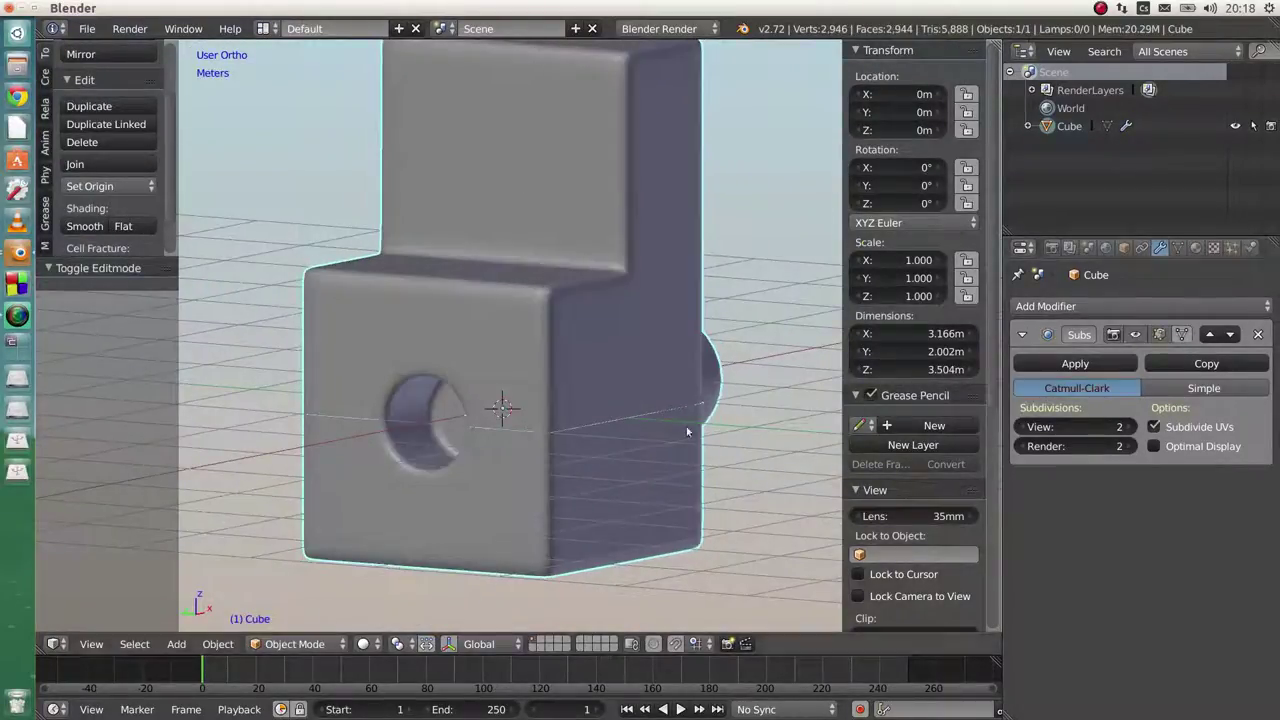
# Compare the smoothed hole with its cage in Edit Mode, and return to Object Mode to view the whole shape
pyautogui.moveTo(487, 422)
pyautogui.mouseDown(button='middle')
pyautogui.moveTo(590, 380)
pyautogui.moveTo(668, 392)
pyautogui.moveTo(600, 415)
pyautogui.moveTo(492, 407)
pyautogui.mouseUp(button='middle')
pyautogui.scroll(4, 492, 407)
pyautogui.press('Tab')
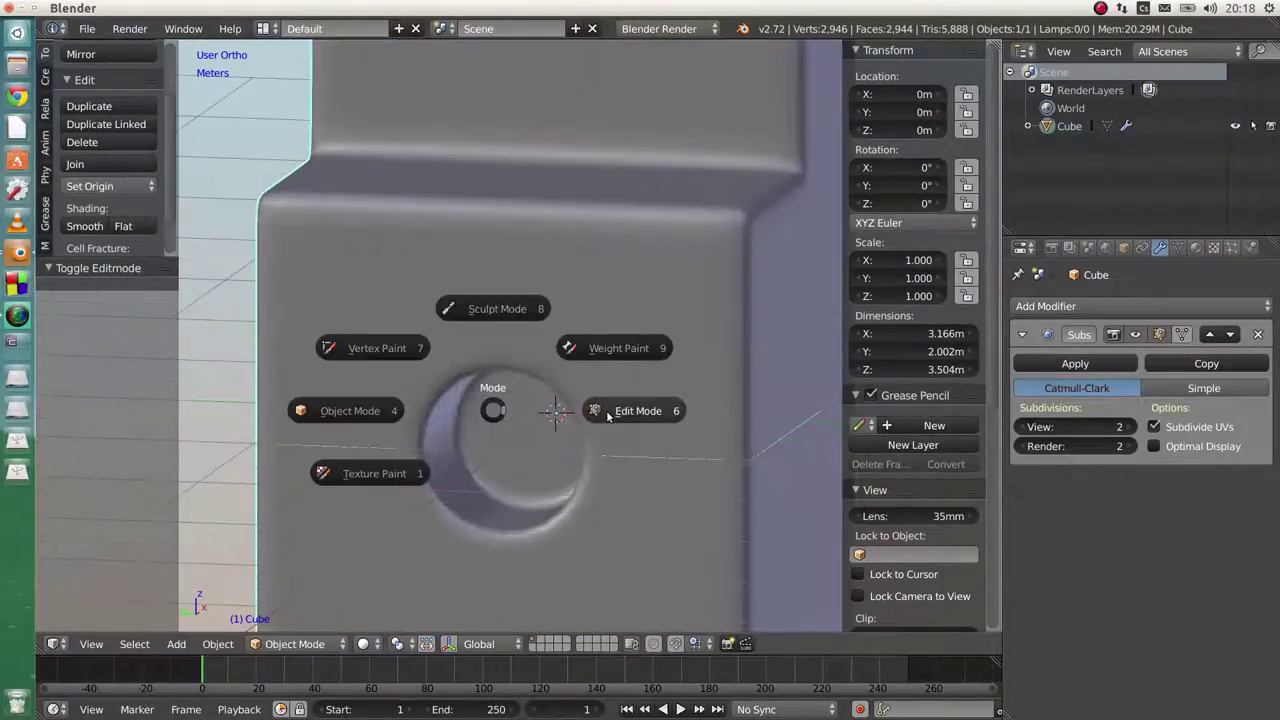
pyautogui.click(611, 414)
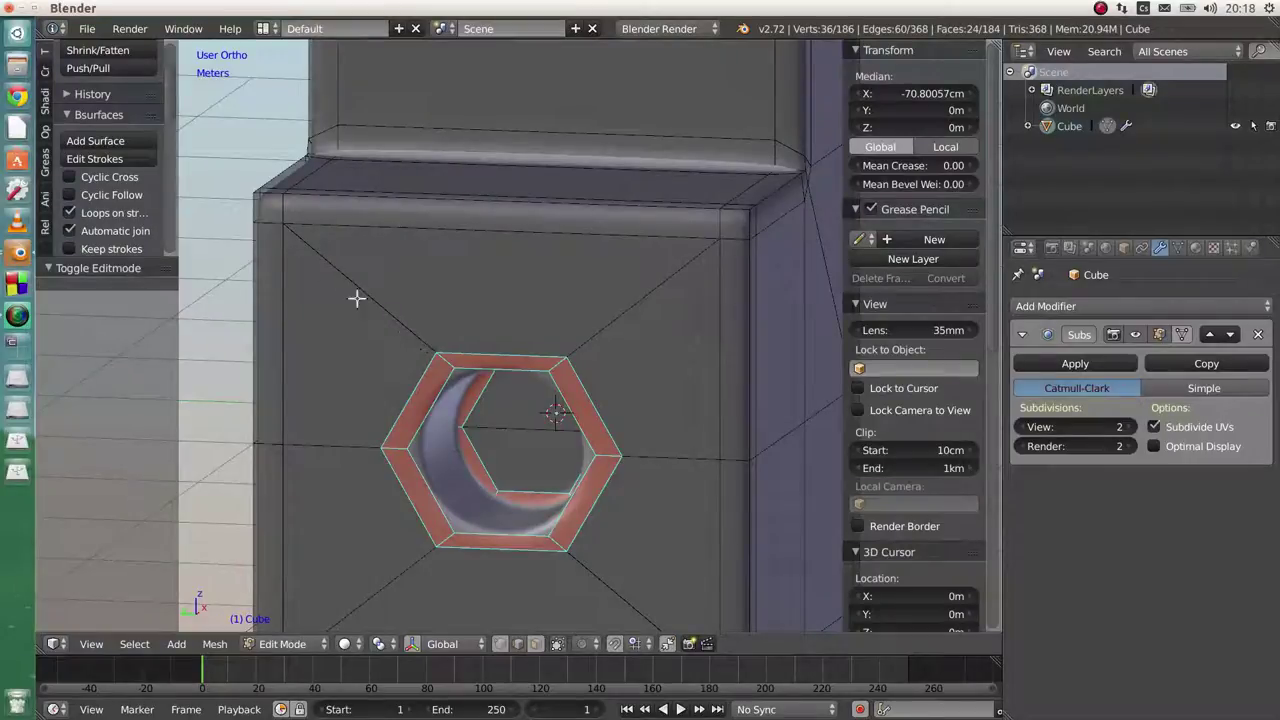
pyautogui.scroll(-3, 501, 321)
pyautogui.moveTo(608, 334); pyautogui.dragTo(490, 368, button='middle')
pyautogui.press('Tab')
pyautogui.click(295, 366)
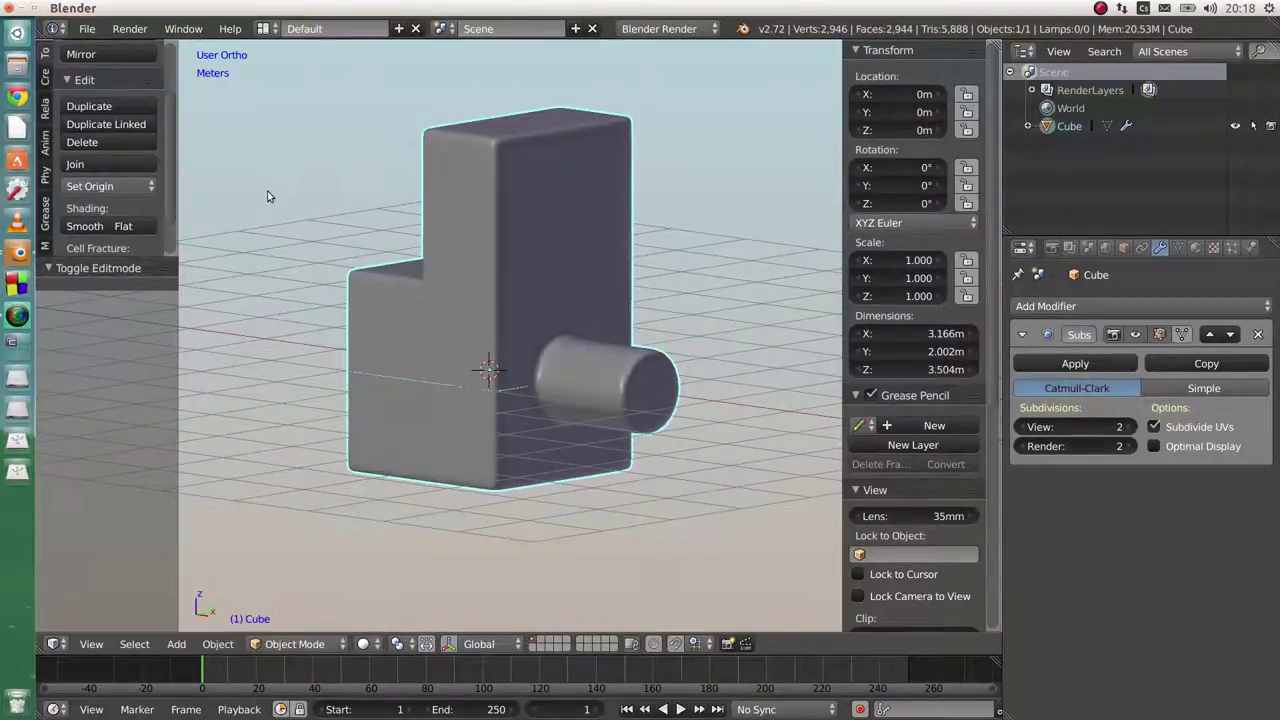
# Open the recent file Kompresor01.blend
pyautogui.click(100, 30)
pyautogui.moveTo(160, 87)
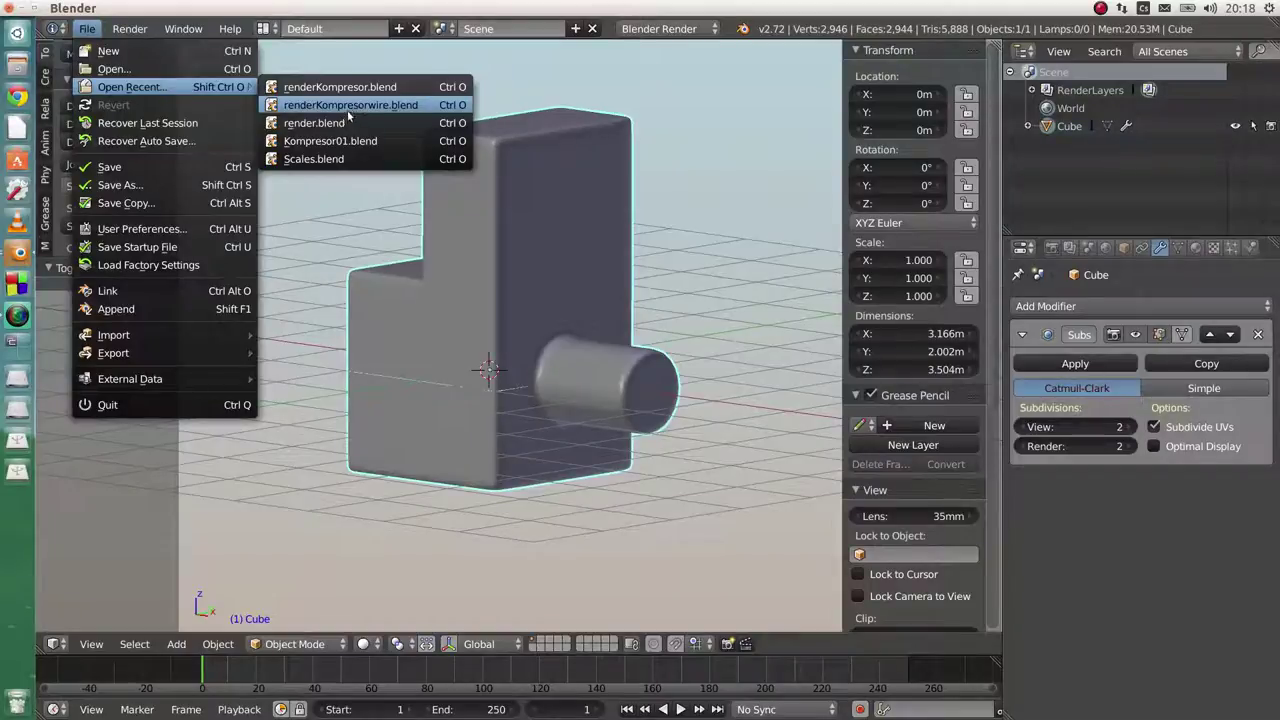
pyautogui.click(348, 142)
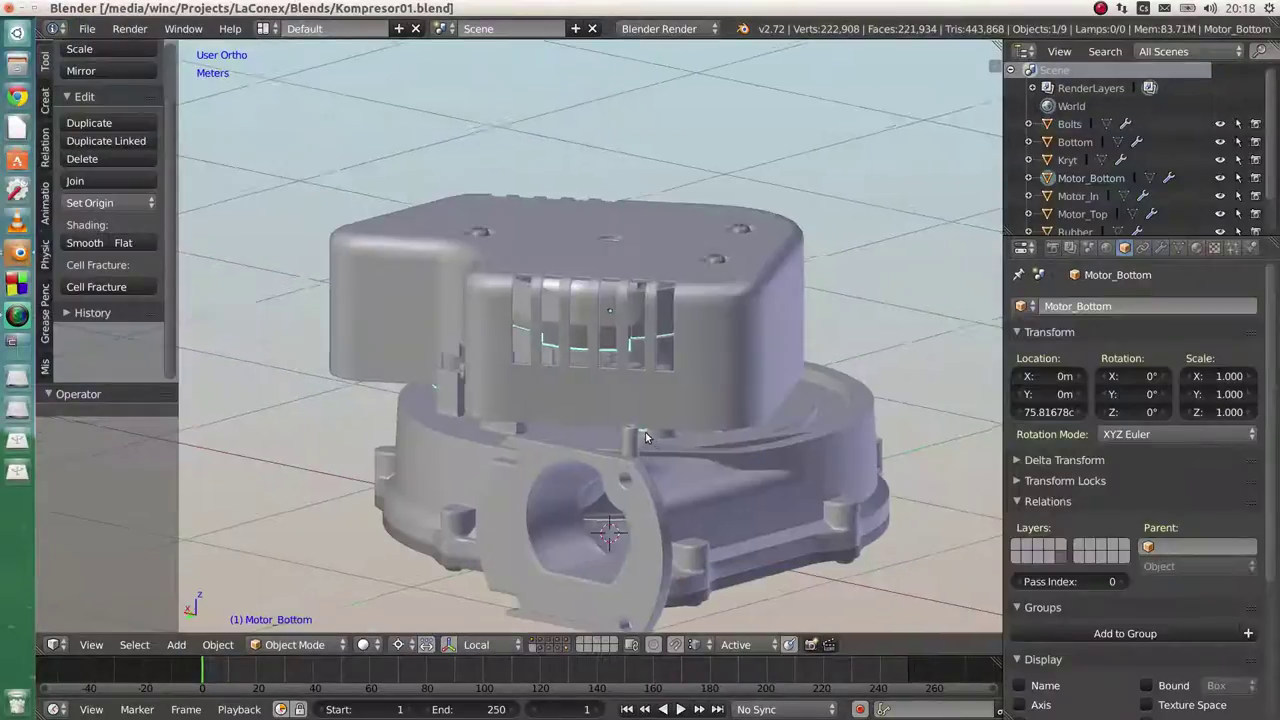
# Move the Kryt cover up off the motor by about 38 cm in X, 30 cm in Y and 63 cm in Z
pyautogui.moveTo(645, 432); pyautogui.dragTo(694, 365, button='middle')
pyautogui.rightClick(694, 365)
pyautogui.press('g')
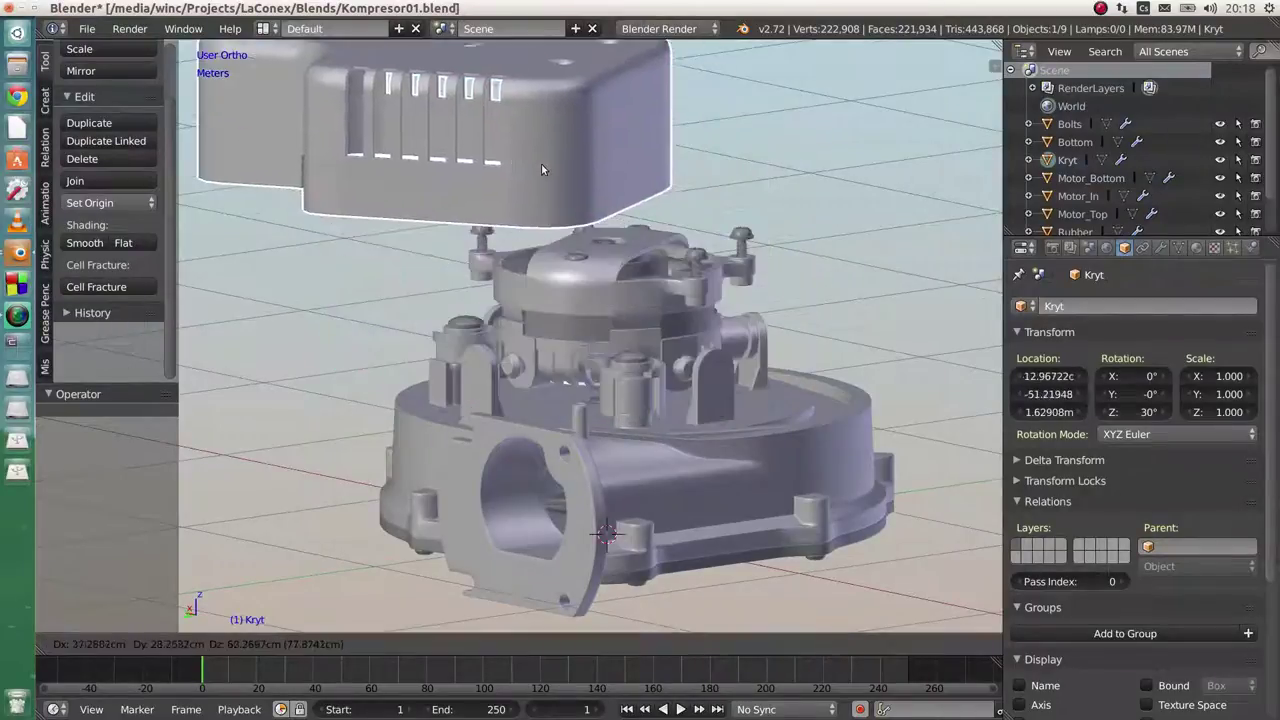
pyautogui.click(541, 163)
# Select the Top housing beneath the motor and enter Edit Mode to show its mesh
pyautogui.keyDown('shift'); pyautogui.moveTo(754, 453); pyautogui.dragTo(692, 324, button='middle'); pyautogui.keyUp('shift')
pyautogui.rightClick(666, 353)
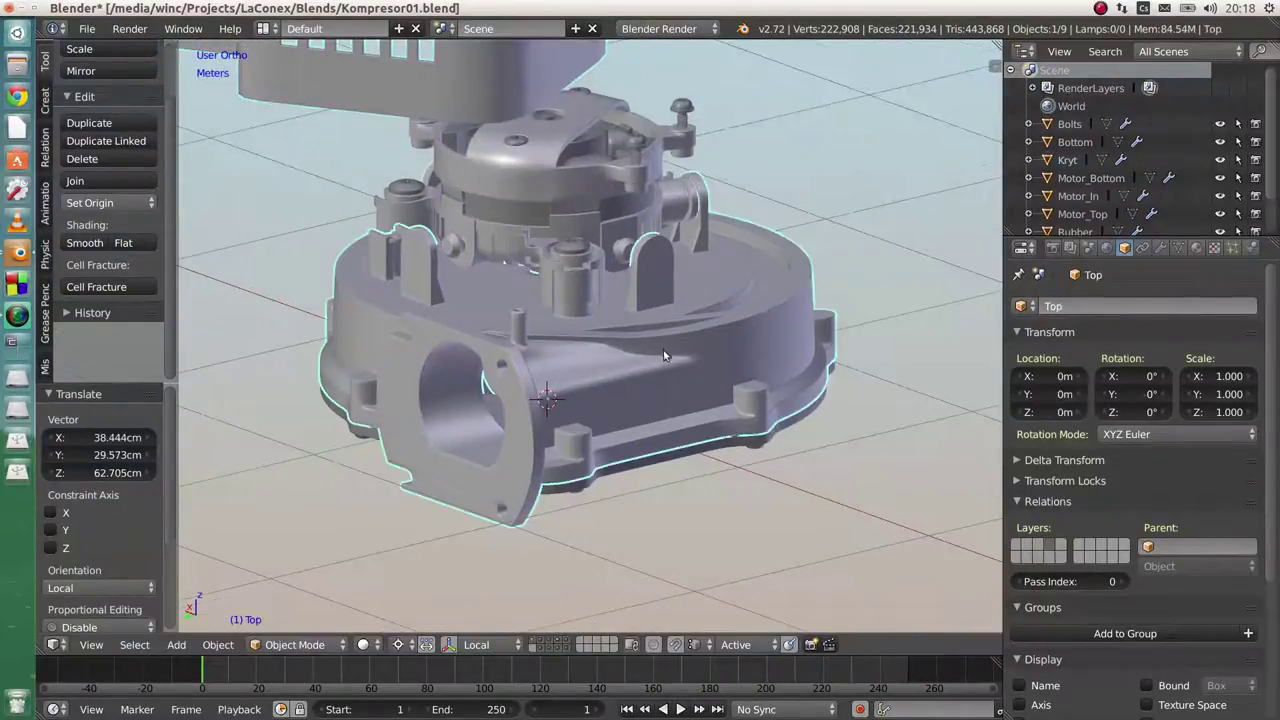
pyautogui.moveTo(655, 376); pyautogui.dragTo(583, 321, button='middle')
pyautogui.scroll(3, 585, 326)
pyautogui.press('Tab')
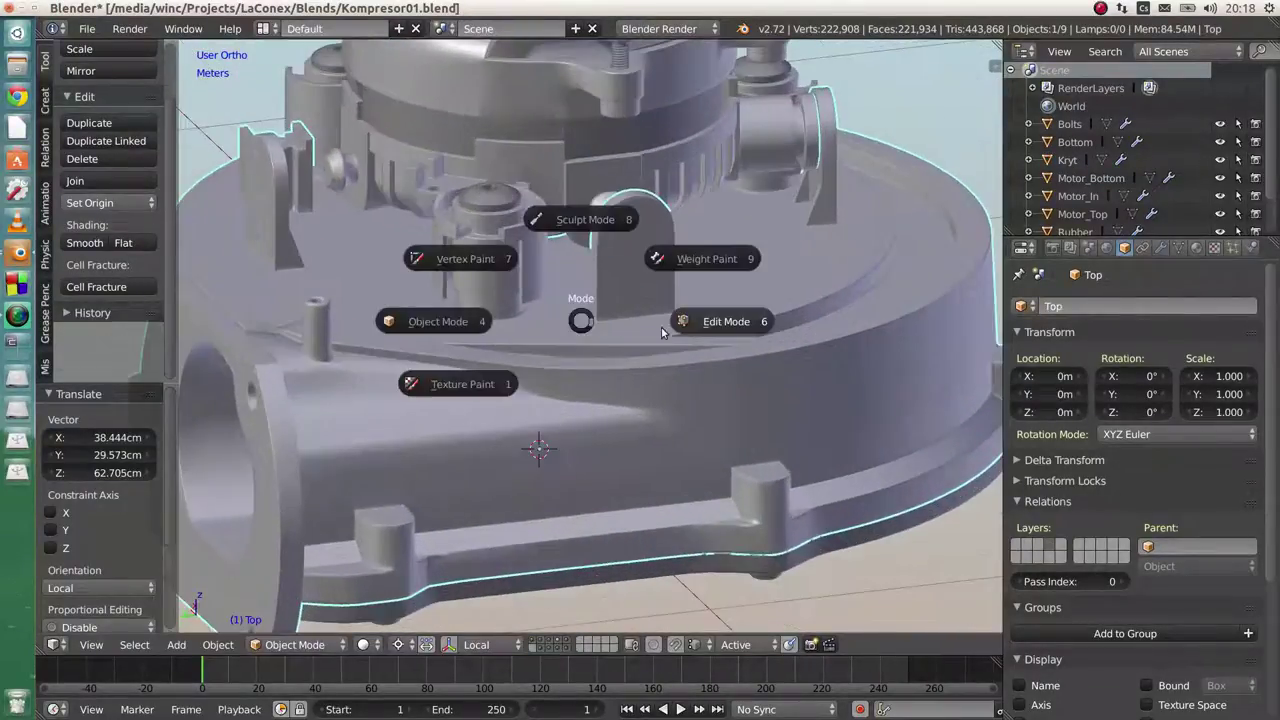
pyautogui.click(719, 324)
# Examine the Top housing's edge flow around the bolt bosses, the opening's flange and the grooves near the rim
pyautogui.moveTo(694, 363); pyautogui.dragTo(692, 370, button='middle')
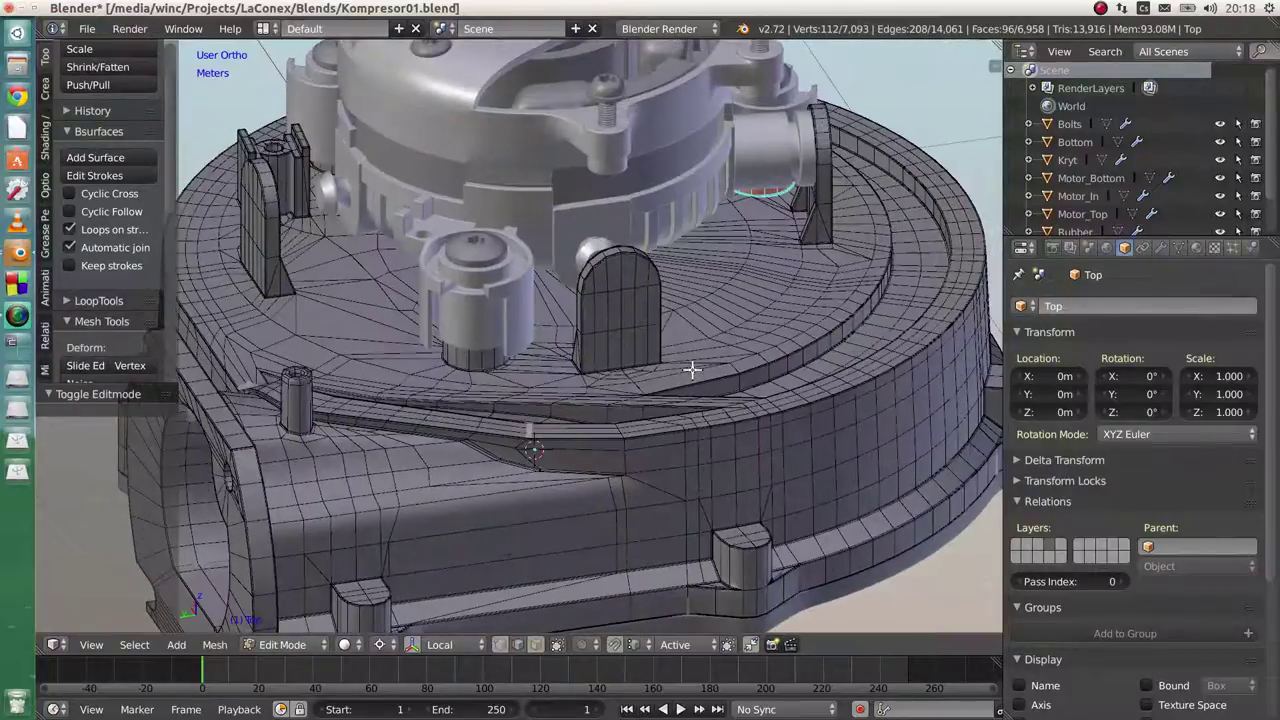
pyautogui.keyDown('shift'); pyautogui.moveTo(589, 478); pyautogui.dragTo(701, 354, button='middle'); pyautogui.keyUp('shift')
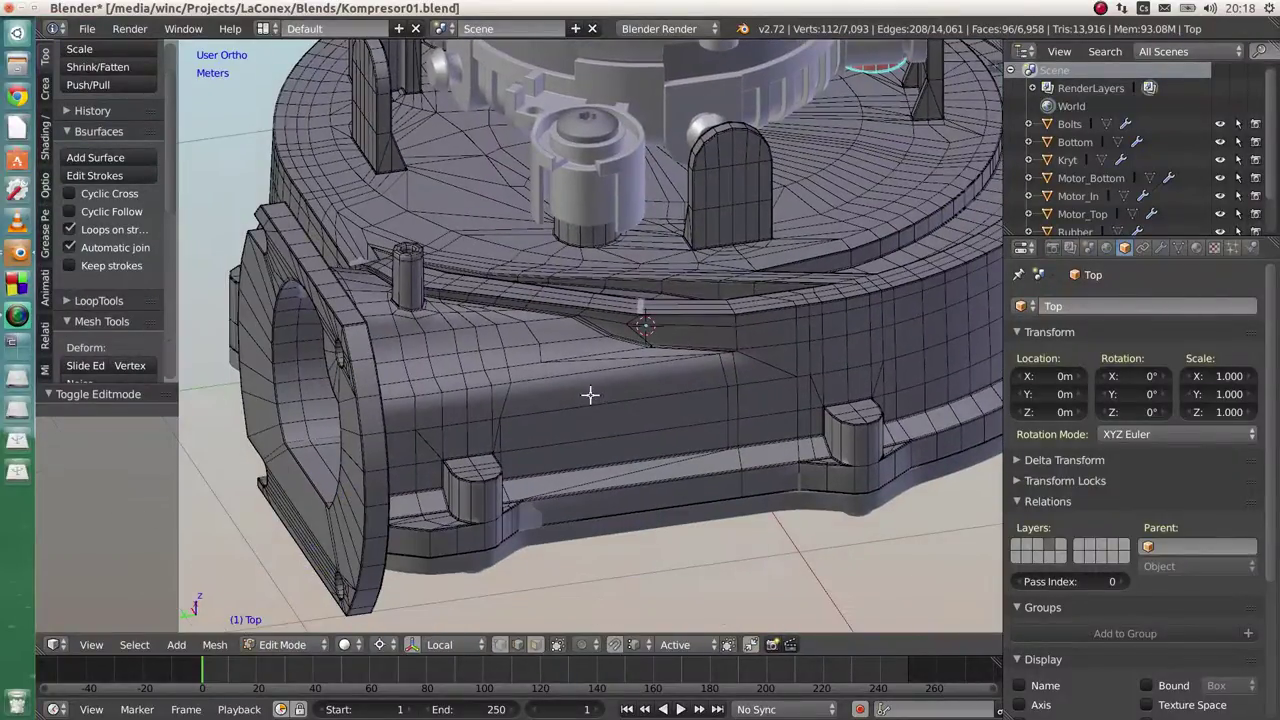
pyautogui.scroll(5, 457, 503)
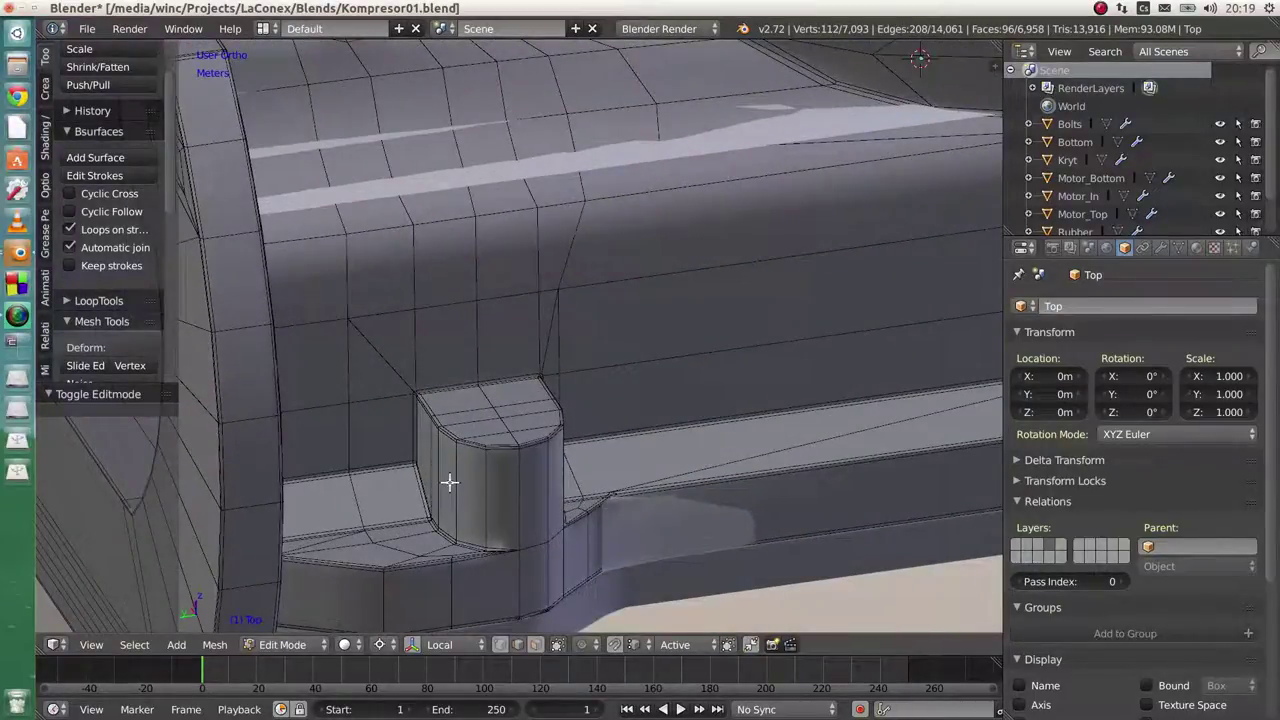
pyautogui.scroll(4, 444, 477)
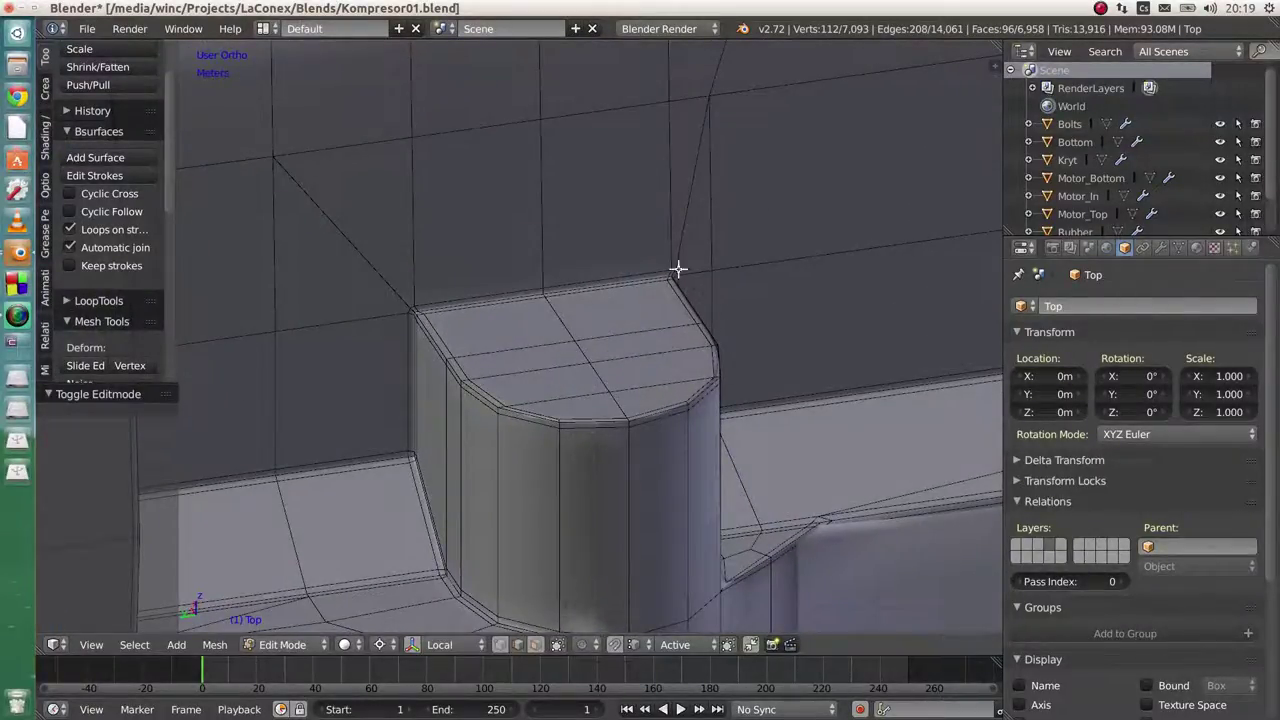
pyautogui.scroll(-5, 396, 337)
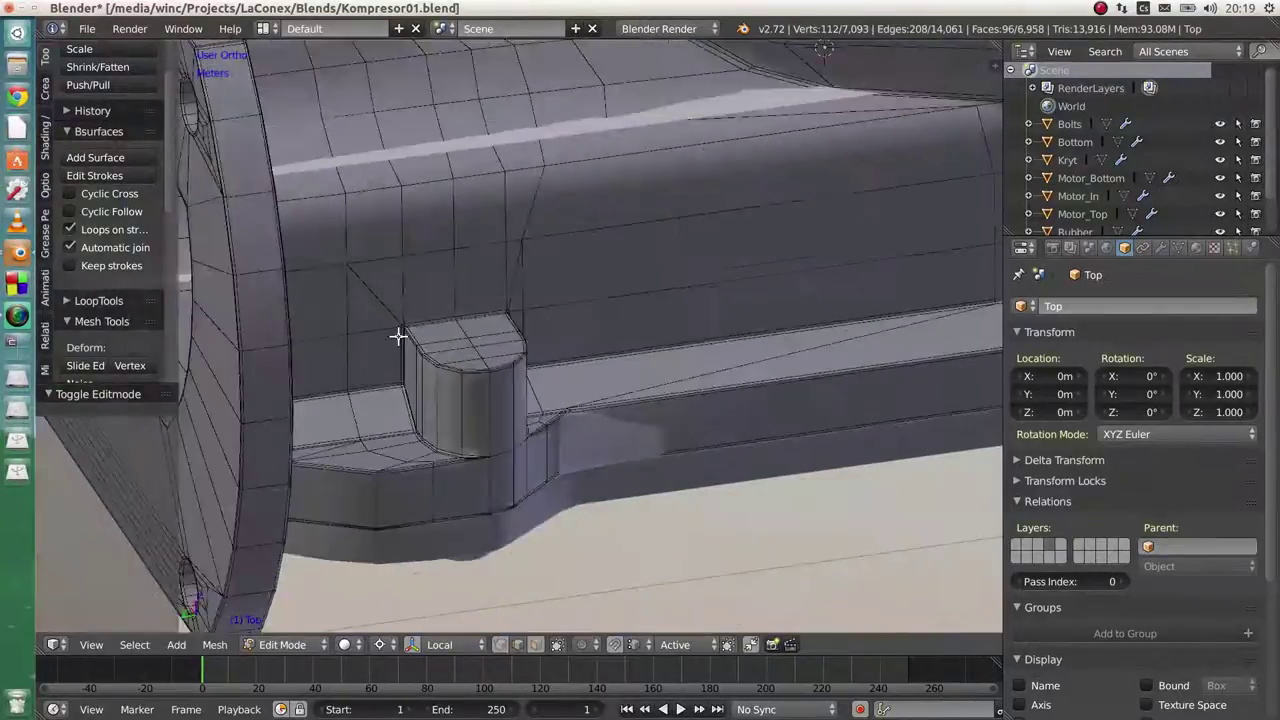
pyautogui.scroll(-8, 396, 337)
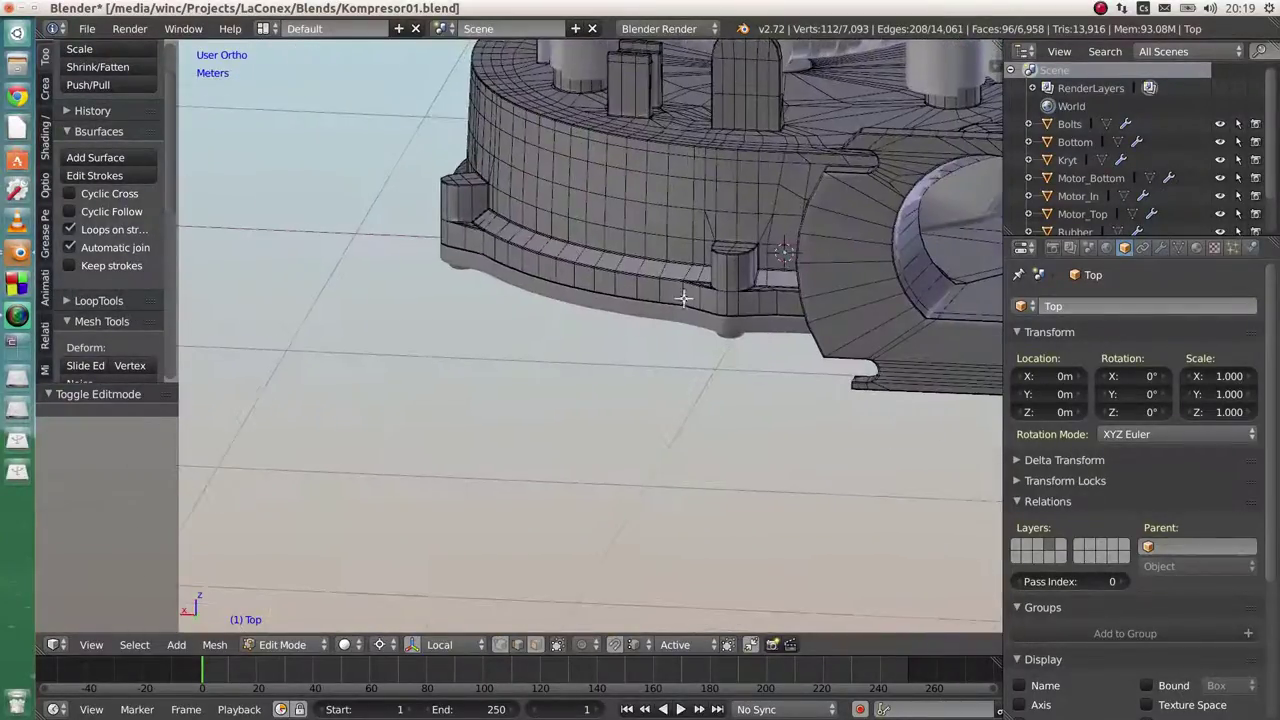
pyautogui.moveTo(651, 321); pyautogui.dragTo(619, 472, button='middle')
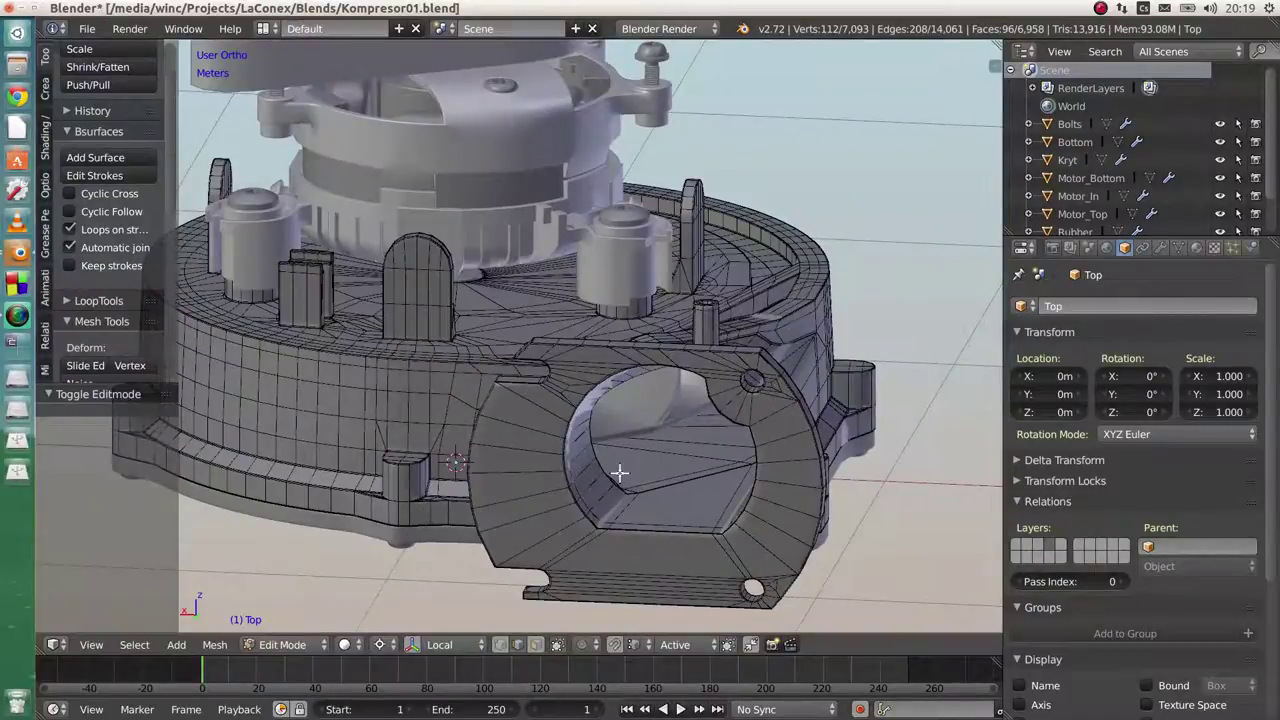
pyautogui.scroll(-3, 619, 472)
pyautogui.moveTo(612, 438); pyautogui.dragTo(592, 440, button='middle')
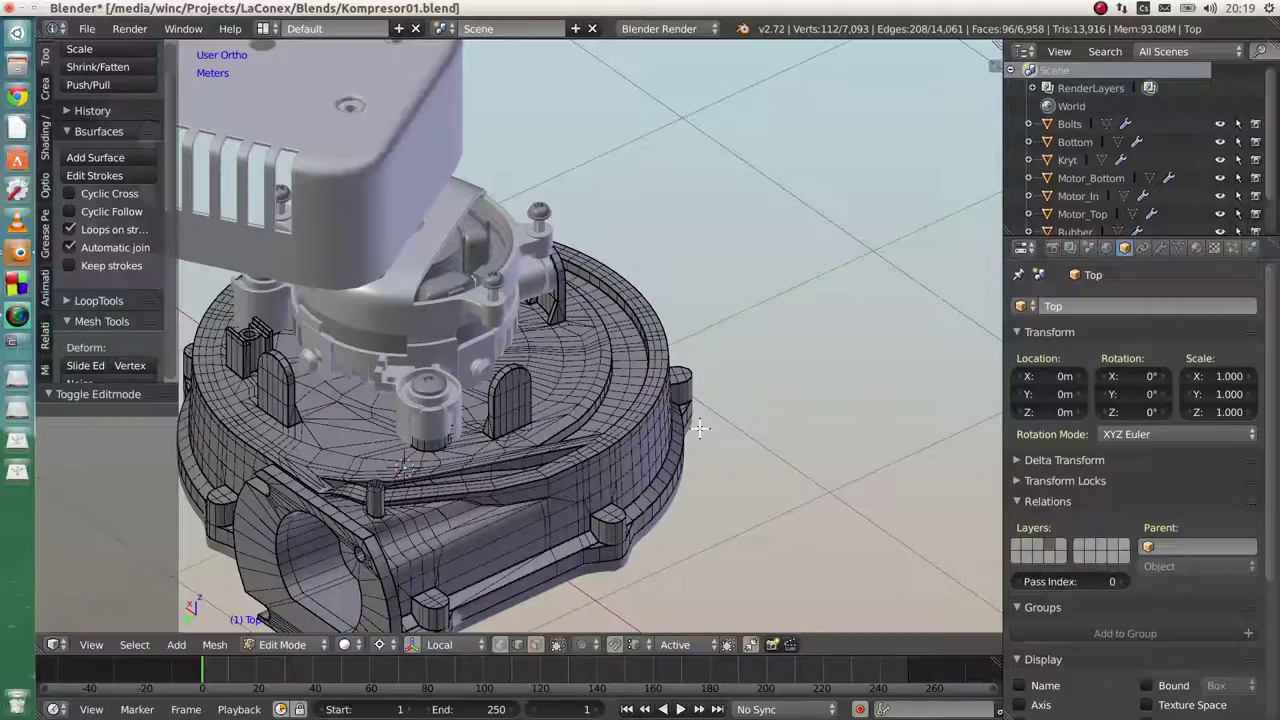
pyautogui.scroll(-1, 600, 469)
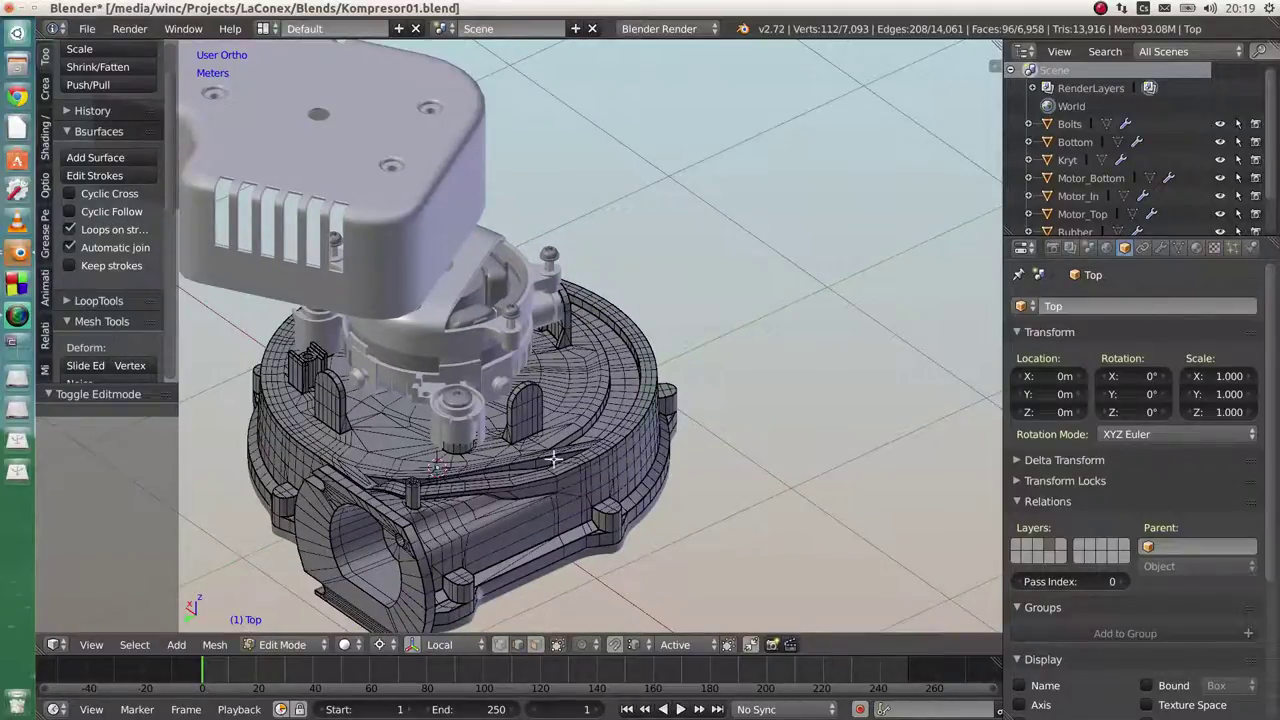
pyautogui.scroll(5, 528, 438)
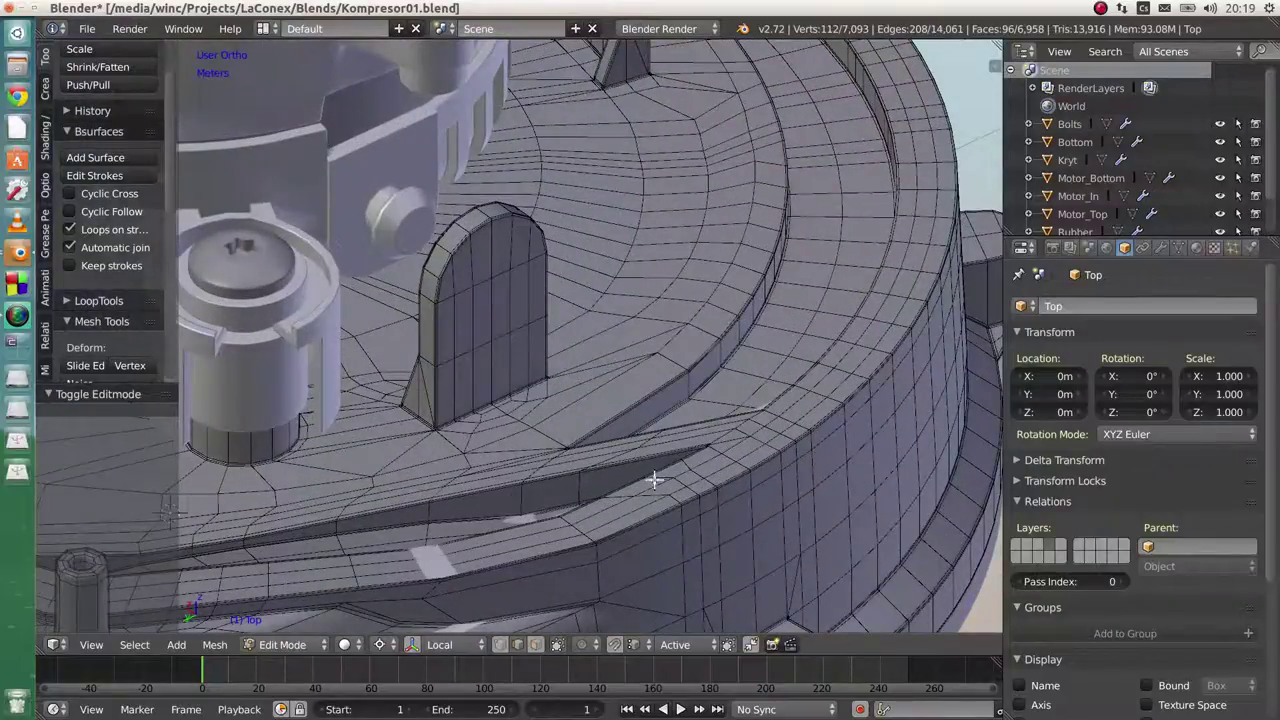
pyautogui.scroll(-1, 654, 481)
pyautogui.scroll(-4, 867, 380)
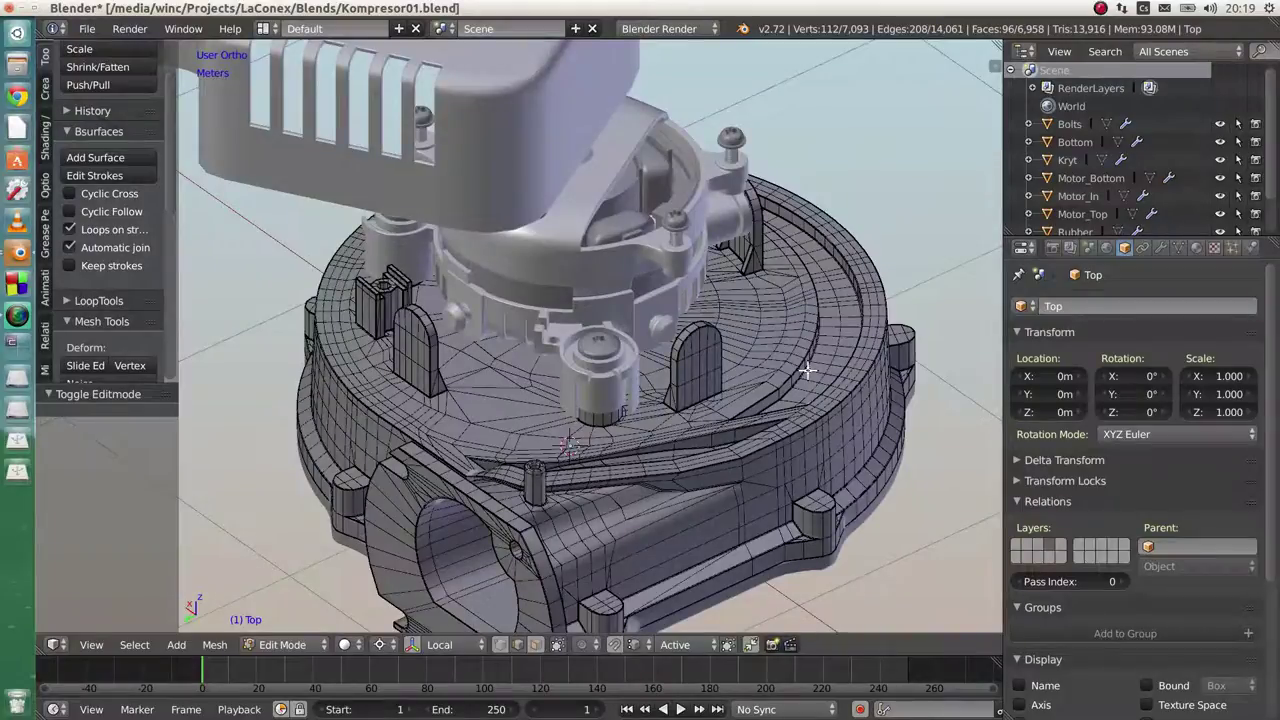
# Return the Top housing to Object Mode and view the whole compressor
pyautogui.press('Tab')
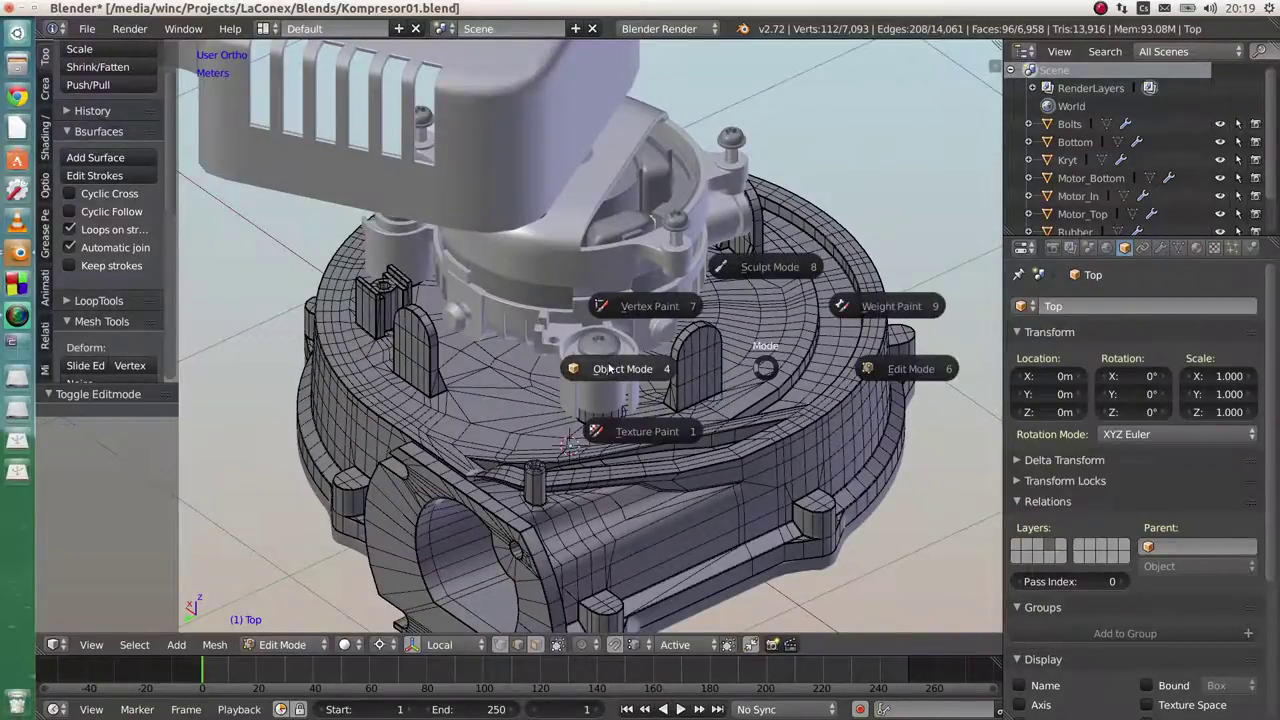
pyautogui.click(615, 367)
pyautogui.scroll(-5, 650, 443)
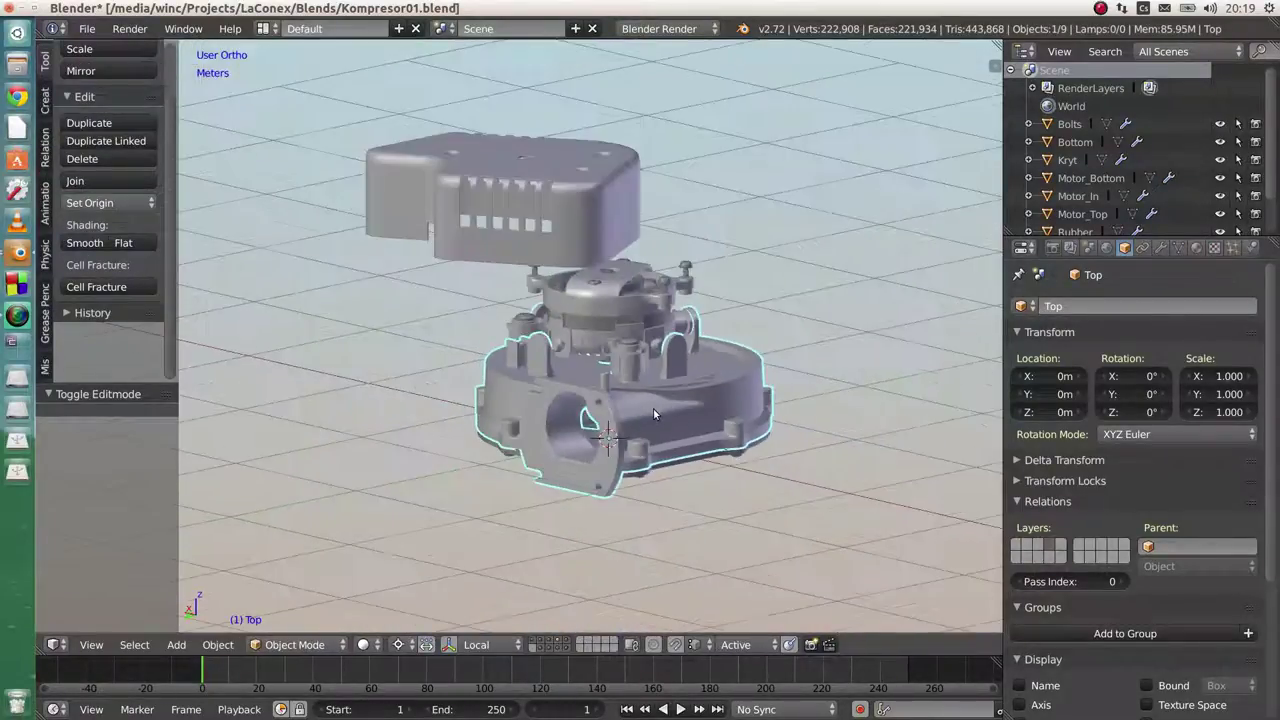